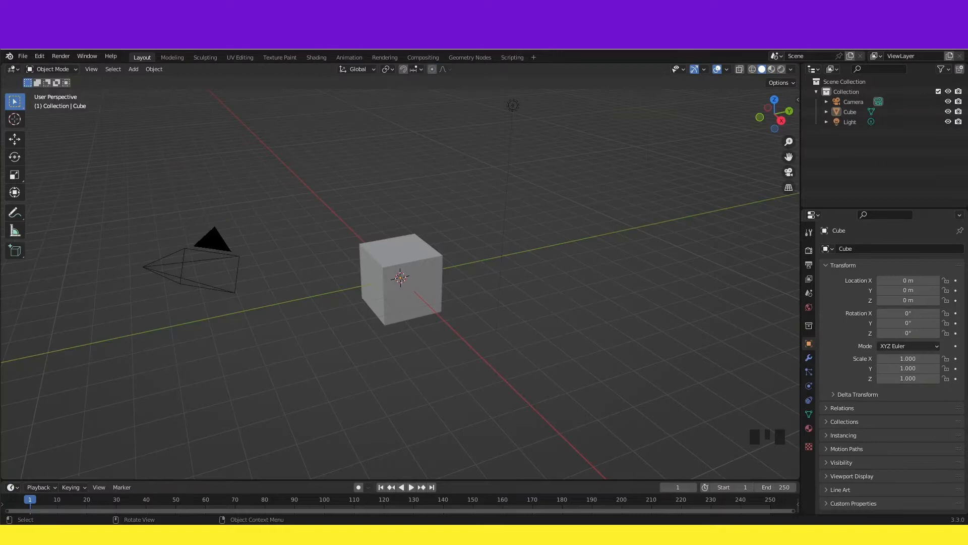
# Delete the default cube from the scene
pyautogui.click(417, 288)
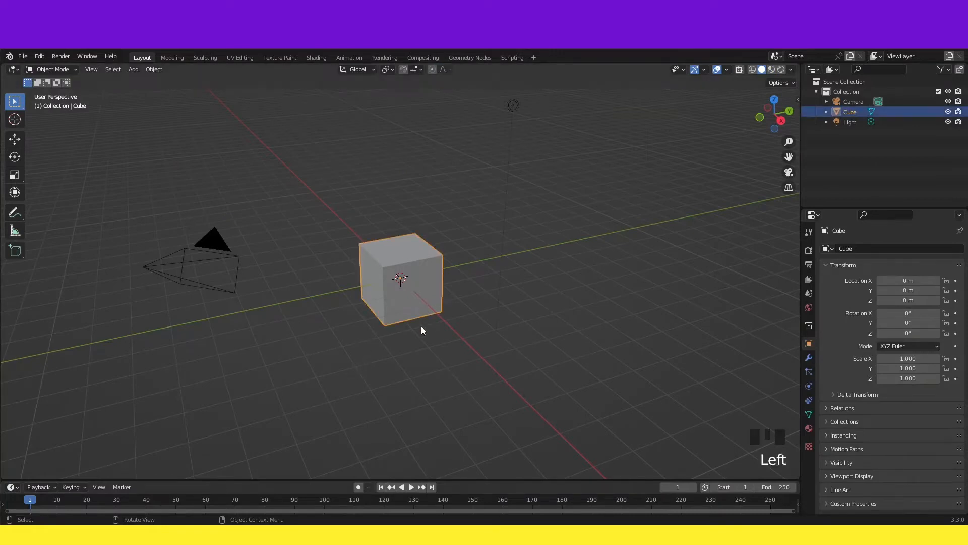
pyautogui.press('x')
pyautogui.click(392, 332)
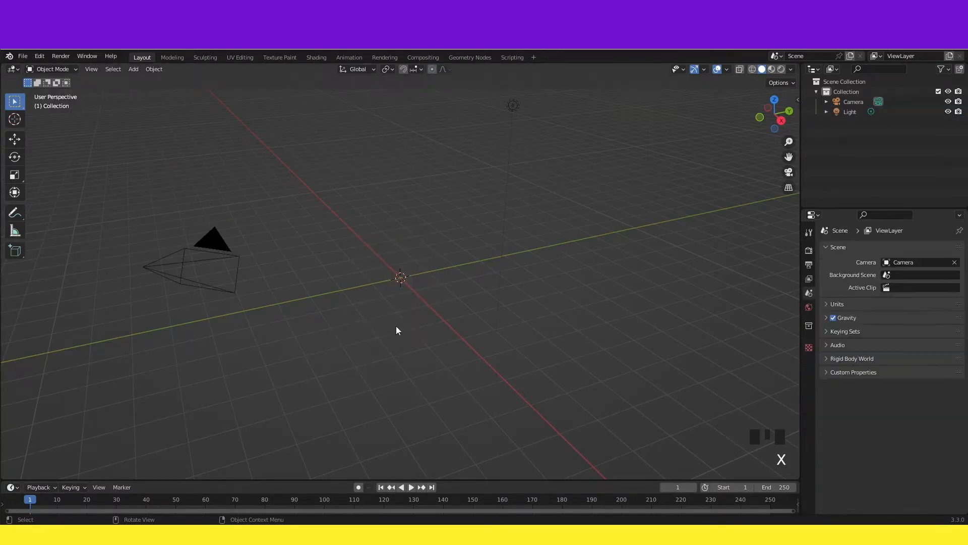
# Add a Bezier curve at the world origin and scale it uniformly by about 2.95
pyautogui.moveTo(453, 316); pyautogui.dragTo(420, 326, button='middle')
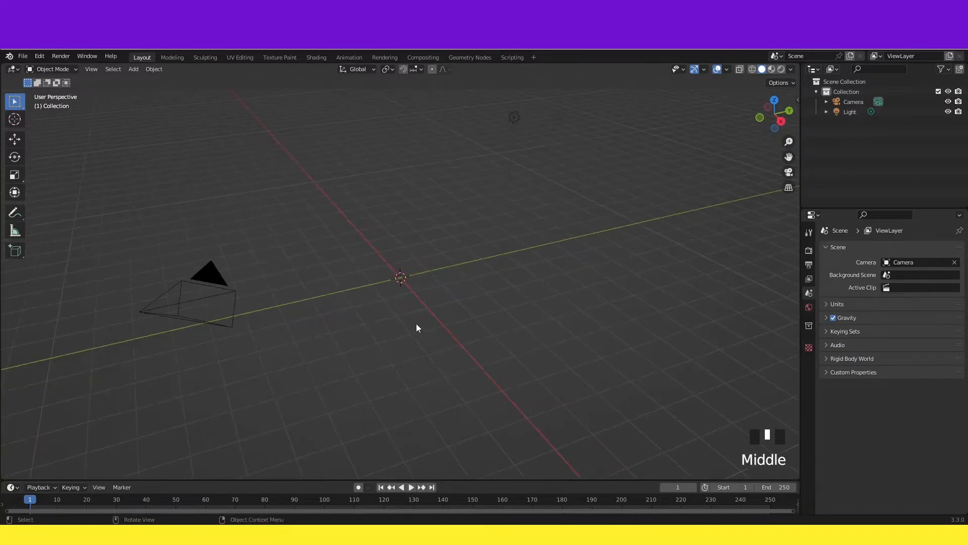
pyautogui.hotkey('shift', 'a')
pyautogui.moveTo(408, 330)
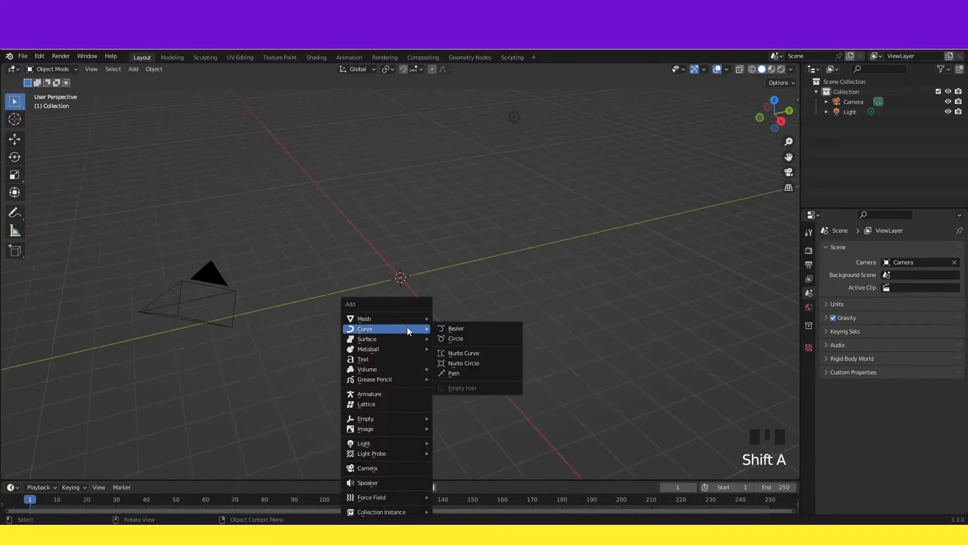
pyautogui.click(461, 330)
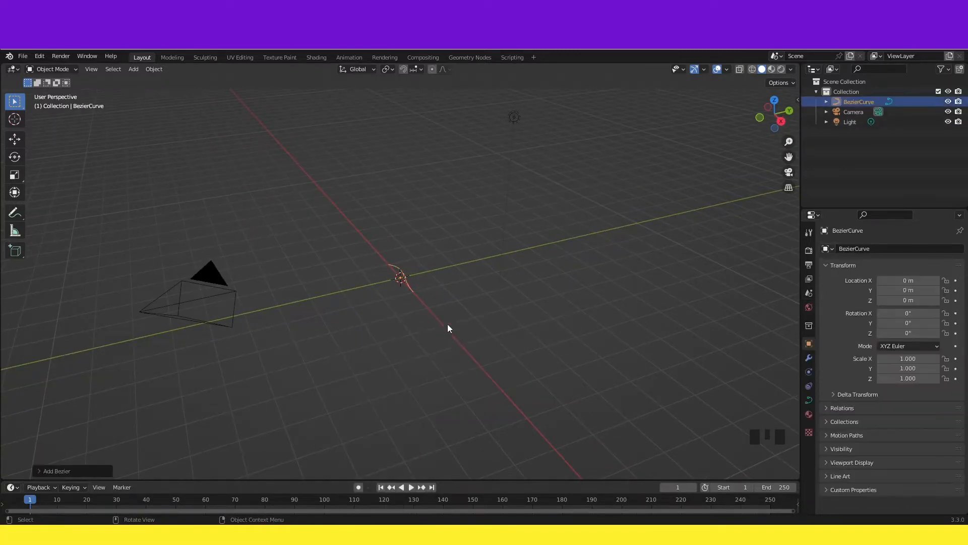
pyautogui.moveTo(448, 327); pyautogui.dragTo(489, 348, button='middle')
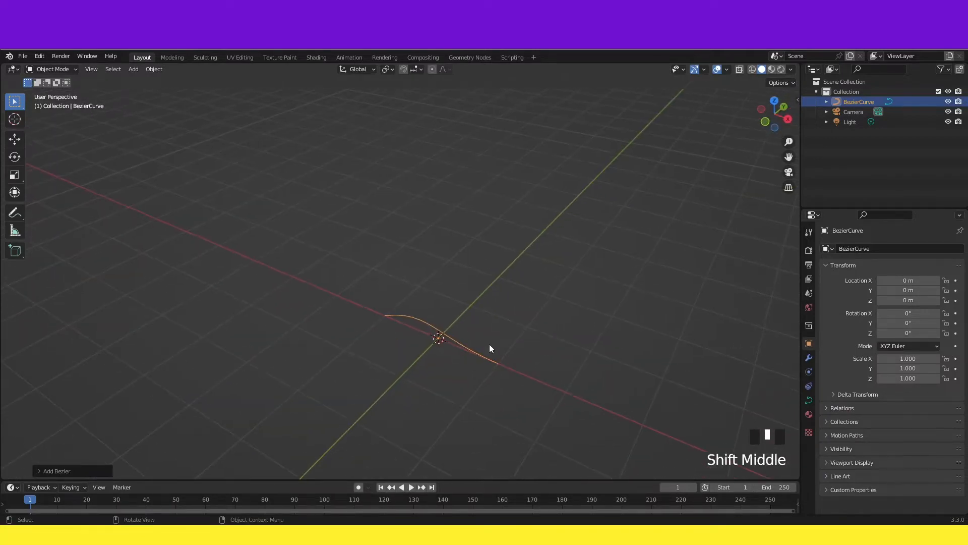
pyautogui.press('s')
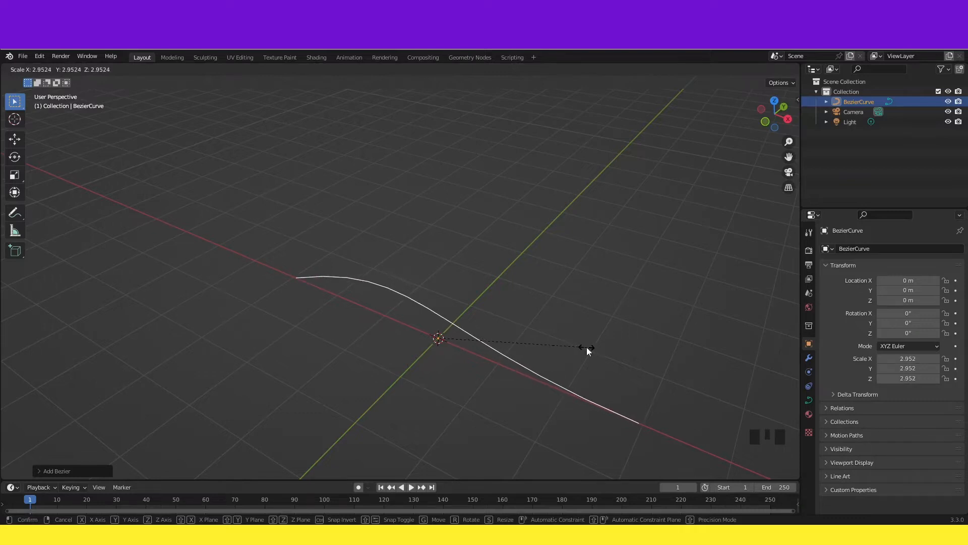
pyautogui.click(586, 346)
# Apply the scale of the Bezier curve
pyautogui.moveTo(586, 347); pyautogui.dragTo(546, 357, button='middle')
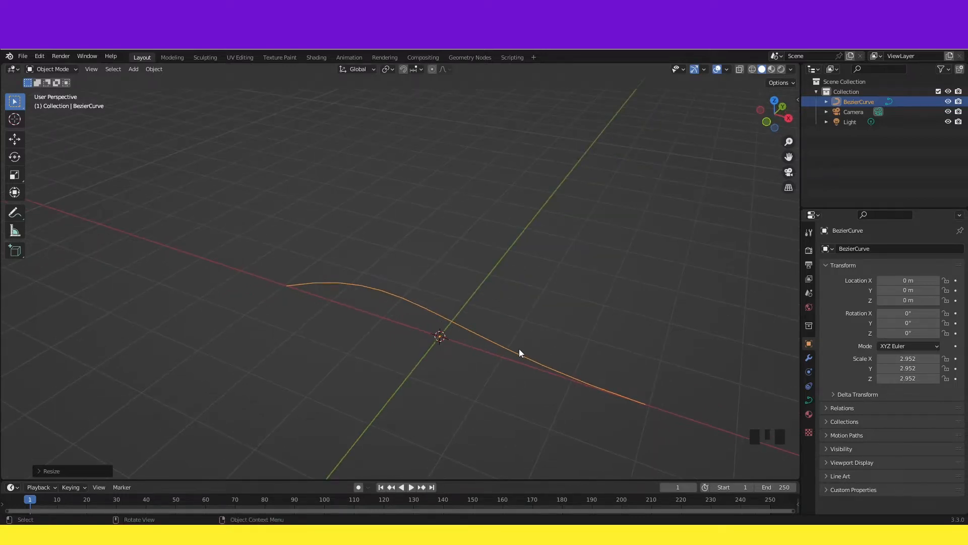
pyautogui.hotkey('ctrl', 'a')
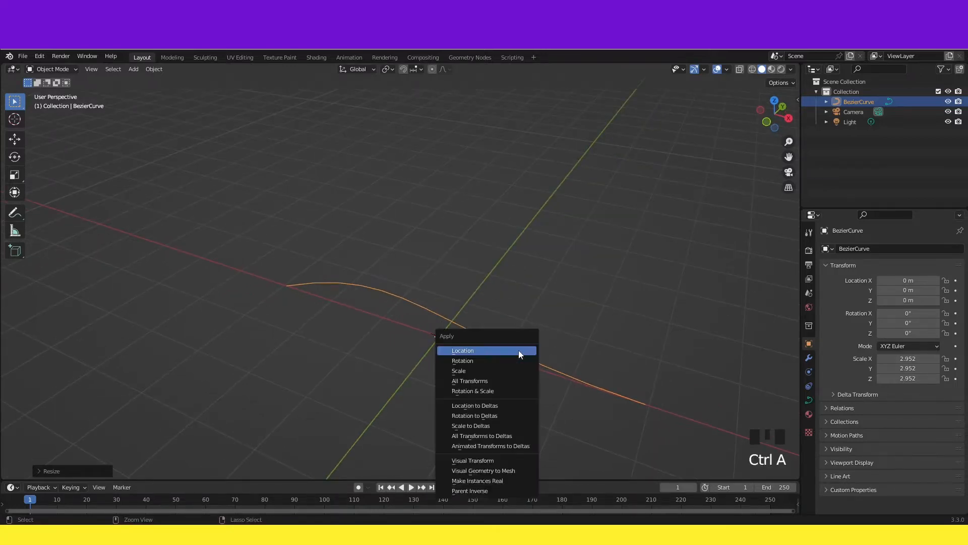
pyautogui.click(488, 370)
pyautogui.moveTo(488, 373); pyautogui.dragTo(502, 316, button='middle')
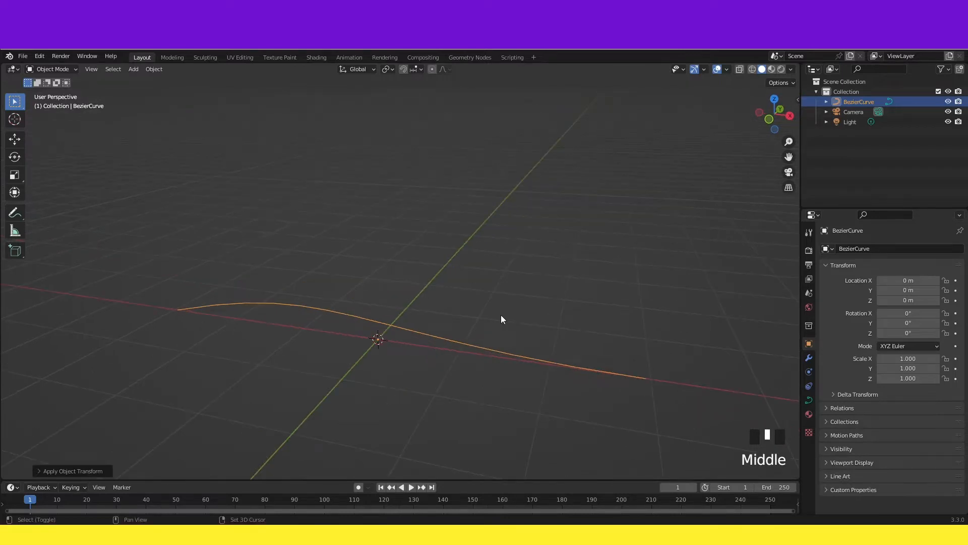
pyautogui.moveTo(501, 318); pyautogui.dragTo(306, 317, button='middle')
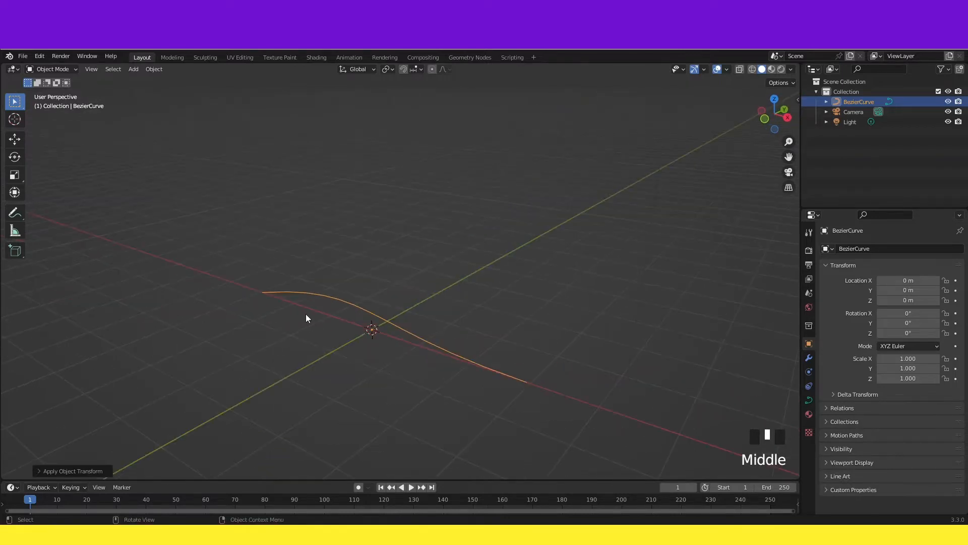
# Create a new geometry node tree for the curve in the Geometry Nodes workspace and widen the 3D viewport over the spreadsheet
pyautogui.click(459, 58)
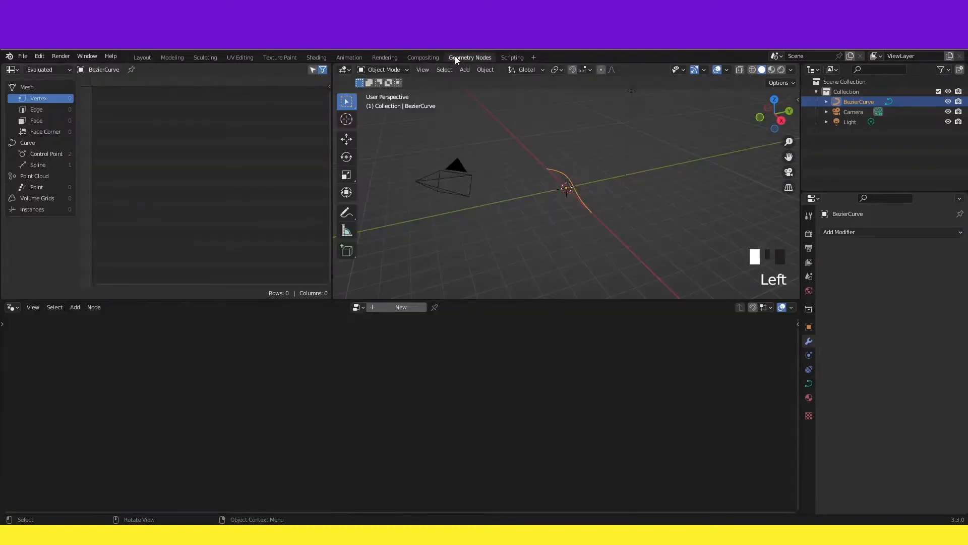
pyautogui.click(385, 308)
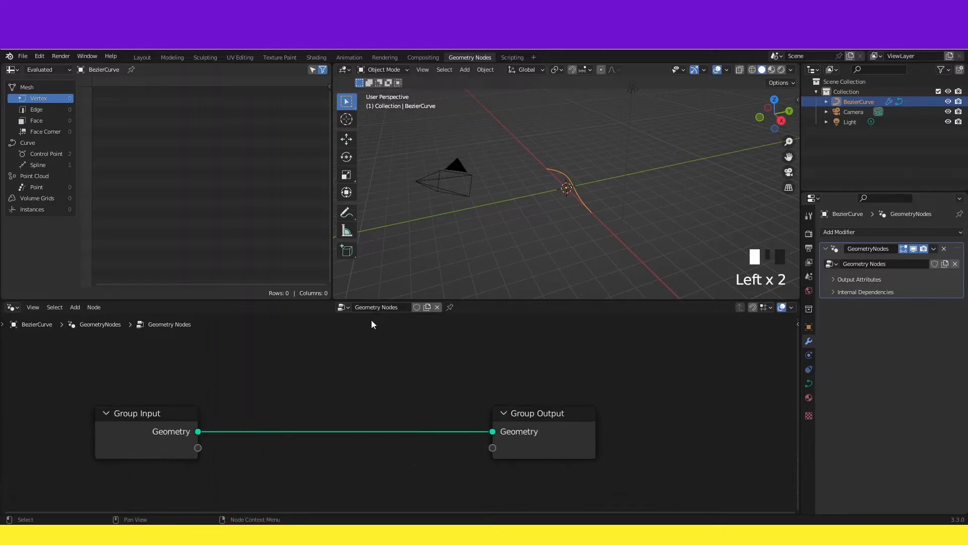
pyautogui.moveTo(332, 270); pyautogui.dragTo(20, 255)
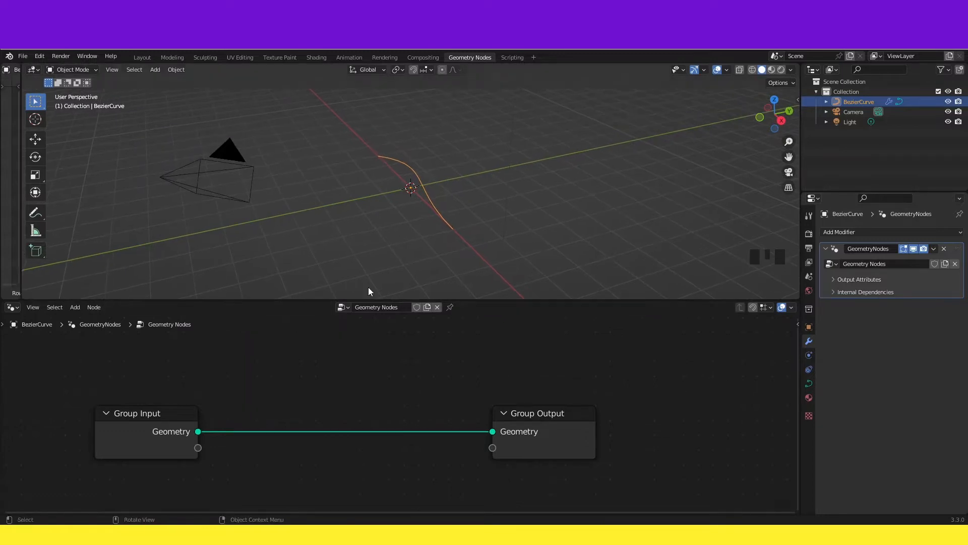
pyautogui.keyDown('shift'); pyautogui.moveTo(411, 264); pyautogui.dragTo(502, 249, button='middle'); pyautogui.keyUp('shift')
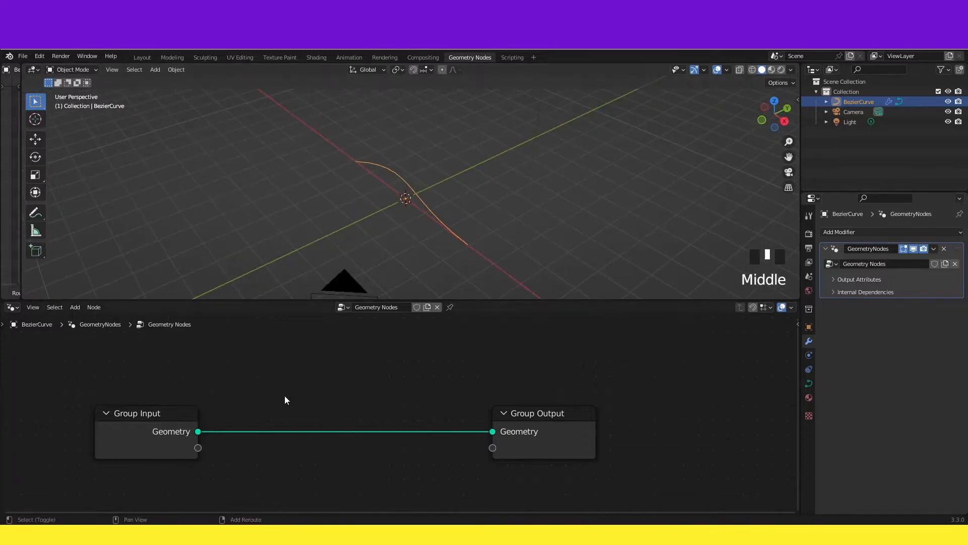
# Insert a Fill Curve node between the Group Input and Group Output nodes
pyautogui.hotkey('shift', 'a')
pyautogui.moveTo(274, 360)
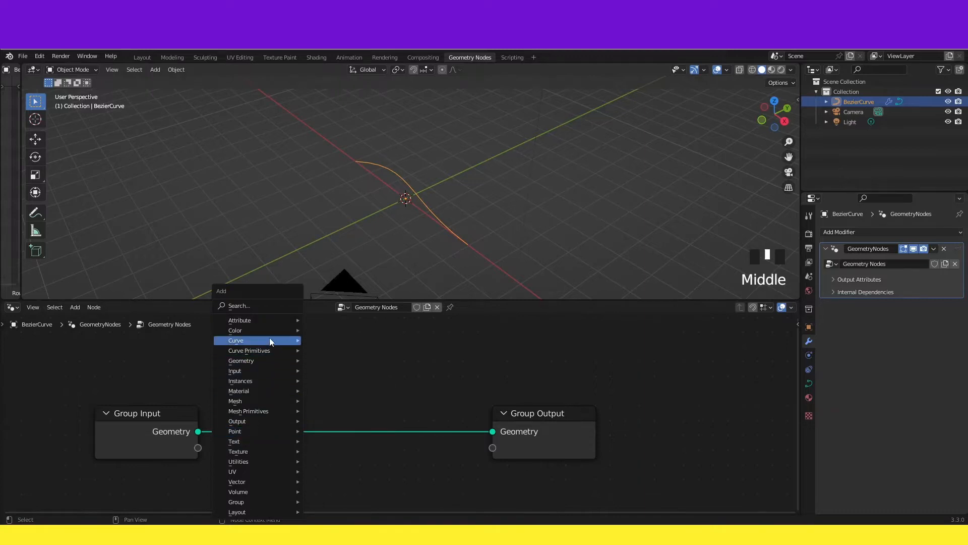
pyautogui.moveTo(270, 341)
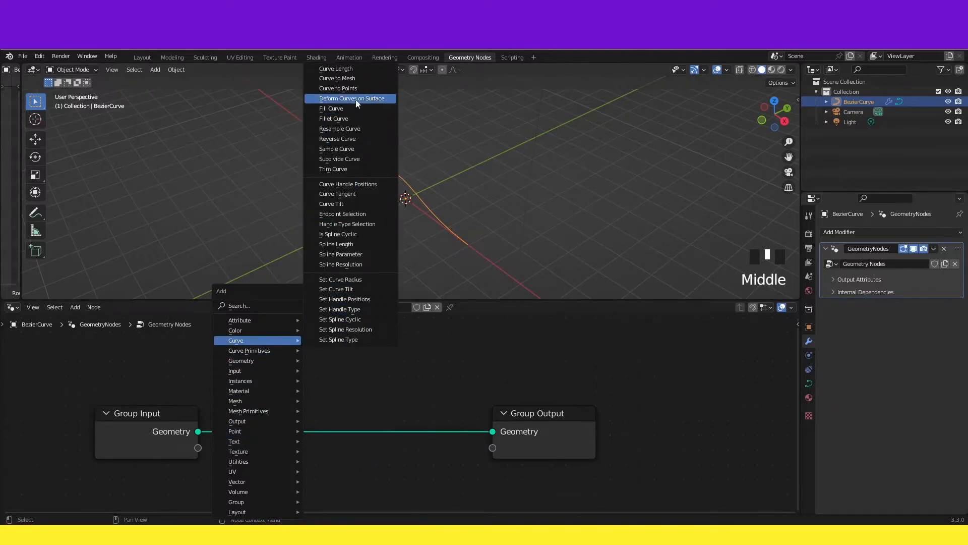
pyautogui.click(342, 109)
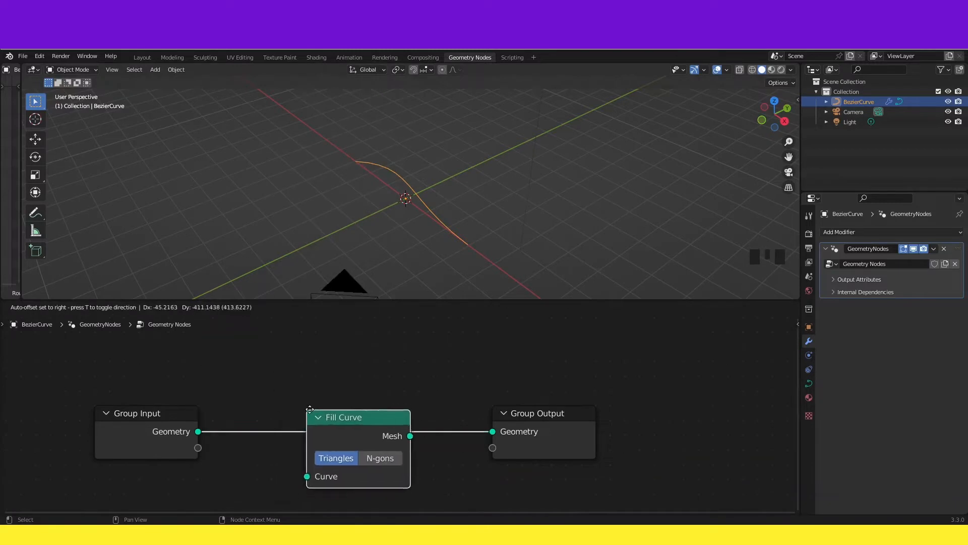
pyautogui.click(336, 404)
# Turn on the wireframe overlay in the 3D viewport to show the filled curve's topology
pyautogui.moveTo(445, 216); pyautogui.dragTo(423, 236, button='middle')
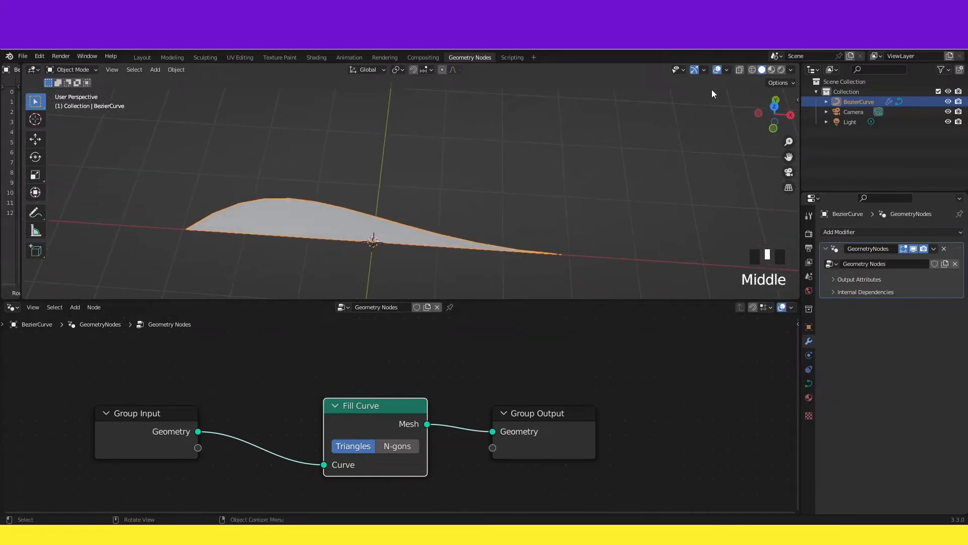
pyautogui.click(726, 70)
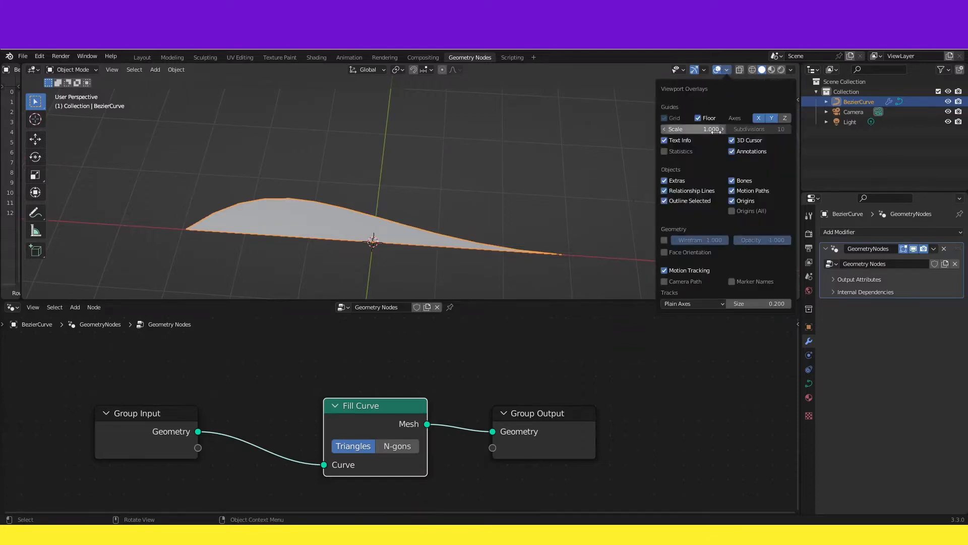
pyautogui.click(663, 239)
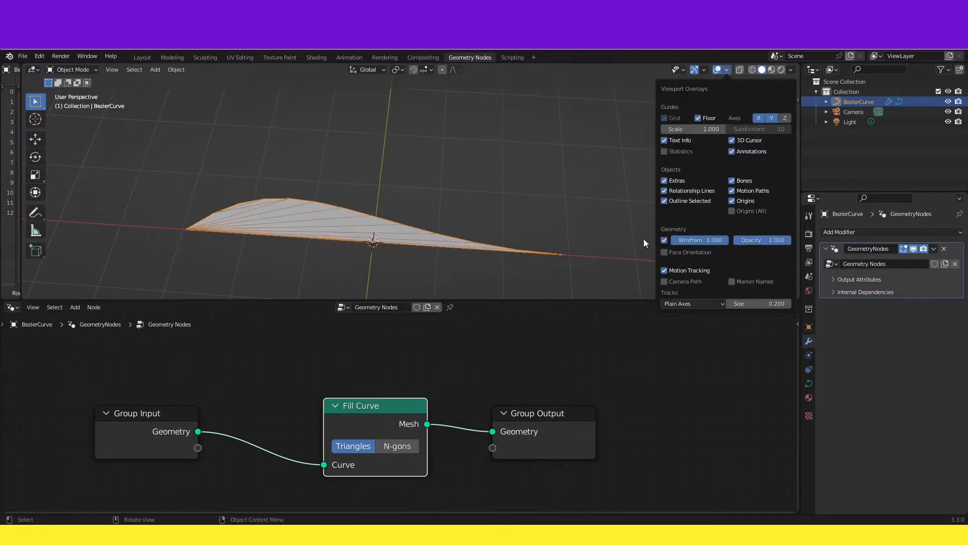
pyautogui.moveTo(367, 242); pyautogui.dragTo(453, 186, button='middle')
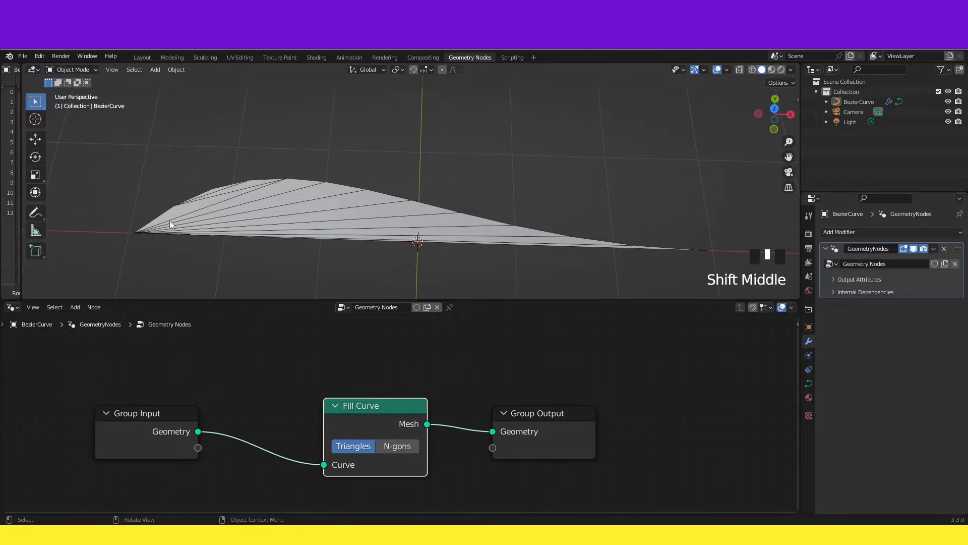
pyautogui.keyDown('shift'); pyautogui.moveTo(382, 209); pyautogui.dragTo(354, 213, button='middle'); pyautogui.keyUp('shift')
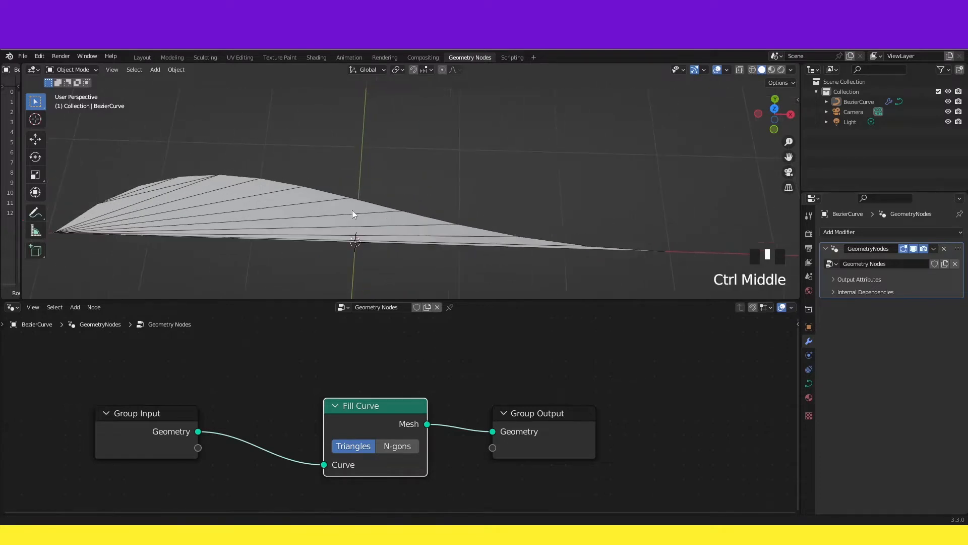
# Try the N-gons mode on the Fill Curve node and switch it back to Triangles
pyautogui.click(392, 447)
pyautogui.moveTo(210, 225); pyautogui.dragTo(125, 233, button='middle')
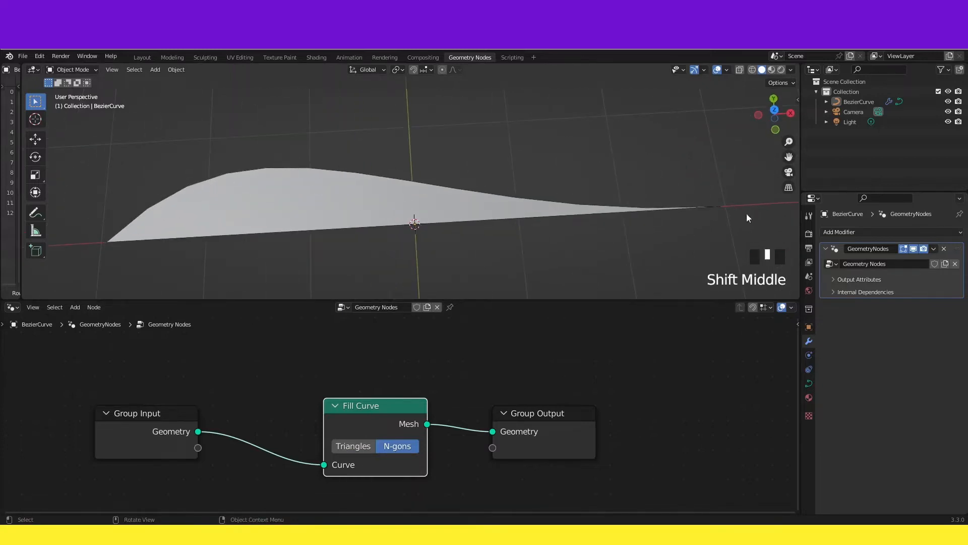
pyautogui.click(356, 446)
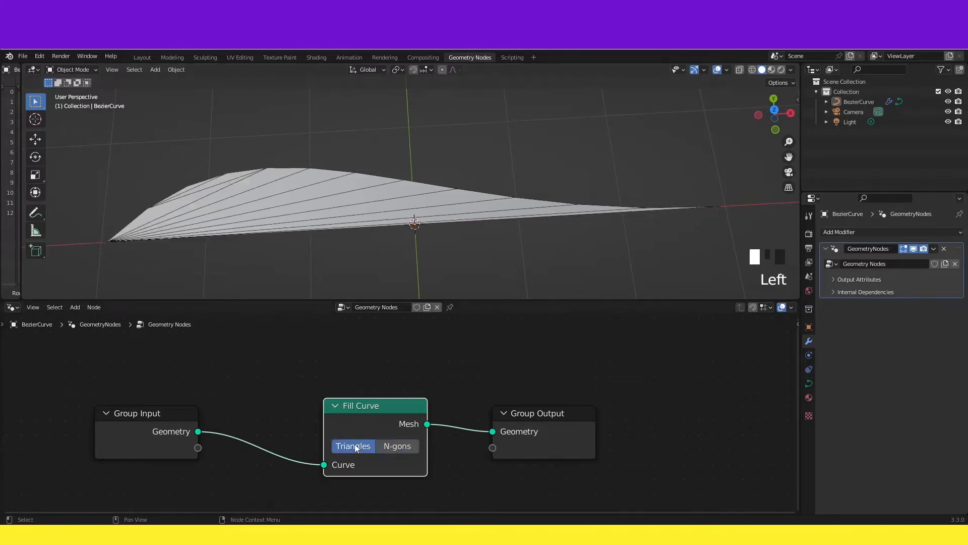
pyautogui.keyDown('shift'); pyautogui.moveTo(363, 225); pyautogui.dragTo(345, 237, button='middle'); pyautogui.keyUp('shift')
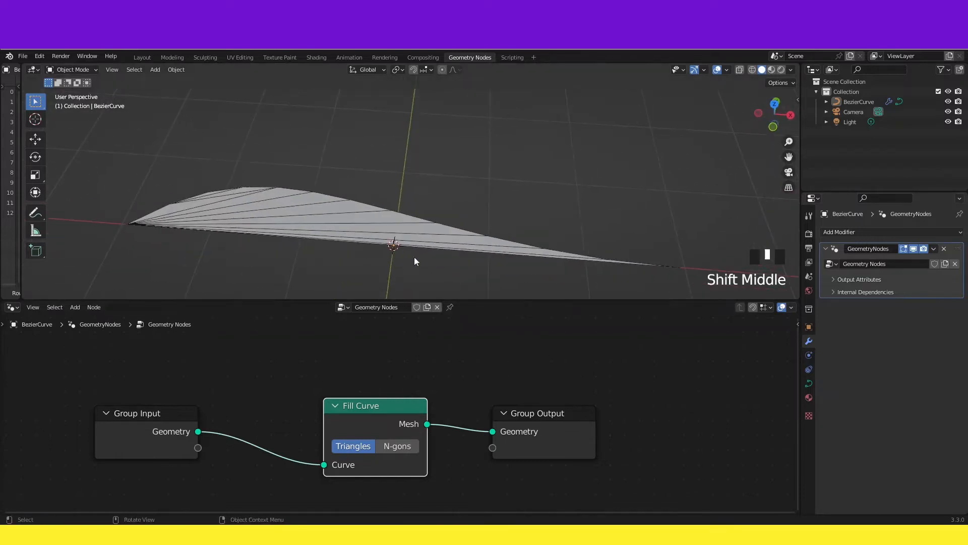
pyautogui.moveTo(423, 237)
pyautogui.keyDown('shift'); pyautogui.mouseDown(button='middle')
pyautogui.moveTo(389, 213)
pyautogui.moveTo(407, 237)
pyautogui.moveTo(437, 241)
pyautogui.moveTo(413, 240)
pyautogui.moveTo(419, 253)
pyautogui.mouseUp(button='middle'); pyautogui.keyUp('shift')
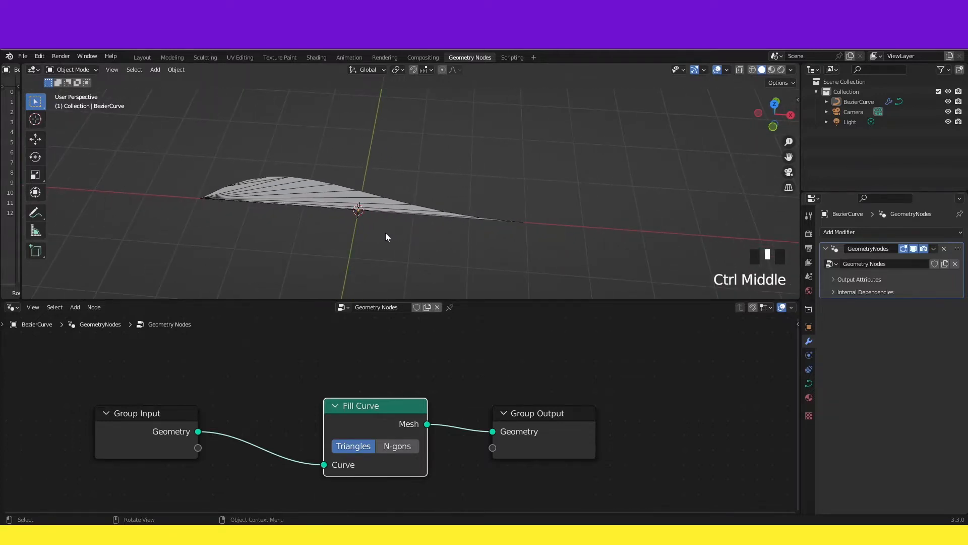
pyautogui.press('Tab')
pyautogui.moveTo(402, 229); pyautogui.dragTo(437, 245, button='middle')
pyautogui.press('Tab')
# Add a Mirror modifier to the curve, mirror it on the X and Y axes, and reselect the curve object
pyautogui.keyDown('shift'); pyautogui.moveTo(523, 220); pyautogui.dragTo(370, 239, button='middle'); pyautogui.keyUp('shift')
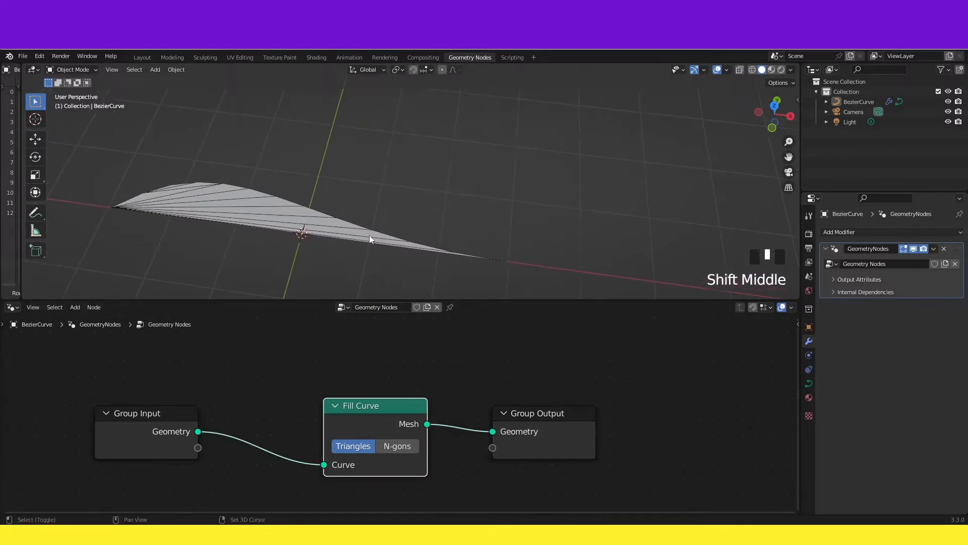
pyautogui.click(892, 232)
pyautogui.click(791, 326)
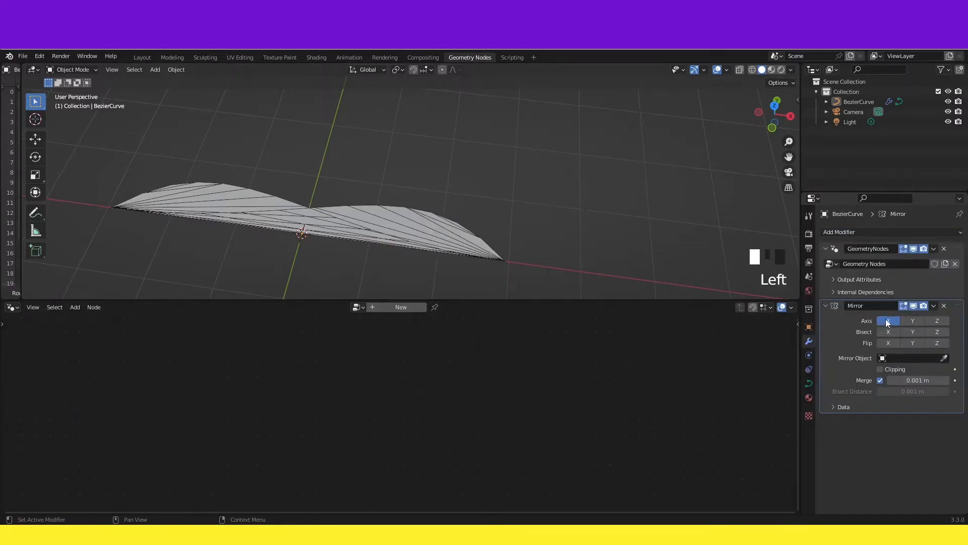
pyautogui.click(915, 322)
pyautogui.click(914, 321)
pyautogui.click(933, 321)
pyautogui.click(933, 322)
pyautogui.click(914, 322)
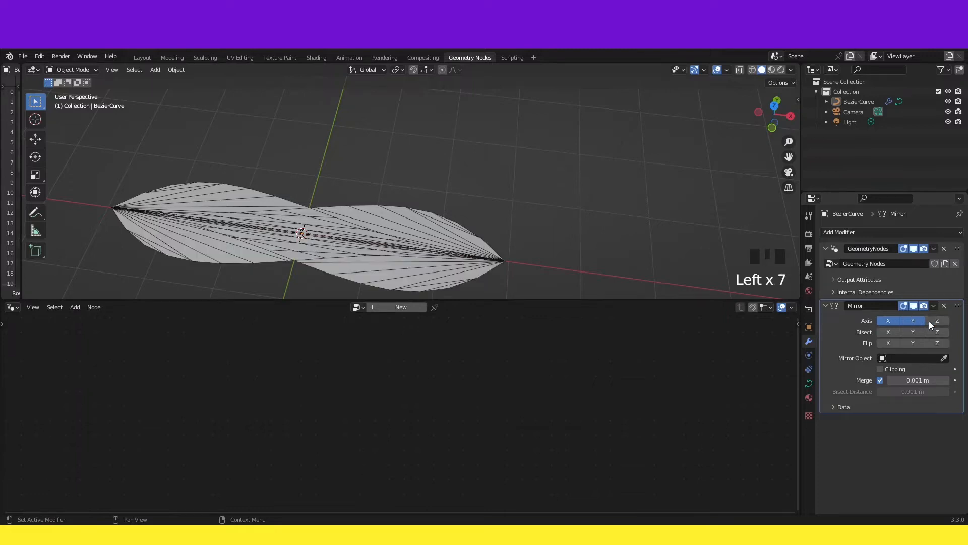
pyautogui.click(935, 321)
pyautogui.click(936, 321)
pyautogui.moveTo(410, 221); pyautogui.dragTo(547, 220, button='middle')
pyautogui.click(404, 228)
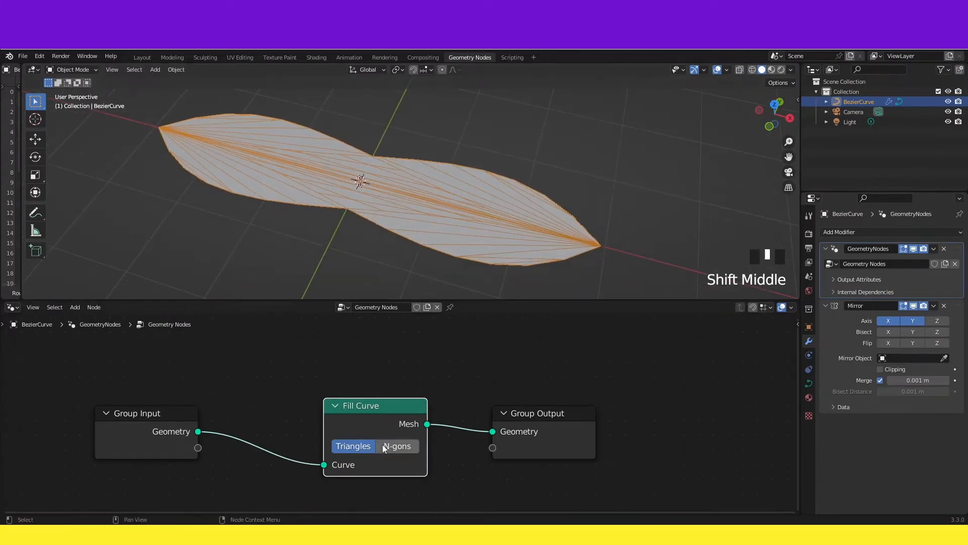
# Compare N-gons filling with Triangles on the mirrored shape, keeping Triangles
pyautogui.click(398, 447)
pyautogui.click(354, 445)
pyautogui.moveTo(403, 229)
pyautogui.mouseDown(button='middle')
pyautogui.moveTo(401, 215)
pyautogui.moveTo(384, 232)
pyautogui.moveTo(394, 234)
pyautogui.moveTo(385, 234)
pyautogui.moveTo(385, 262)
pyautogui.moveTo(401, 225)
pyautogui.mouseUp(button='middle')
# Spread out the Group Input, Fill Curve and Group Output nodes, leaving a wide gap before Fill Curve
pyautogui.moveTo(137, 416); pyautogui.dragTo(136, 367)
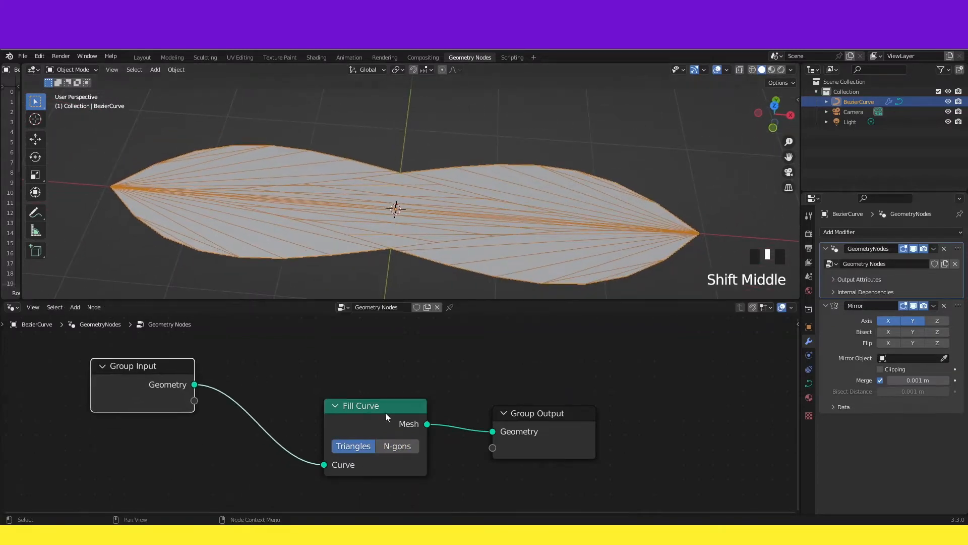
pyautogui.click(386, 414)
pyautogui.moveTo(549, 423); pyautogui.dragTo(672, 389)
pyautogui.moveTo(385, 402); pyautogui.dragTo(492, 385)
# Insert a Join Geometry node between Group Input and Fill Curve, spacing the neighbouring nodes around it
pyautogui.moveTo(333, 378); pyautogui.dragTo(336, 341, button='middle')
pyautogui.moveTo(259, 407); pyautogui.dragTo(268, 423, button='middle')
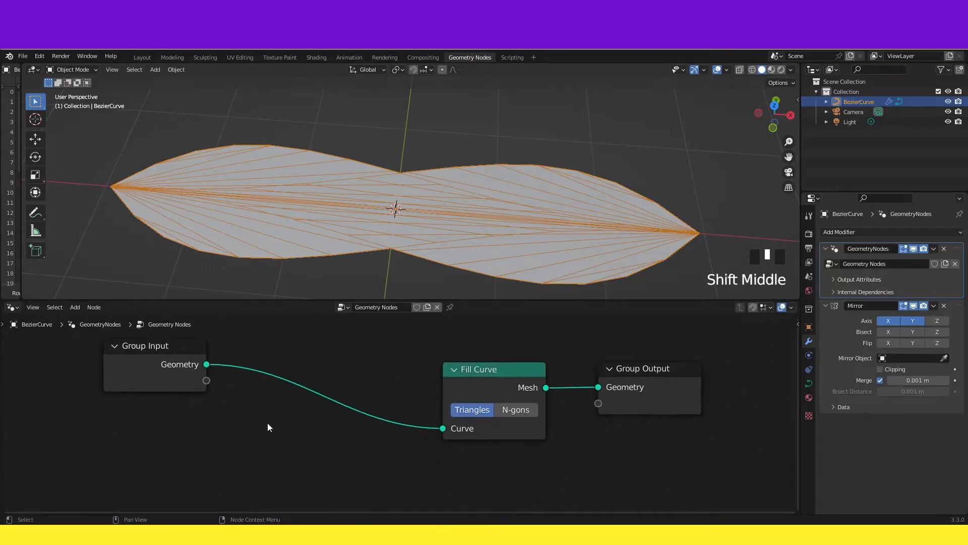
pyautogui.hotkey('shift', 'a')
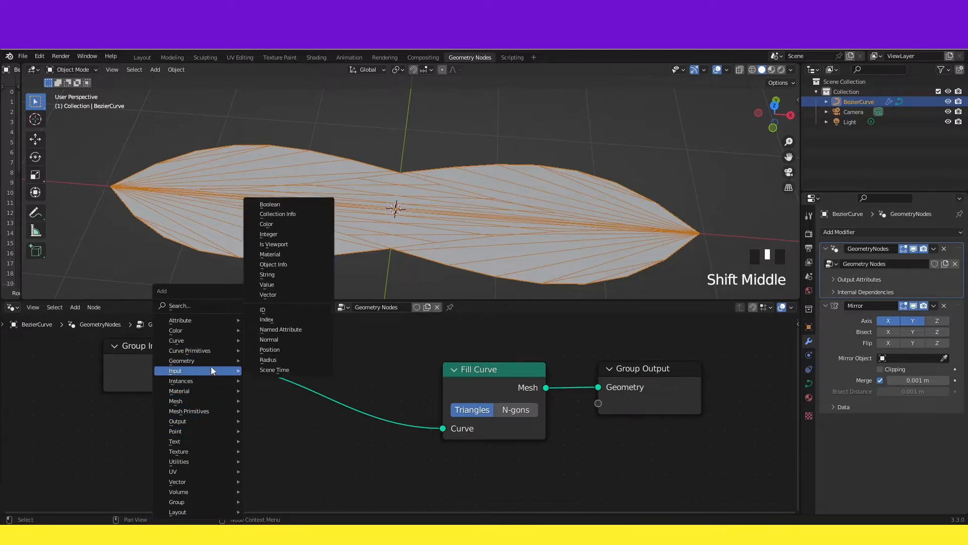
pyautogui.moveTo(238, 361)
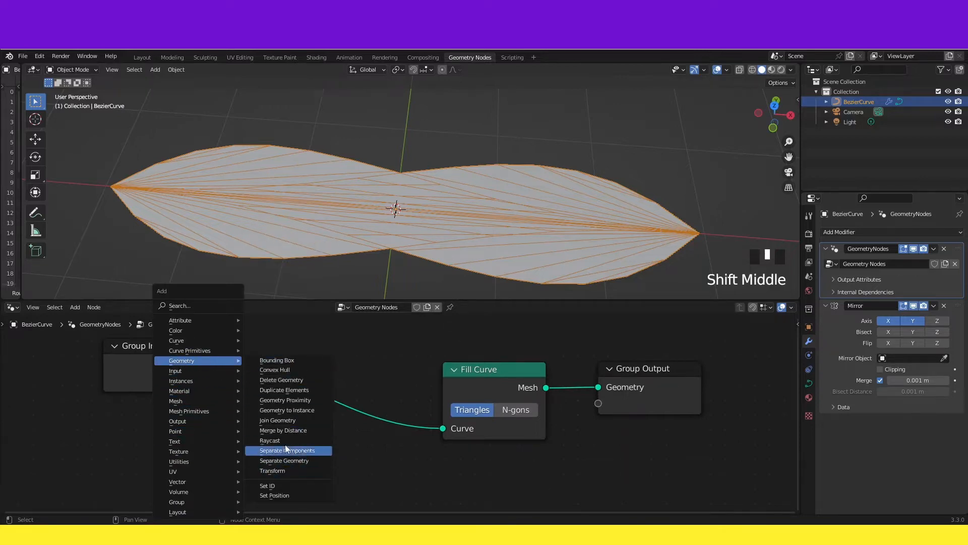
pyautogui.click(283, 420)
pyautogui.click(311, 384)
pyautogui.moveTo(425, 362); pyautogui.dragTo(504, 361, button='middle')
pyautogui.moveTo(251, 365); pyautogui.dragTo(218, 364)
pyautogui.moveTo(411, 395); pyautogui.dragTo(431, 396)
pyautogui.moveTo(275, 409); pyautogui.dragTo(256, 387, button='middle')
pyautogui.click(292, 412)
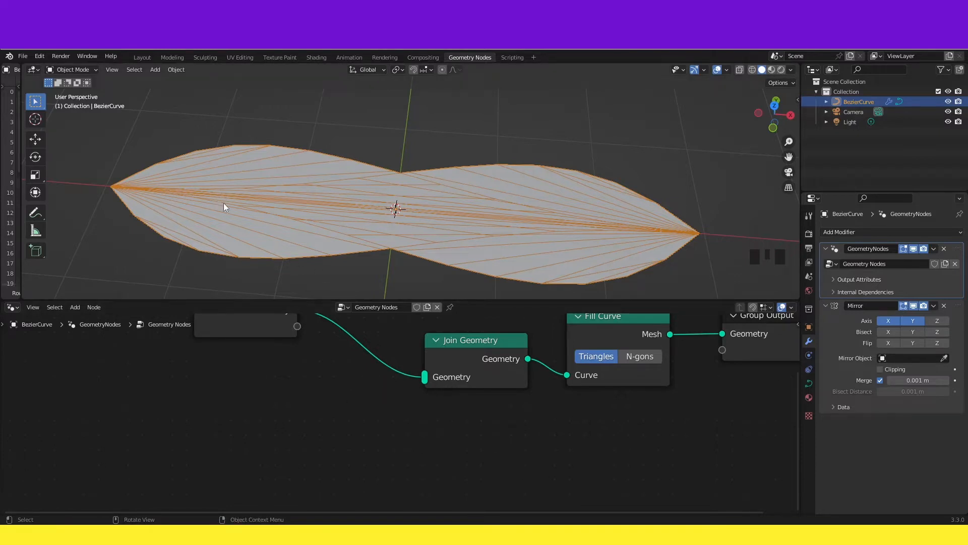
# Add a second Bezier curve at the origin, enter Edit Mode on it and hide the original filled curve
pyautogui.moveTo(235, 213)
pyautogui.mouseDown(button='middle')
pyautogui.moveTo(258, 221)
pyautogui.moveTo(226, 200)
pyautogui.mouseUp(button='middle')
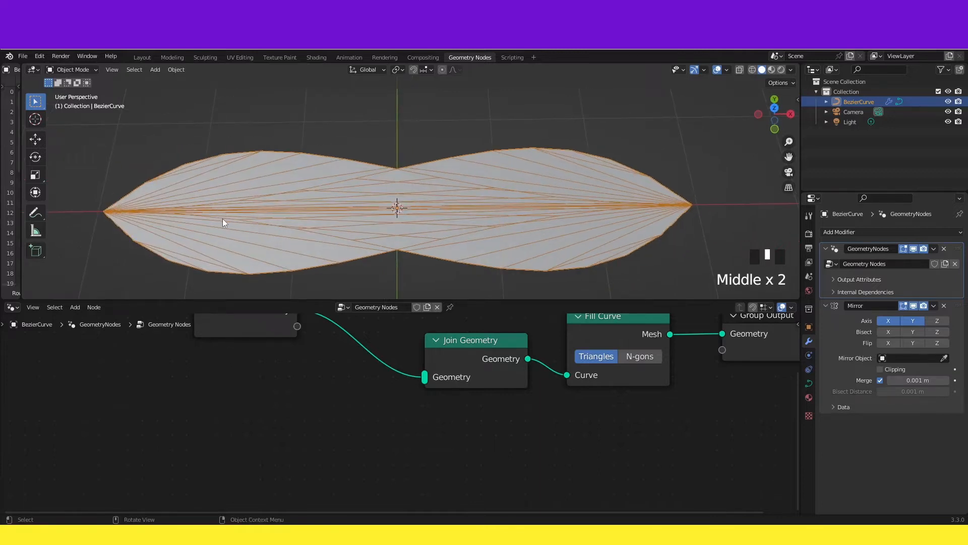
pyautogui.moveTo(332, 390); pyautogui.dragTo(354, 394, button='middle')
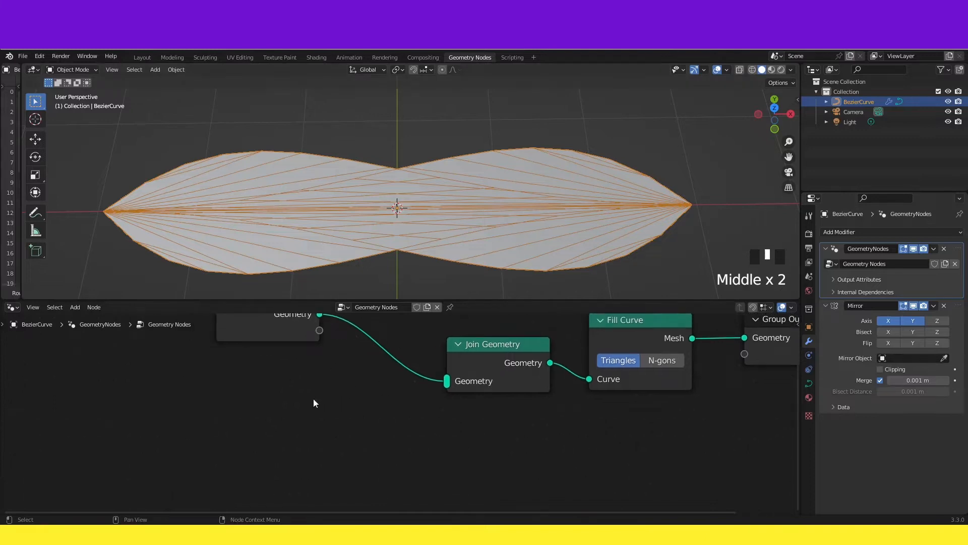
pyautogui.moveTo(287, 416)
pyautogui.mouseDown(button='middle')
pyautogui.moveTo(277, 413)
pyautogui.moveTo(303, 406)
pyautogui.mouseUp(button='middle')
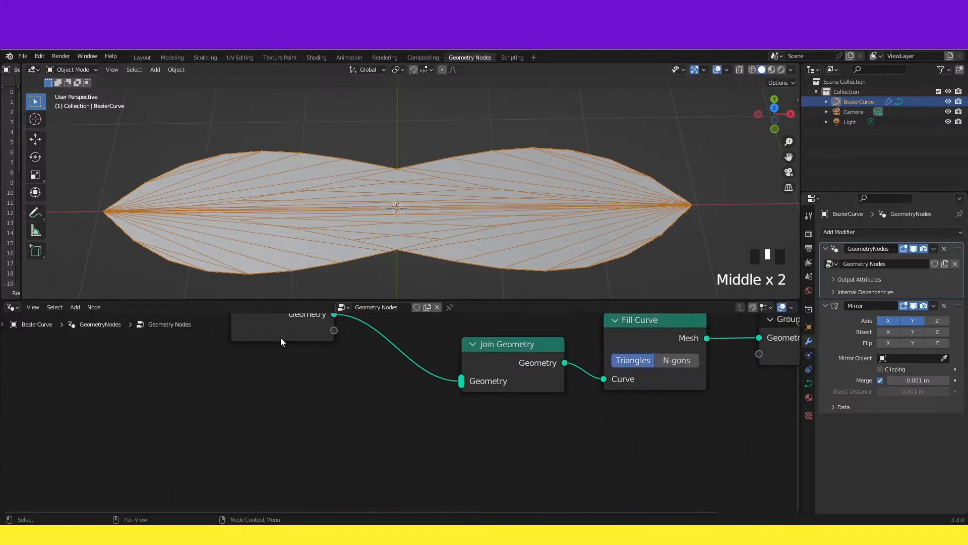
pyautogui.moveTo(267, 262); pyautogui.dragTo(228, 182, button='middle')
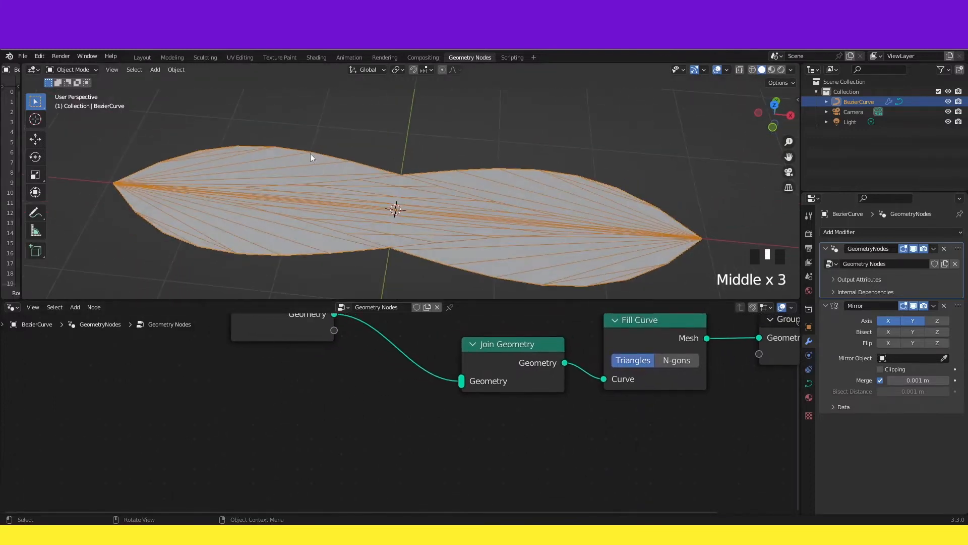
pyautogui.click(341, 152)
pyautogui.click(348, 147)
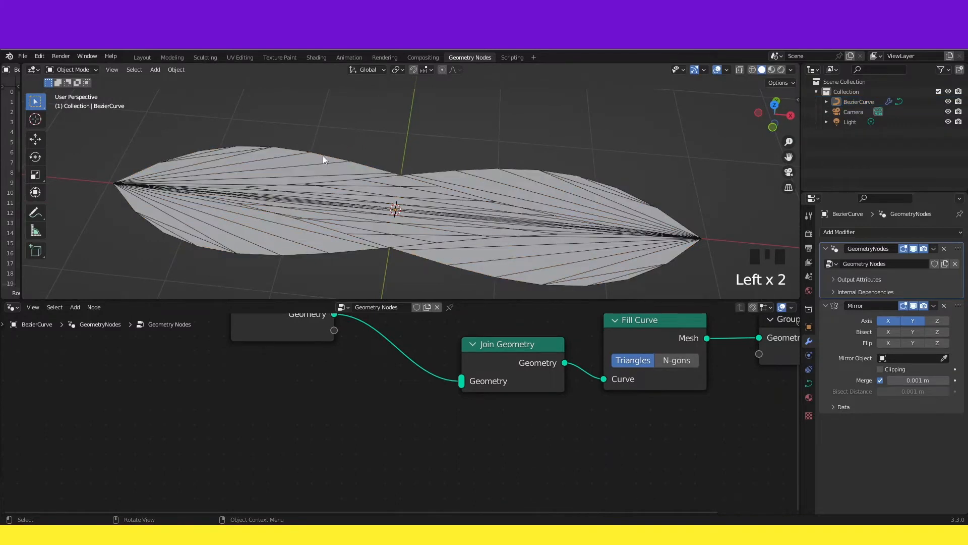
pyautogui.hotkey('shift', 'a')
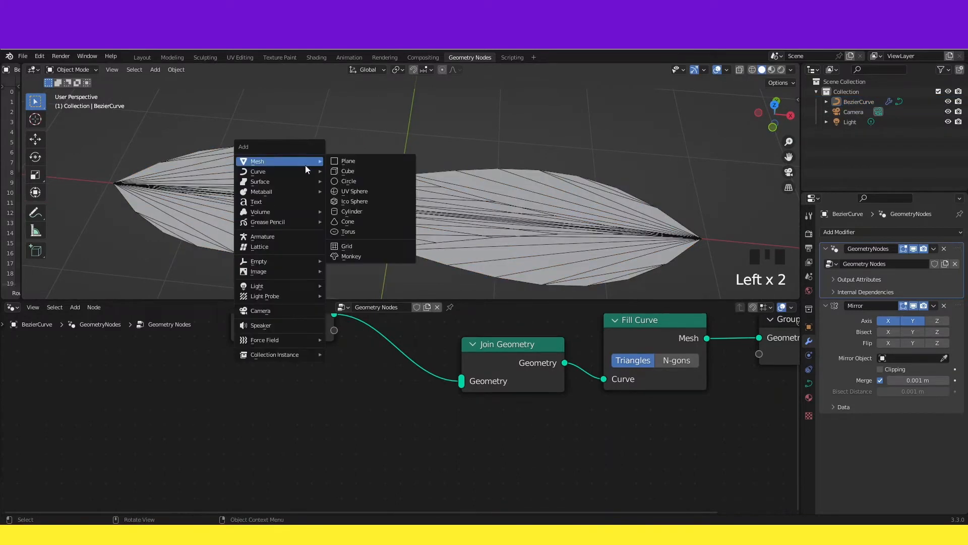
pyautogui.moveTo(295, 170)
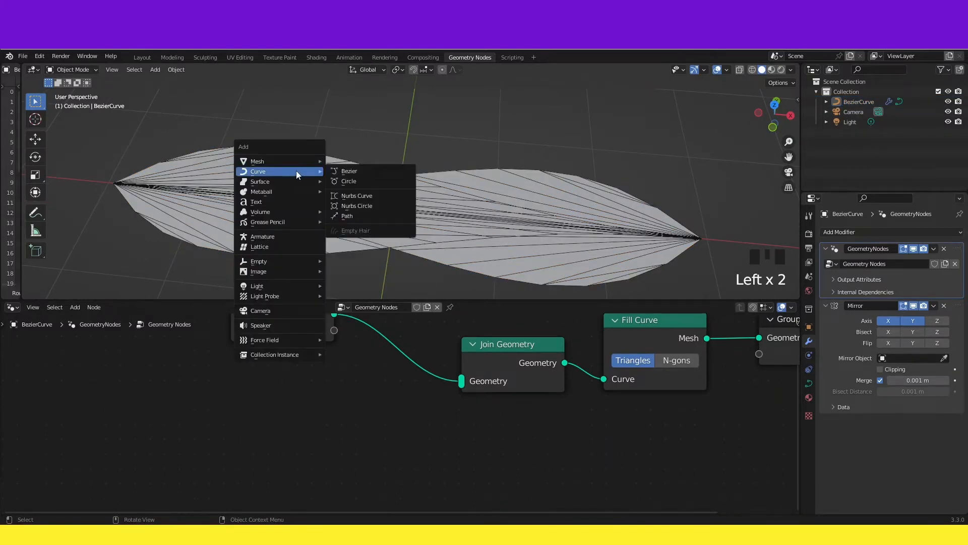
pyautogui.click(355, 172)
pyautogui.moveTo(424, 227); pyautogui.dragTo(413, 213, button='middle')
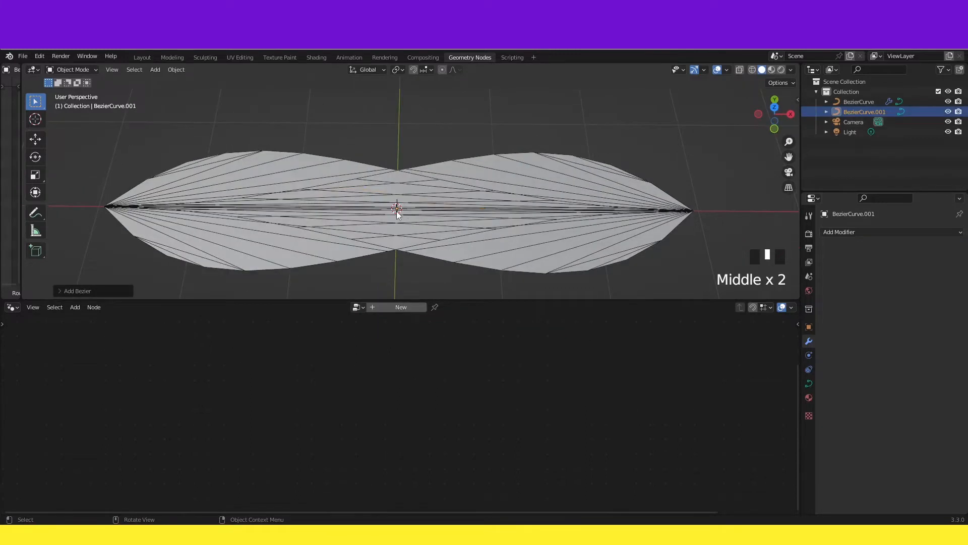
pyautogui.press('Tab')
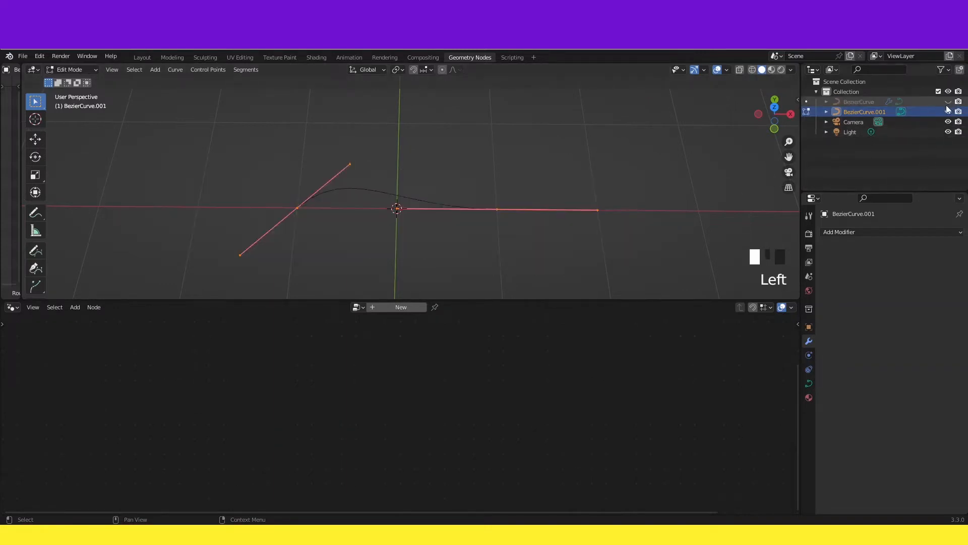
# Rename the original filled curve to Espectro Sonoro and the newly added curve to Triangulación
pyautogui.doubleClick(864, 102)
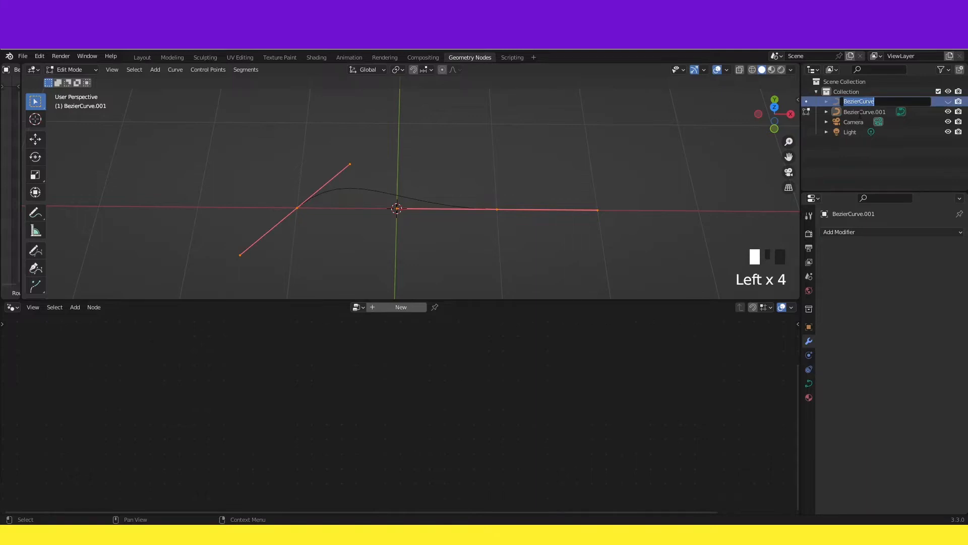
pyautogui.write('B')
pyautogui.press('Return')
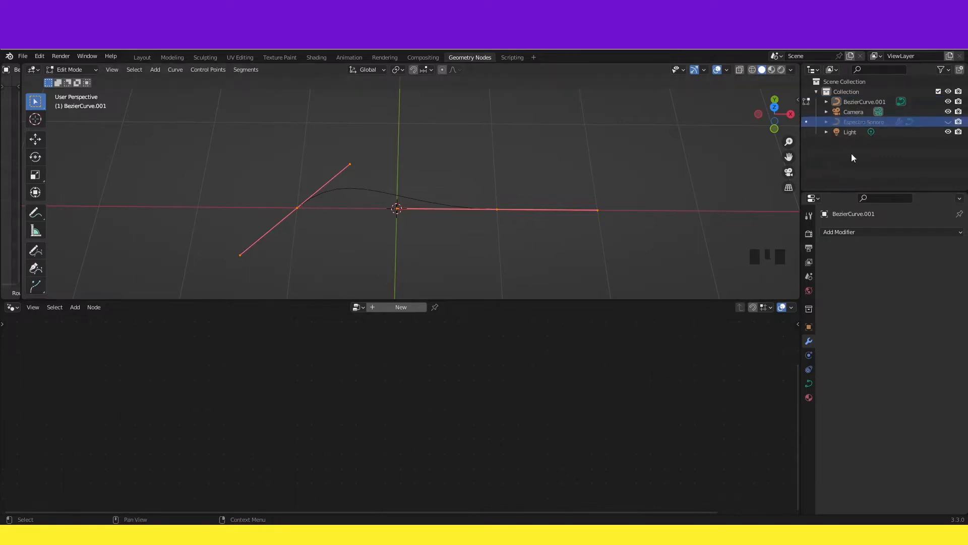
pyautogui.click(862, 102)
pyautogui.doubleClick(862, 102)
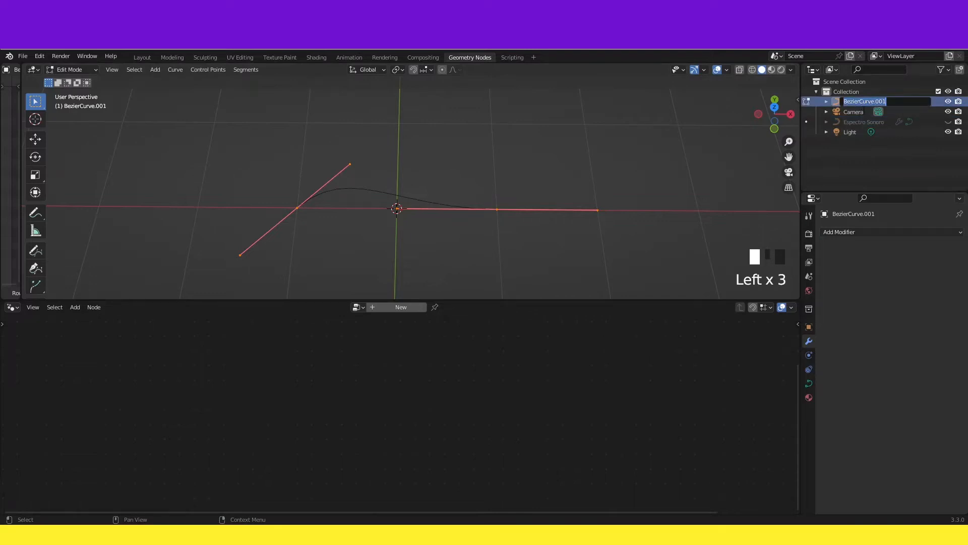
pyautogui.write('Triangulación')
pyautogui.press('Return')
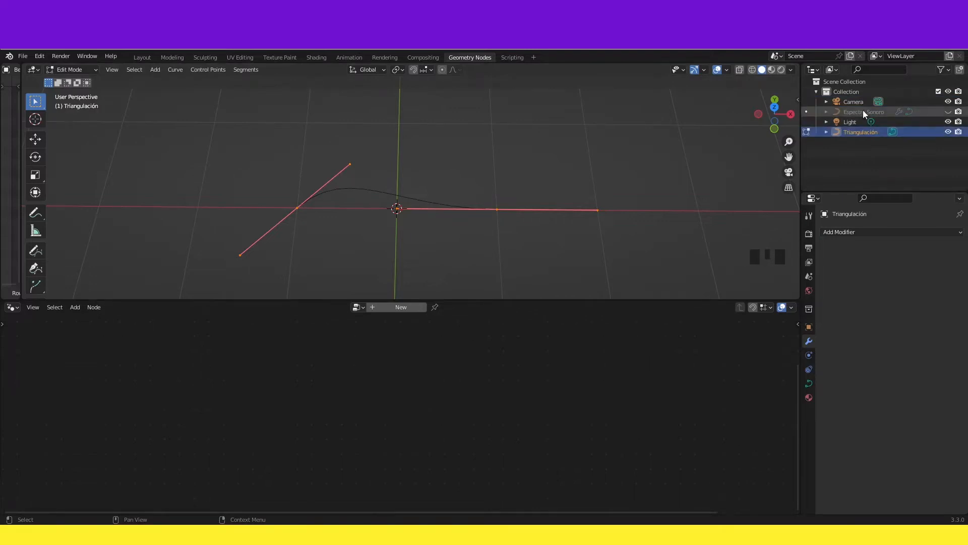
# Delete the Triangulación curve's control point on the negative X side, keeping the positive X one, and return to Object Mode
pyautogui.moveTo(317, 236); pyautogui.dragTo(398, 212, button='middle')
pyautogui.click(397, 210)
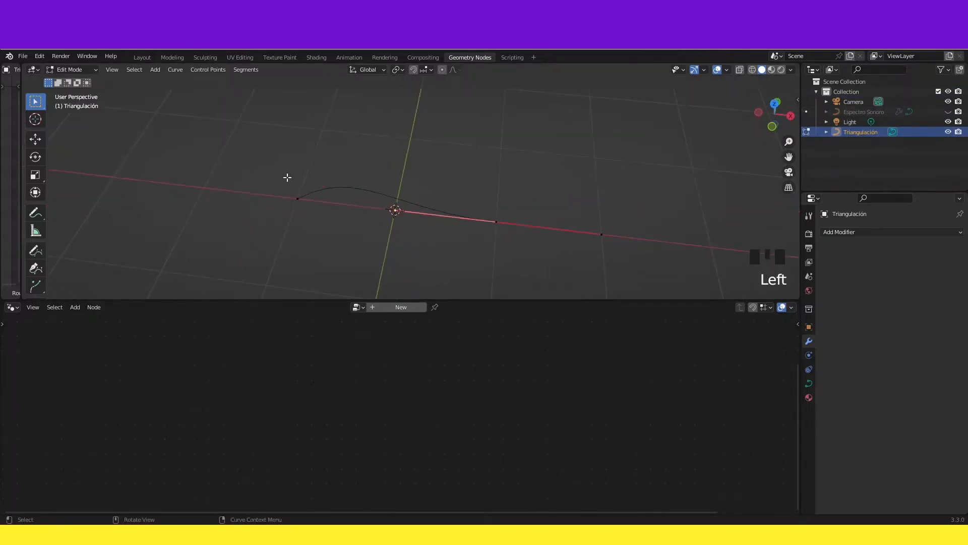
pyautogui.click(297, 199)
pyautogui.press('x')
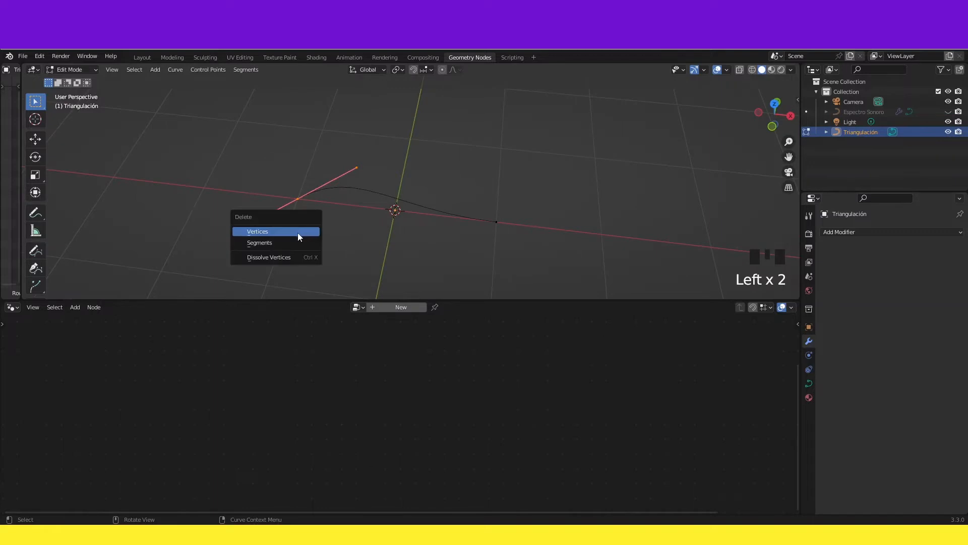
pyautogui.click(288, 231)
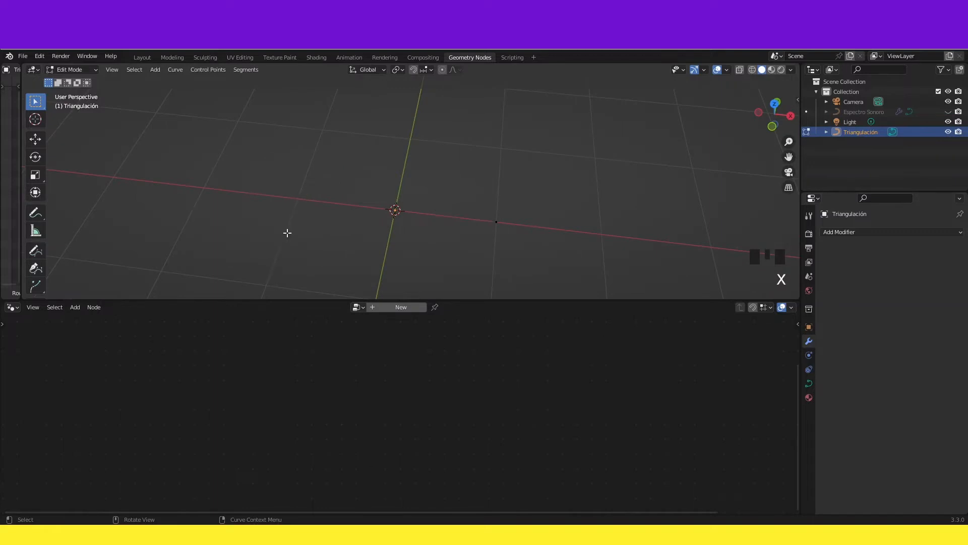
pyautogui.click(406, 206)
pyautogui.click(391, 202)
pyautogui.moveTo(384, 178); pyautogui.dragTo(545, 253)
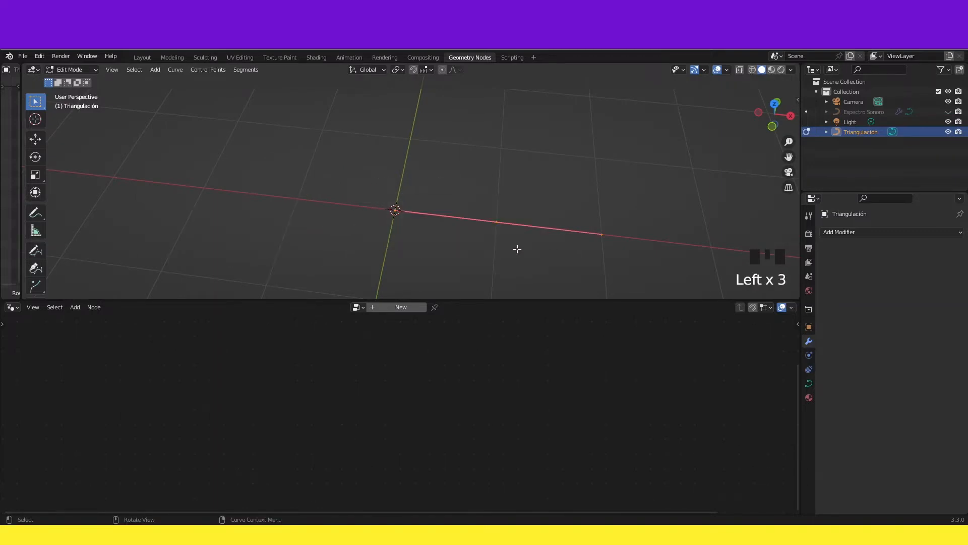
pyautogui.click(512, 253)
pyautogui.click(504, 220)
pyautogui.moveTo(506, 219); pyautogui.dragTo(425, 234, button='middle')
pyautogui.press('Tab')
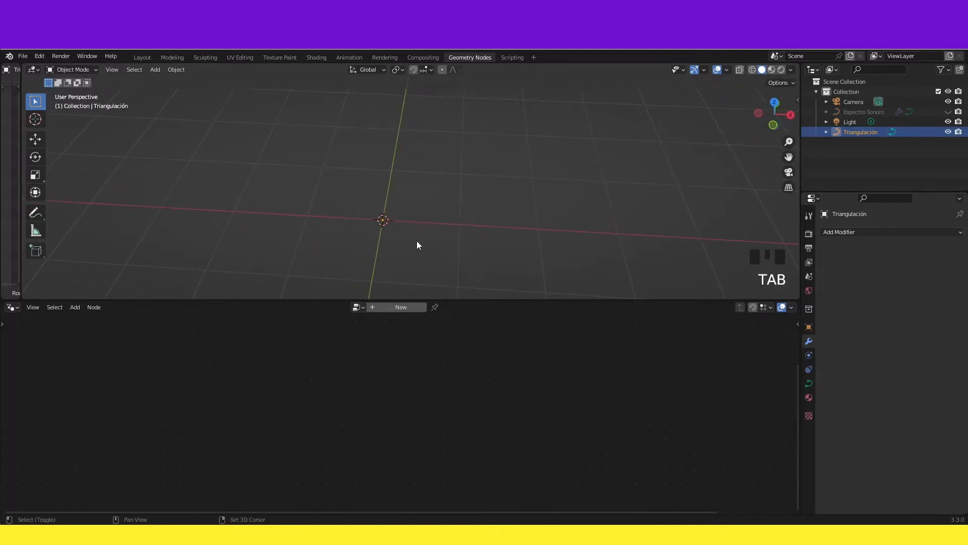
# Duplicate the Triangulación object and move the copy -2 m along the X axis
pyautogui.hotkey('shift', 'd')
pyautogui.press('x')
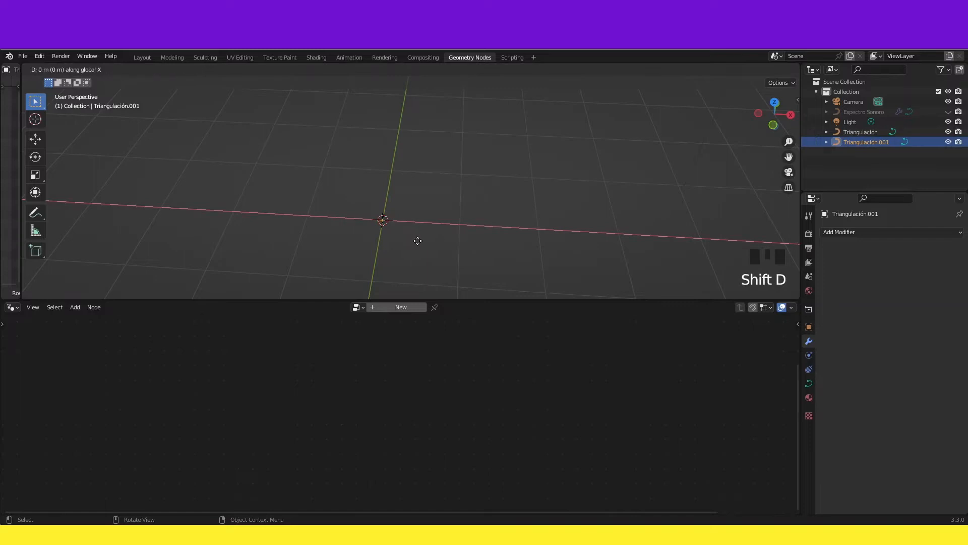
pyautogui.write('-2')
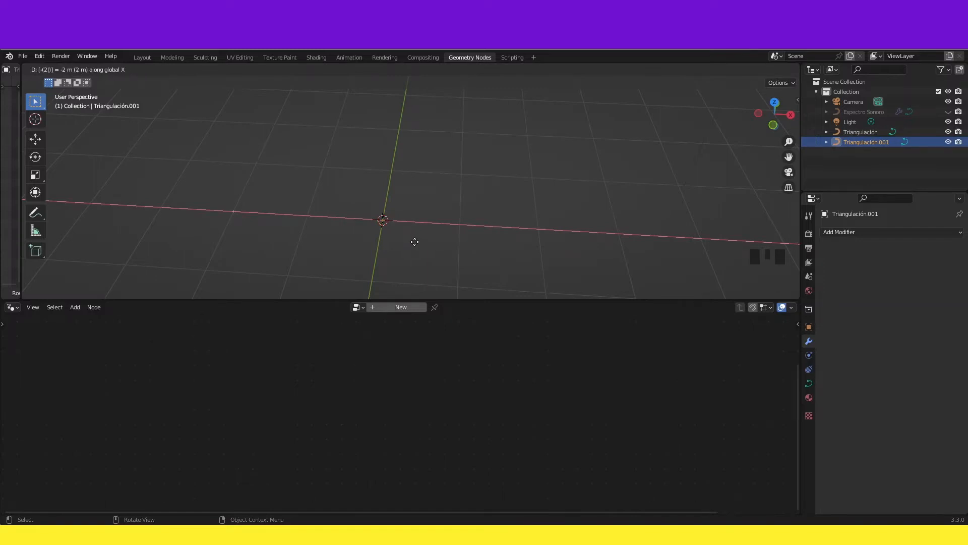
pyautogui.press('Return')
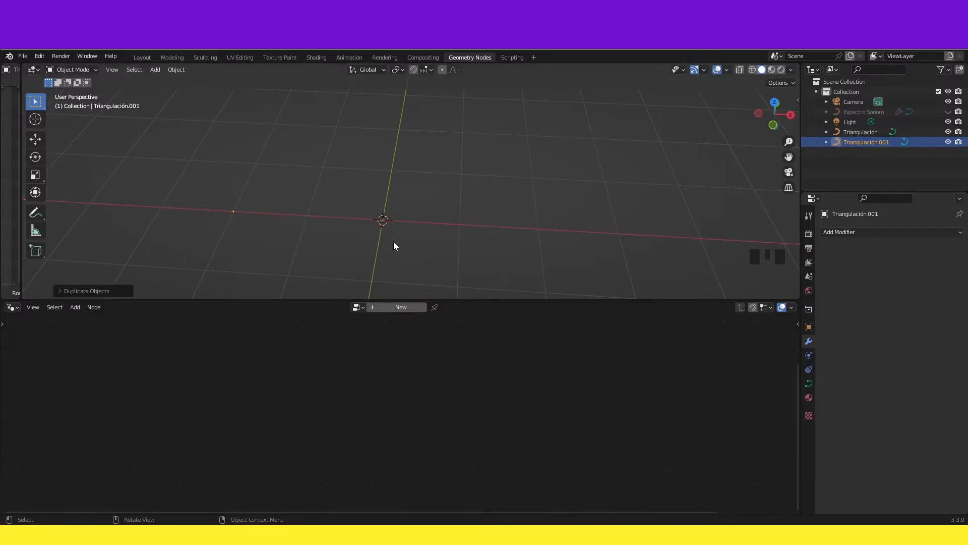
pyautogui.moveTo(402, 237); pyautogui.dragTo(296, 210, button='middle')
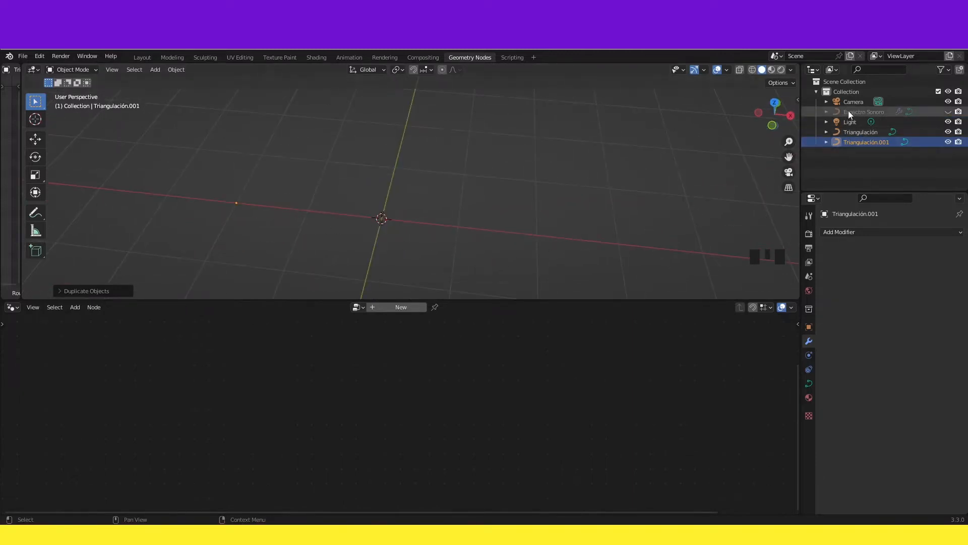
# Unhide the Espectro Sonoro curve and rename the duplicated single-point curve to Triangulación_2
pyautogui.click(872, 113)
pyautogui.click(947, 112)
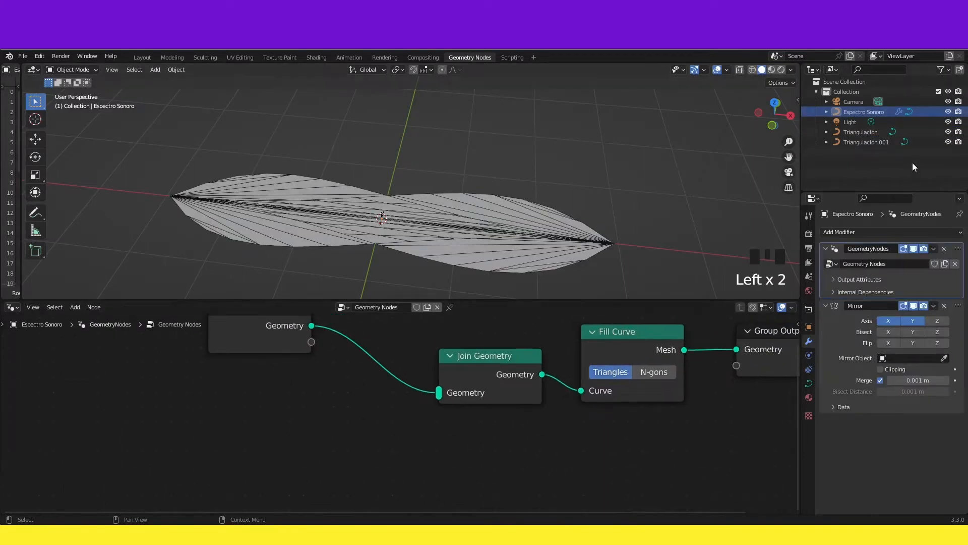
pyautogui.click(874, 142)
pyautogui.doubleClick(875, 142)
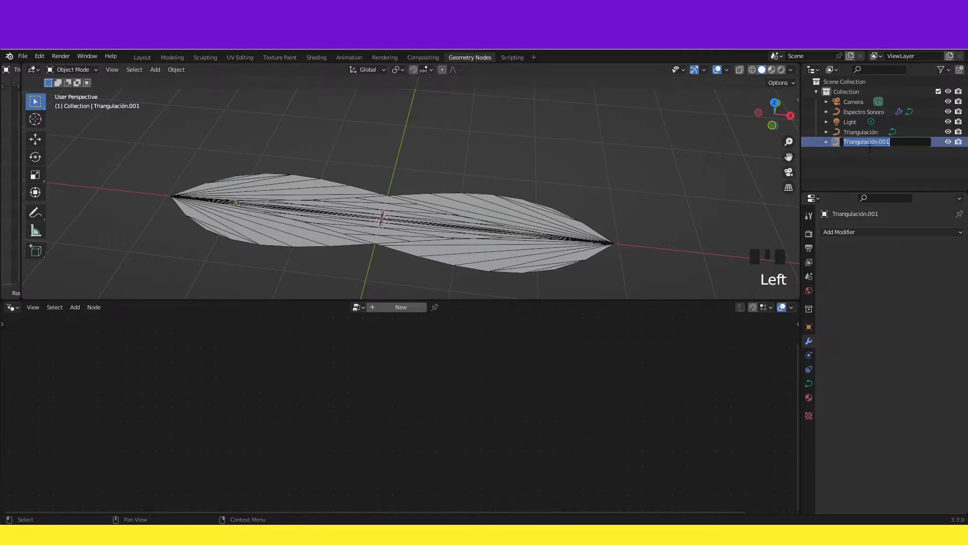
pyautogui.click(904, 144)
pyautogui.write('_2')
pyautogui.press('Return')
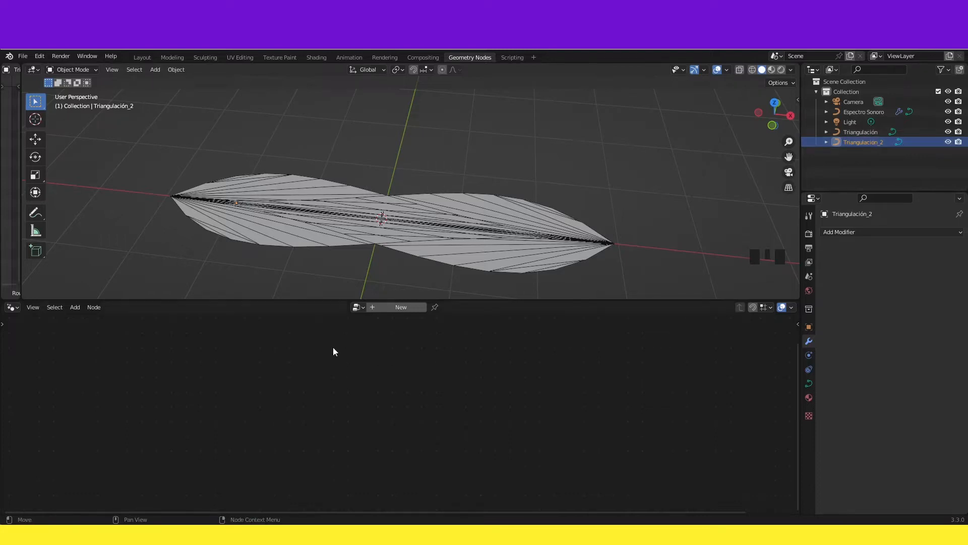
# Select the Espectro Sonoro curve and add an Object Info node below Group Input in its node tree
pyautogui.click(560, 247)
pyautogui.click(561, 247)
pyautogui.scroll(2, 355, 400)
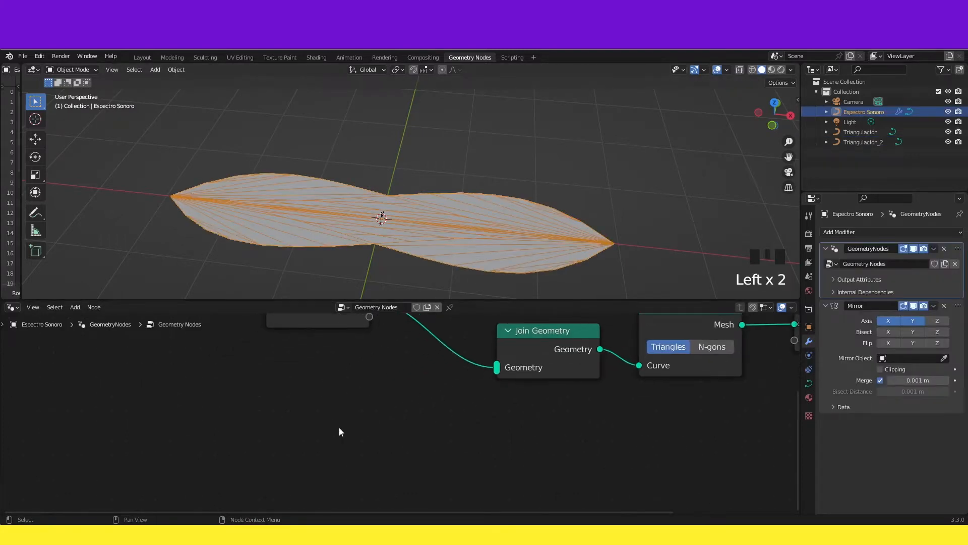
pyautogui.hotkey('shift', 'a')
pyautogui.moveTo(309, 371)
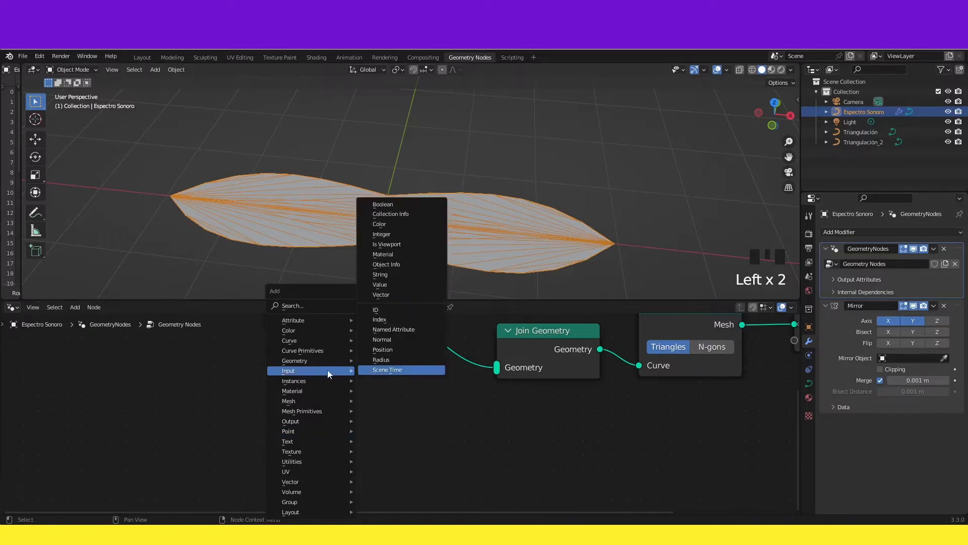
pyautogui.click(417, 264)
pyautogui.click(351, 466)
pyautogui.moveTo(351, 466); pyautogui.dragTo(364, 445, button='middle')
# Assign Triangulación as the Object Info node's object and connect its Geometry output to Join Geometry
pyautogui.click(364, 451)
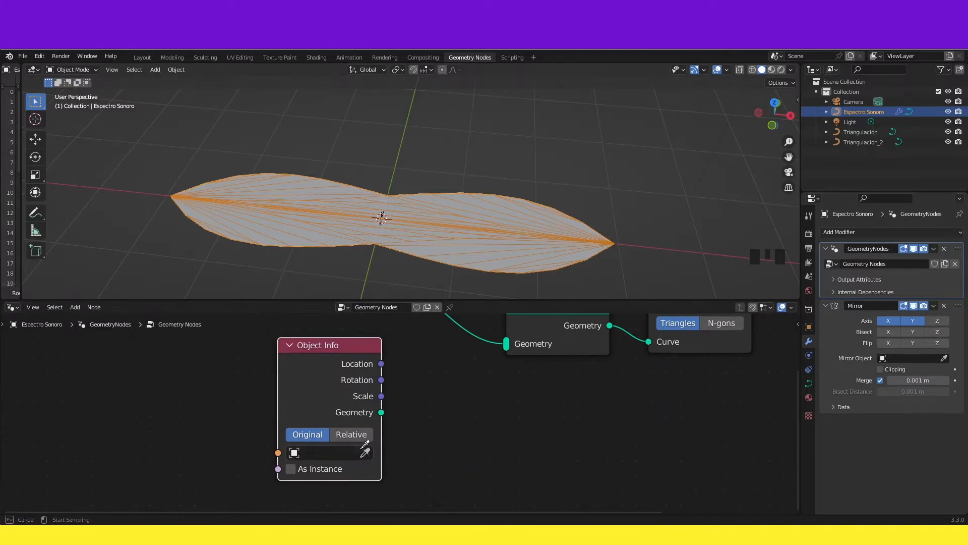
pyautogui.moveTo(759, 211); pyautogui.dragTo(868, 130)
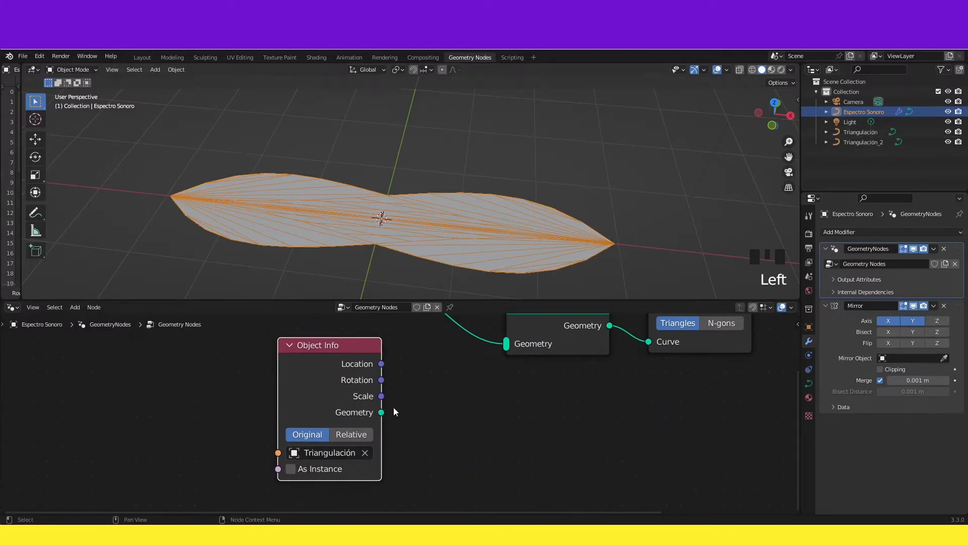
pyautogui.moveTo(382, 412); pyautogui.dragTo(511, 347)
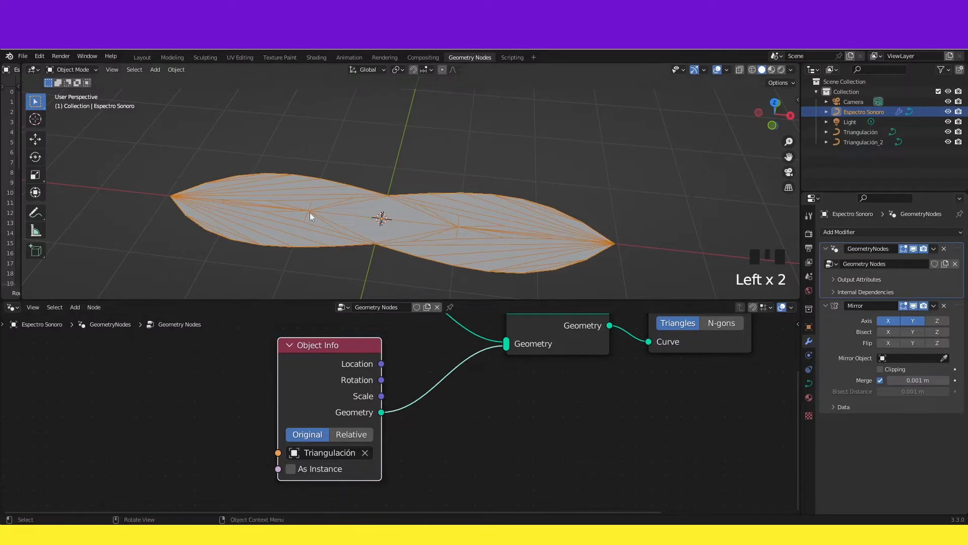
pyautogui.moveTo(310, 216); pyautogui.dragTo(322, 249, button='middle')
pyautogui.click(450, 444)
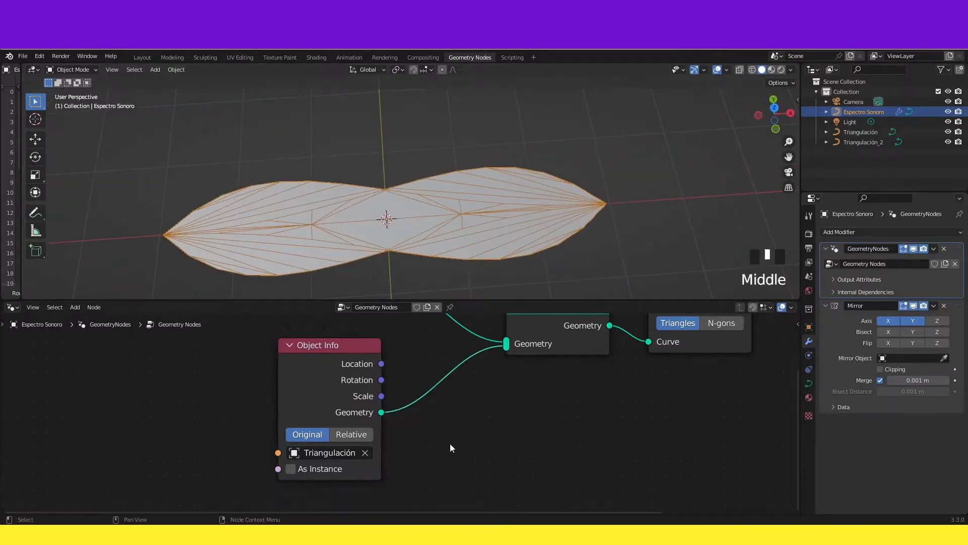
# Duplicate the Object Info node, place the copy below the original, and connect its Geometry output to Join Geometry
pyautogui.moveTo(482, 422); pyautogui.dragTo(471, 394, button='middle')
pyautogui.click(303, 374)
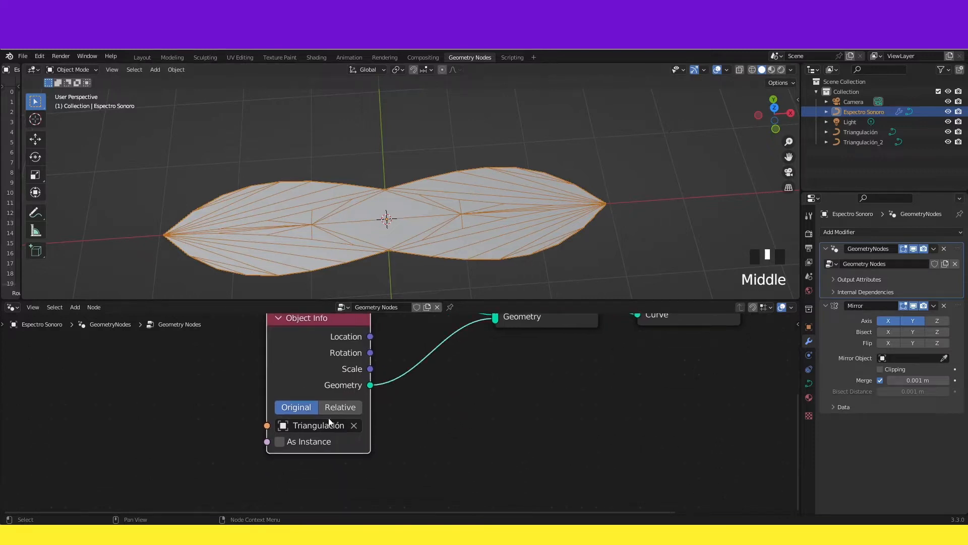
pyautogui.hotkey('shift', 'd')
pyautogui.click(442, 479)
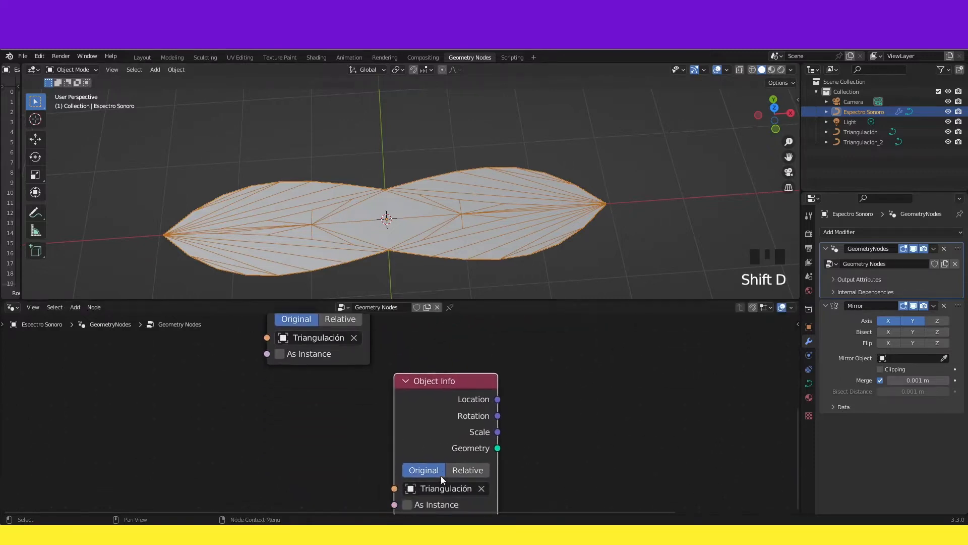
pyautogui.moveTo(524, 401); pyautogui.dragTo(461, 490, button='middle')
pyautogui.moveTo(395, 467); pyautogui.dragTo(440, 433)
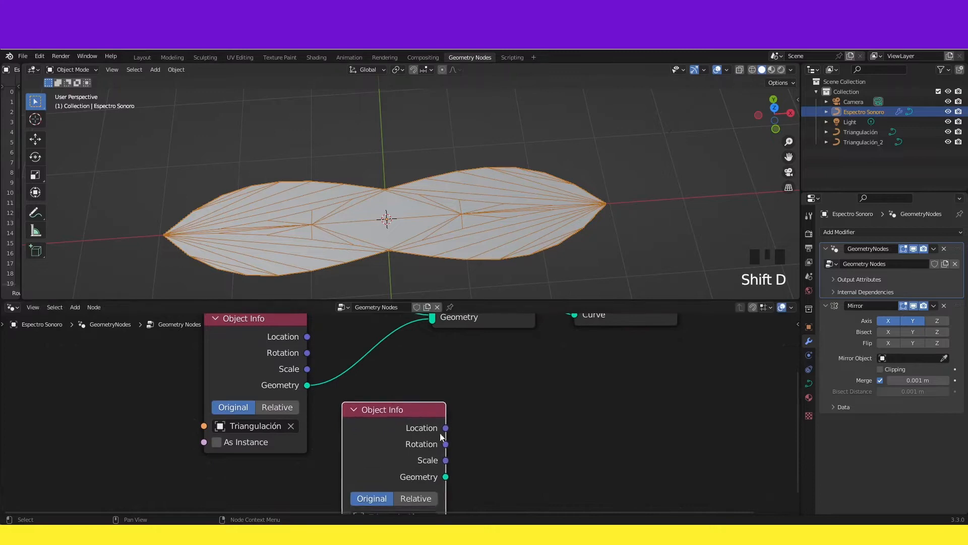
pyautogui.moveTo(447, 477); pyautogui.dragTo(434, 413)
# Assign Triangulación_2 as the object of the duplicated Object Info node
pyautogui.scroll(-5, 464, 383)
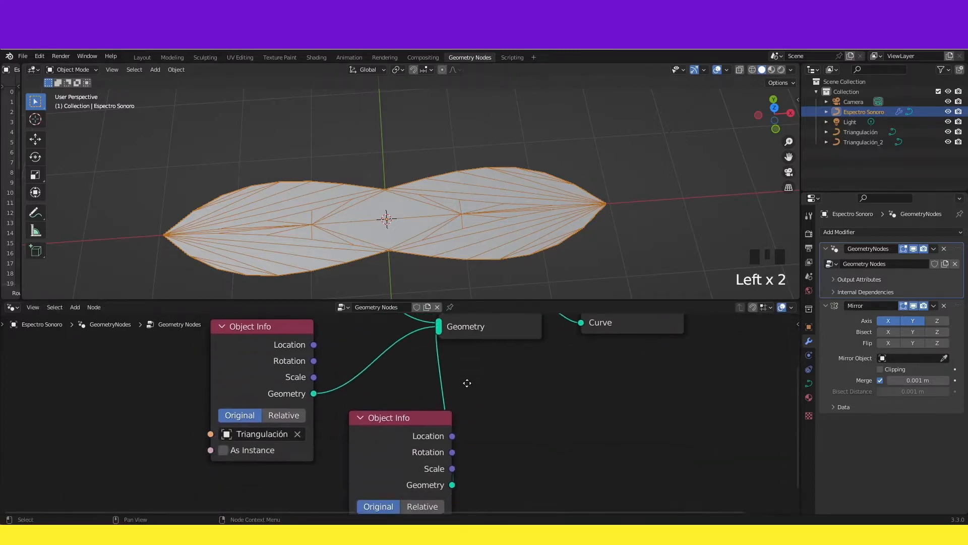
pyautogui.scroll(-3, 516, 466)
pyautogui.click(396, 452)
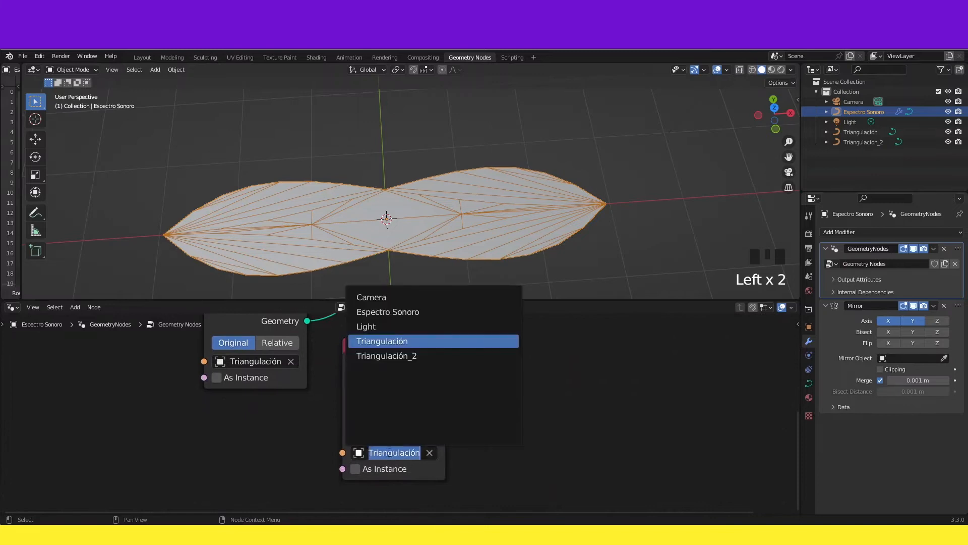
pyautogui.click(428, 356)
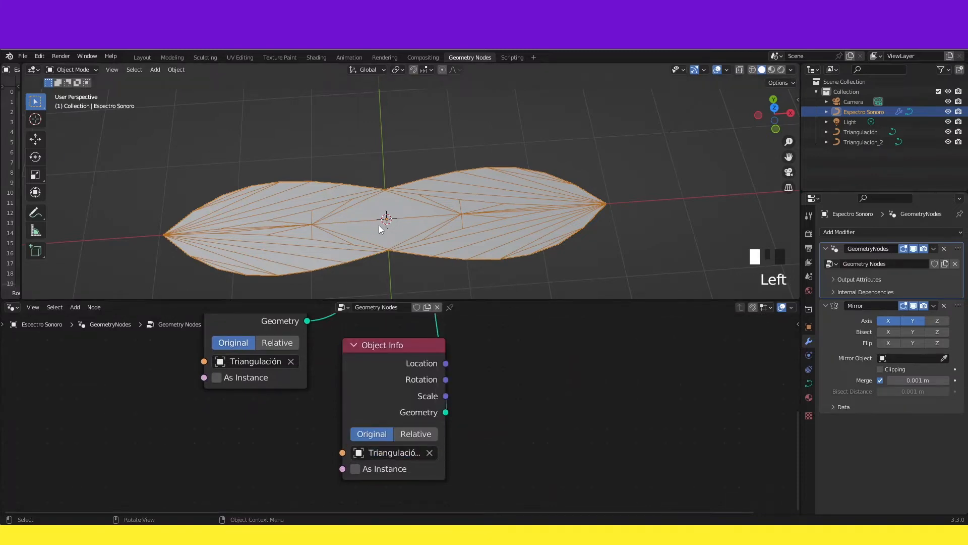
pyautogui.moveTo(379, 224); pyautogui.dragTo(434, 256, button='middle')
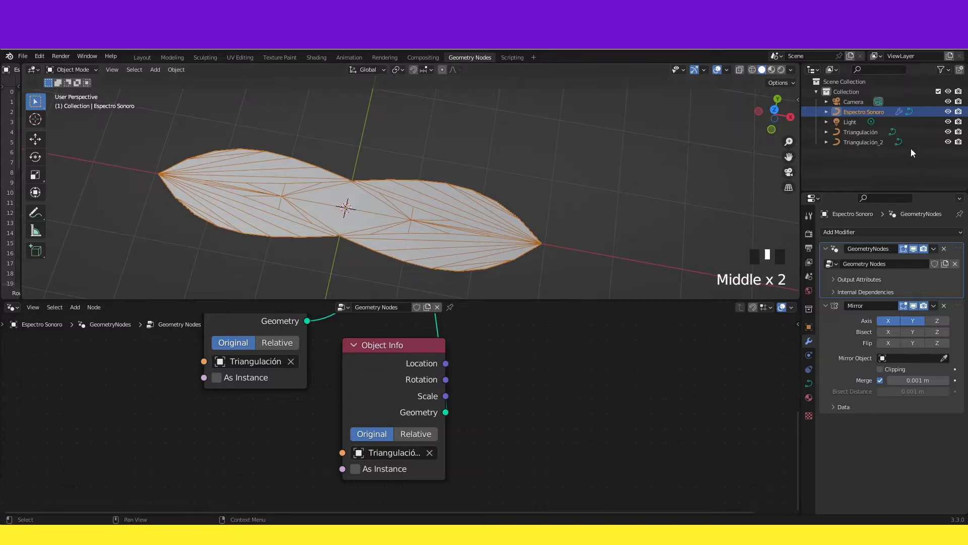
# Rotate and move the control point of the Triangulación_2 curve in Edit Mode to change how the fill is triangulated
pyautogui.click(852, 143)
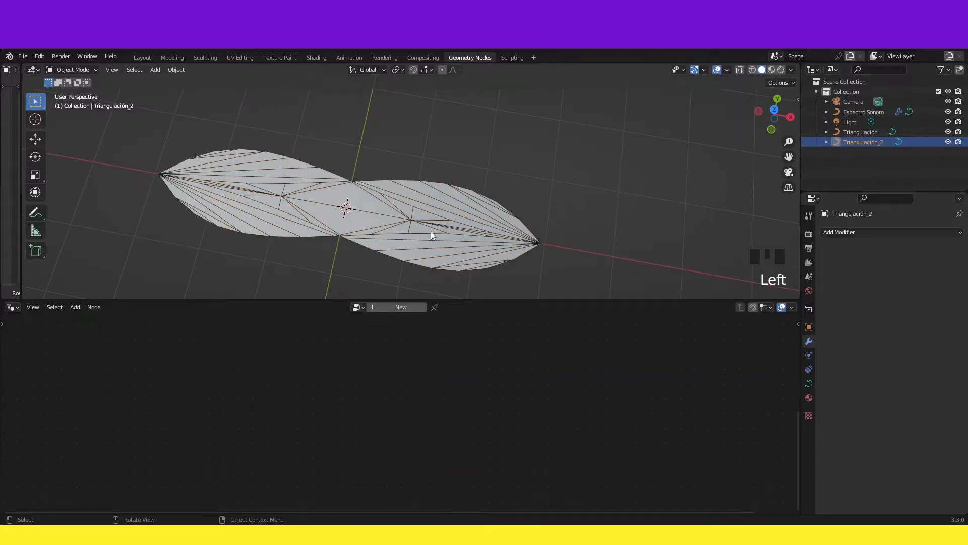
pyautogui.press('Tab')
pyautogui.moveTo(436, 232); pyautogui.dragTo(395, 235, button='middle')
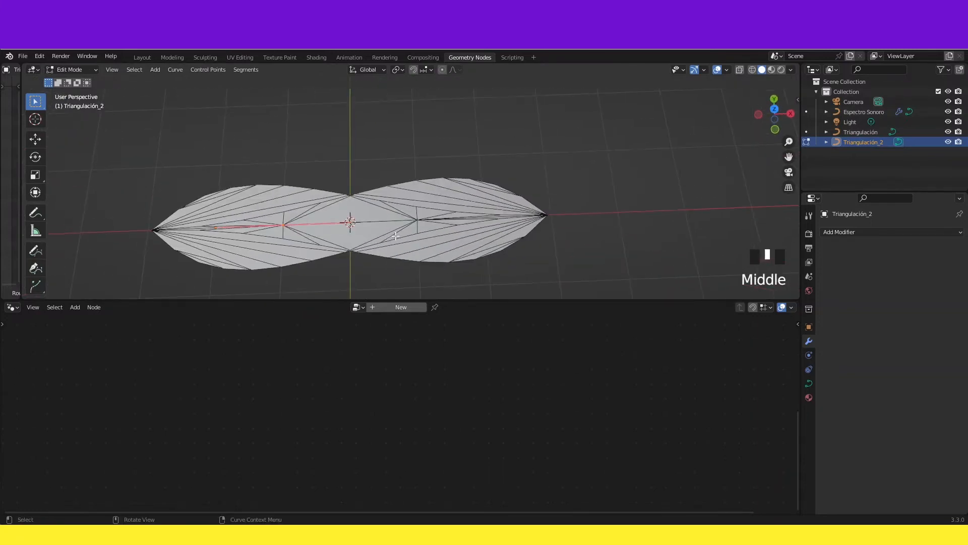
pyautogui.press('r')
pyautogui.click(354, 258)
pyautogui.press('g')
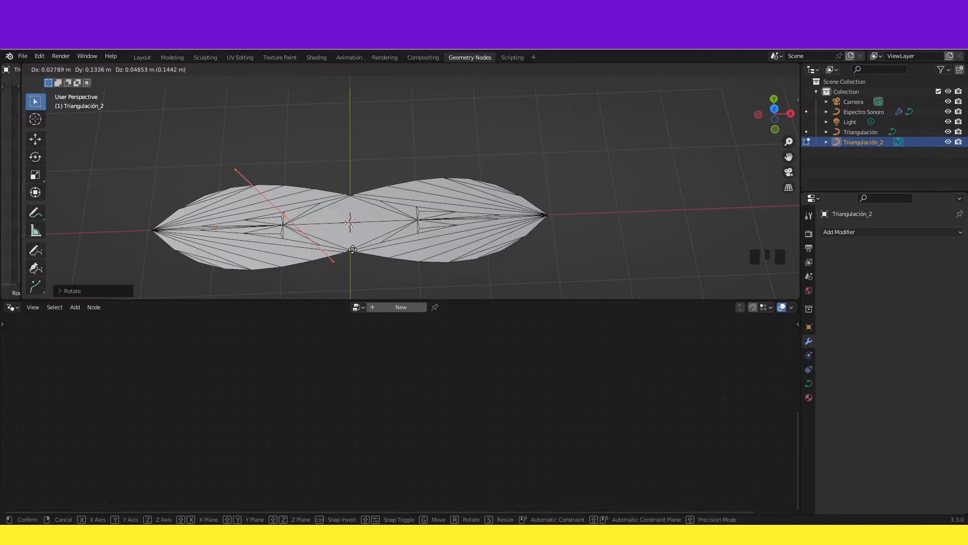
pyautogui.click(465, 240)
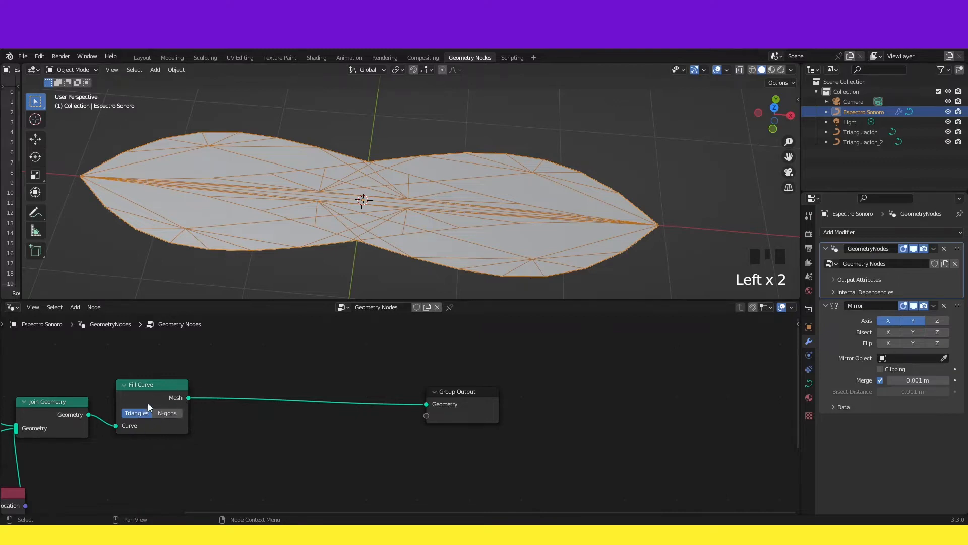
# Insert an Extrude Mesh node between Fill Curve and Group Output, spacing the Group Output node farther away
pyautogui.hotkey('shift', 'a')
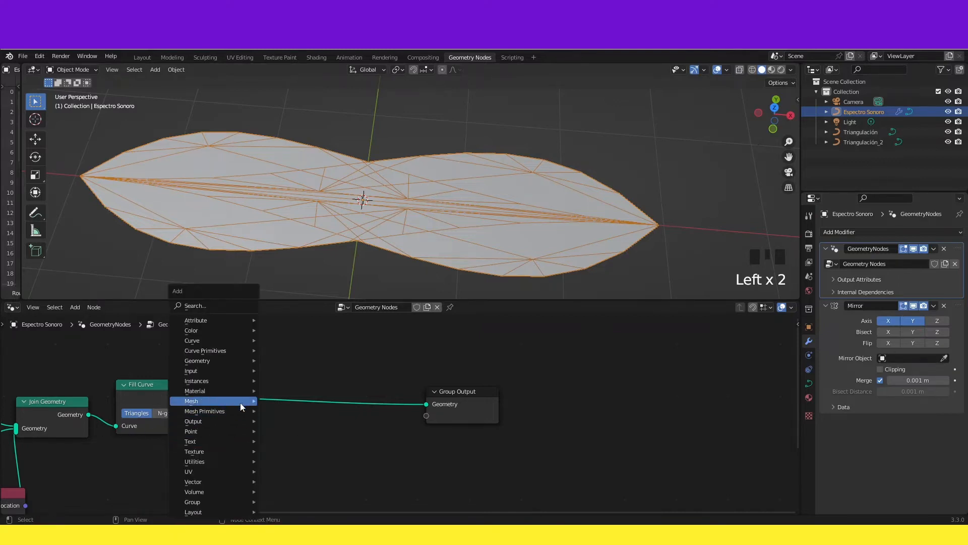
pyautogui.moveTo(245, 401)
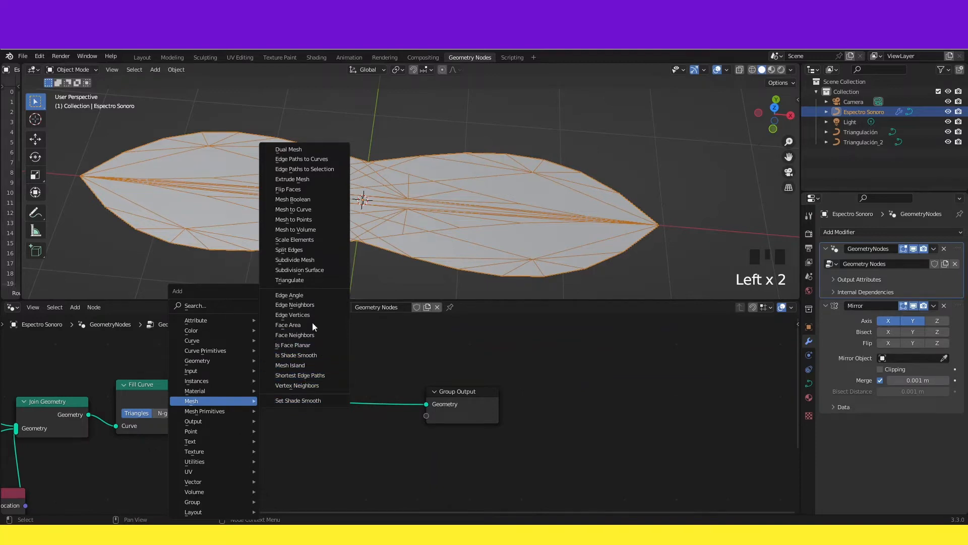
pyautogui.click(296, 182)
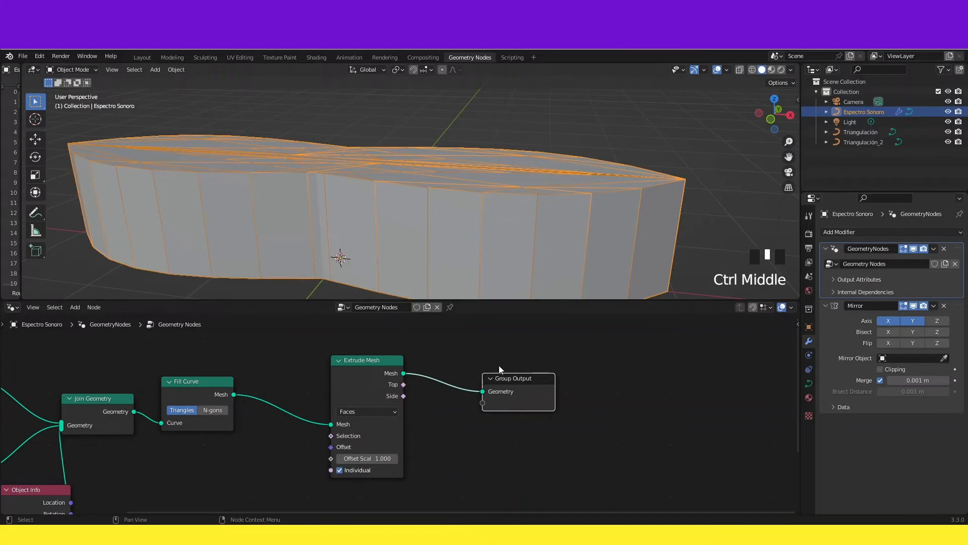
pyautogui.moveTo(494, 274)
pyautogui.keyDown('ctrl'); pyautogui.mouseDown(button='middle')
pyautogui.moveTo(512, 267)
pyautogui.moveTo(516, 207)
pyautogui.moveTo(501, 281)
pyautogui.mouseUp(button='middle'); pyautogui.keyUp('ctrl')
pyautogui.moveTo(492, 347); pyautogui.dragTo(494, 365, button='middle')
pyautogui.moveTo(520, 396); pyautogui.dragTo(552, 393)
pyautogui.moveTo(473, 417); pyautogui.dragTo(565, 378, button='middle')
pyautogui.click(559, 430)
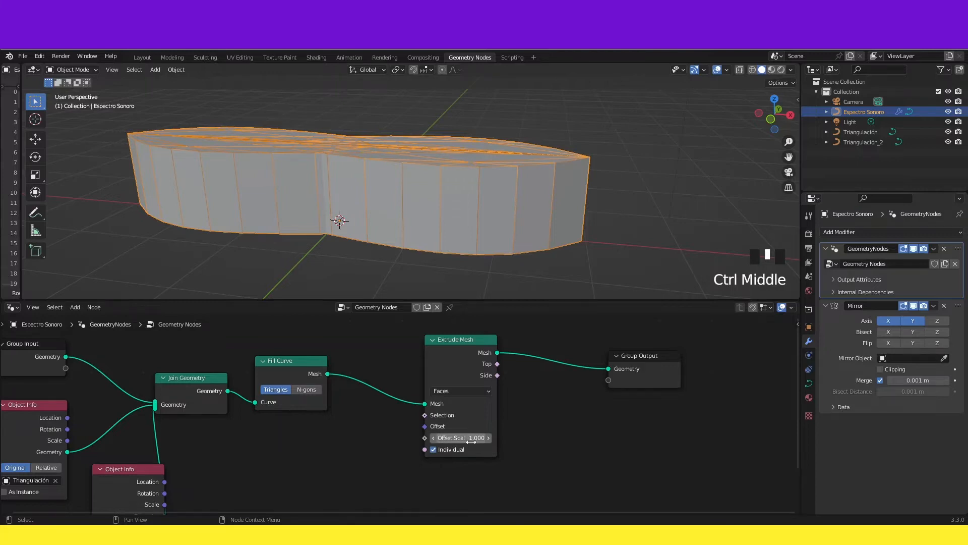
# Add a Wave Texture node below Fill Curve and connect its Fac output to Extrude Mesh's Offset Scale
pyautogui.moveTo(342, 426); pyautogui.dragTo(335, 368, button='middle')
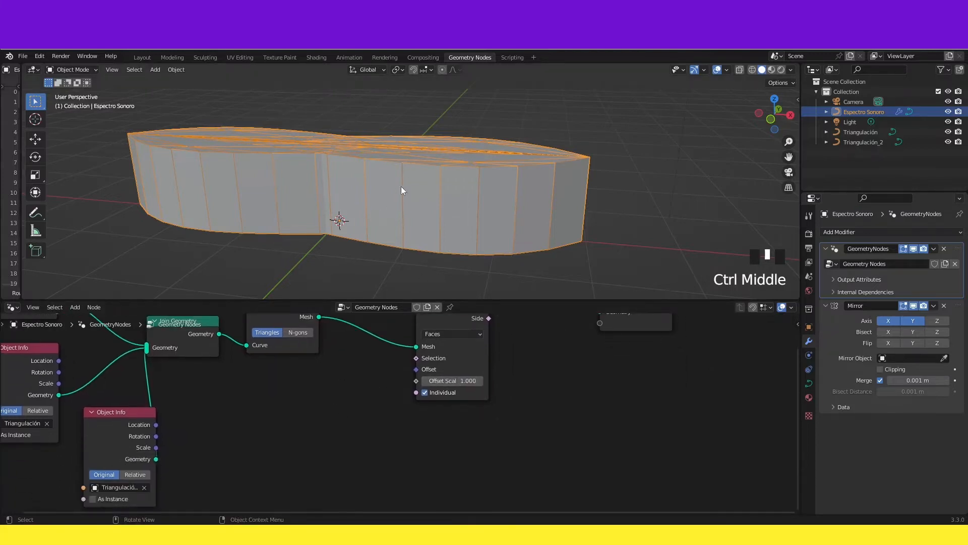
pyautogui.moveTo(431, 240); pyautogui.dragTo(354, 189, button='middle')
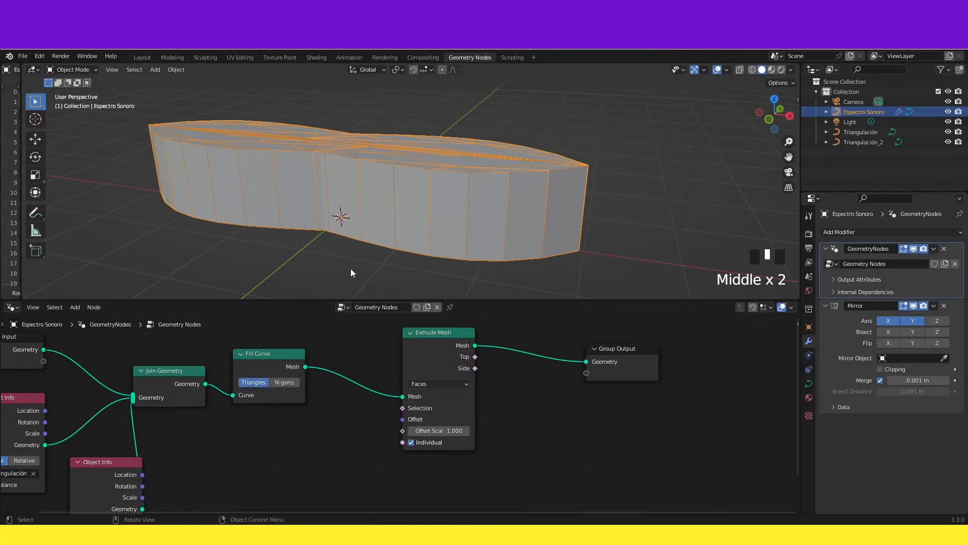
pyautogui.moveTo(311, 416); pyautogui.dragTo(315, 388, button='middle')
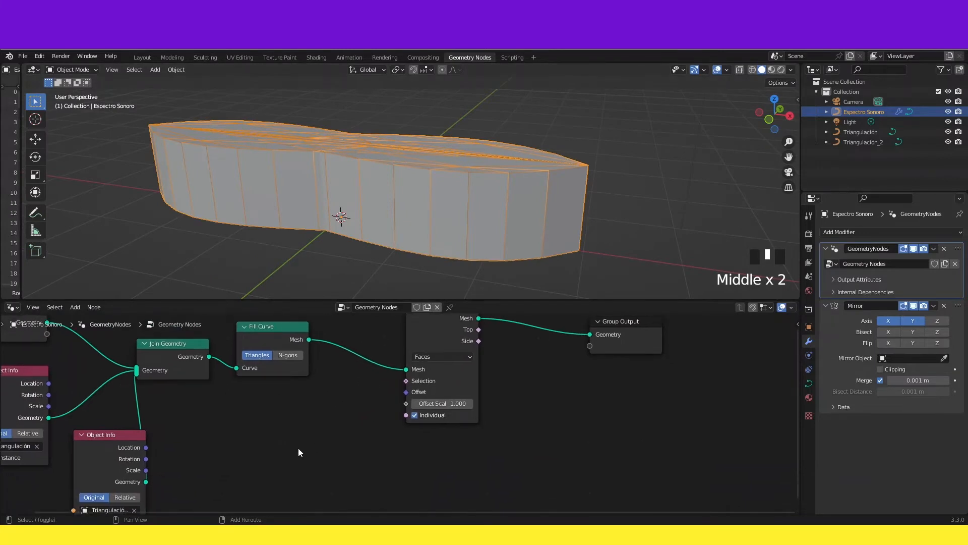
pyautogui.hotkey('shift', 'a')
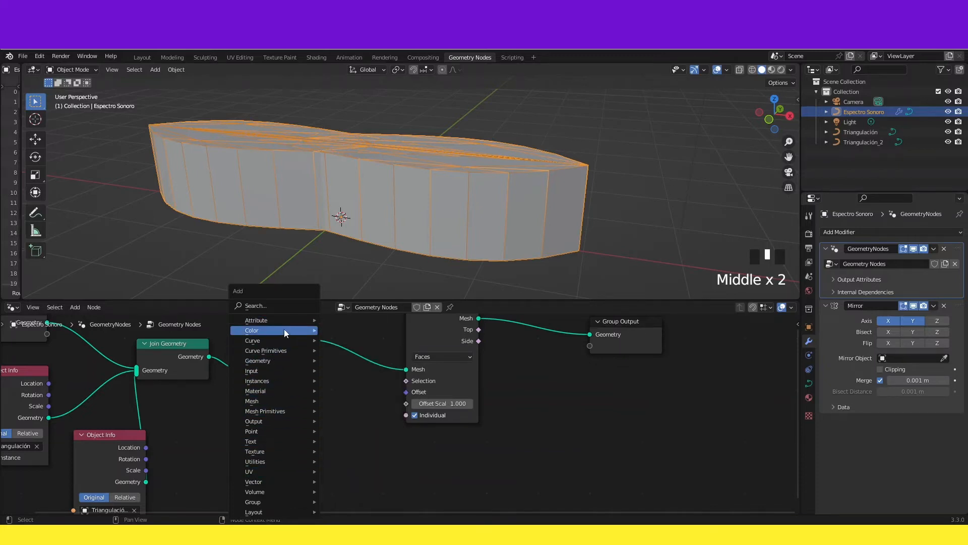
pyautogui.moveTo(284, 451)
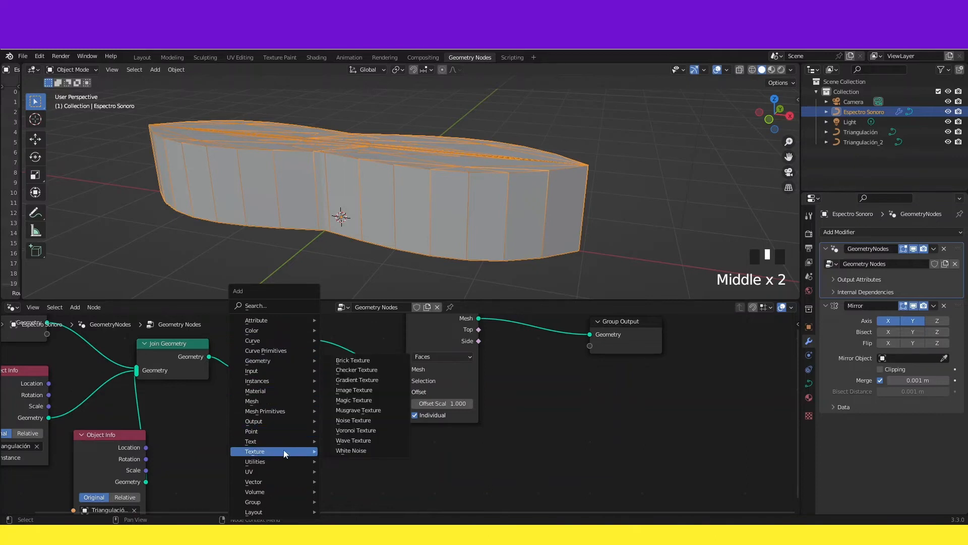
pyautogui.click(356, 441)
pyautogui.moveTo(292, 408); pyautogui.dragTo(274, 405)
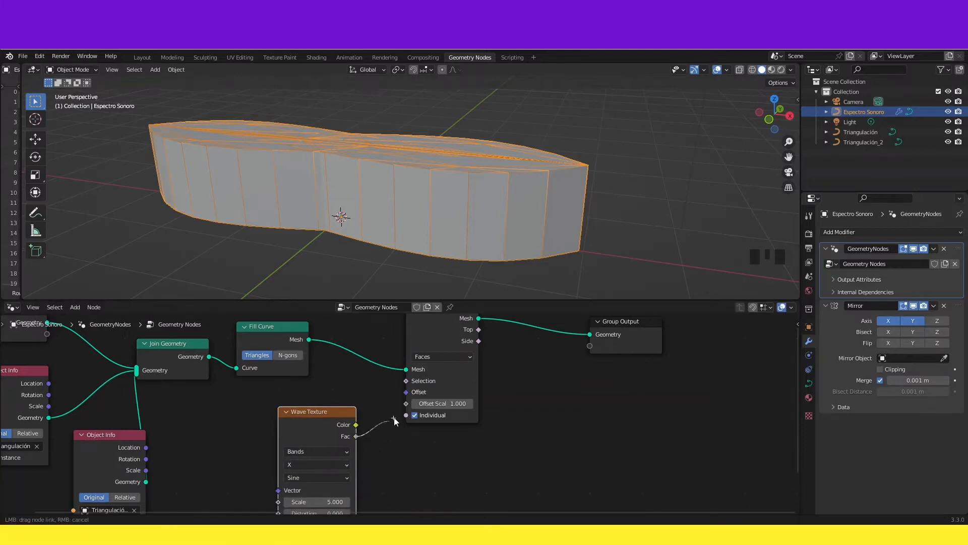
pyautogui.moveTo(404, 409); pyautogui.dragTo(406, 404)
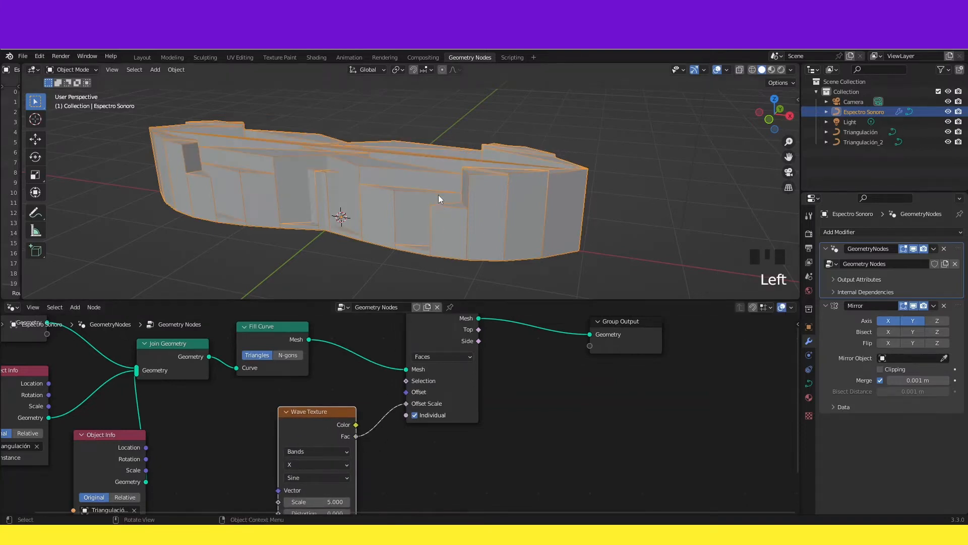
# Reposition the Wave Texture node and set its Scale to 8.8
pyautogui.moveTo(439, 199); pyautogui.dragTo(399, 173, button='middle')
pyautogui.moveTo(409, 222); pyautogui.dragTo(383, 225, button='middle')
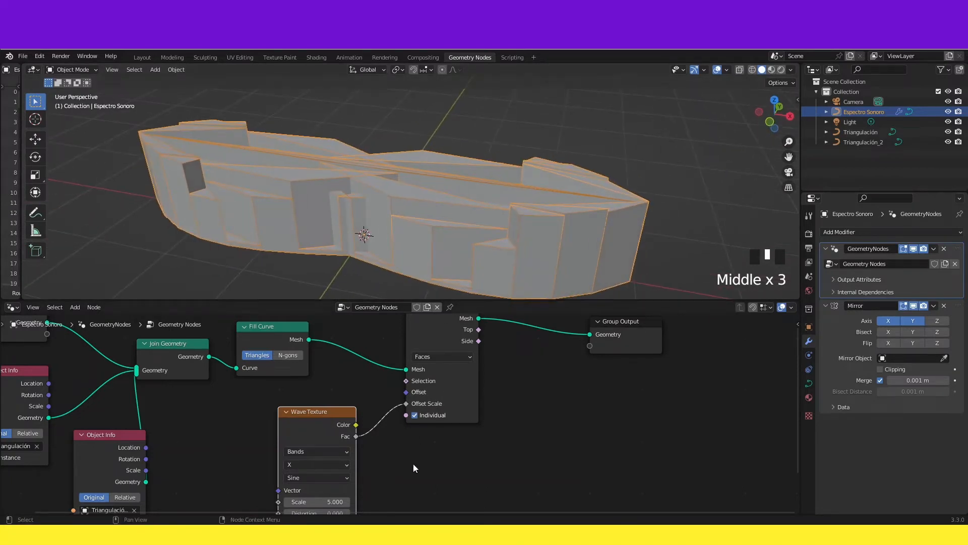
pyautogui.moveTo(413, 466); pyautogui.dragTo(430, 412, button='middle')
pyautogui.moveTo(353, 352); pyautogui.dragTo(343, 362)
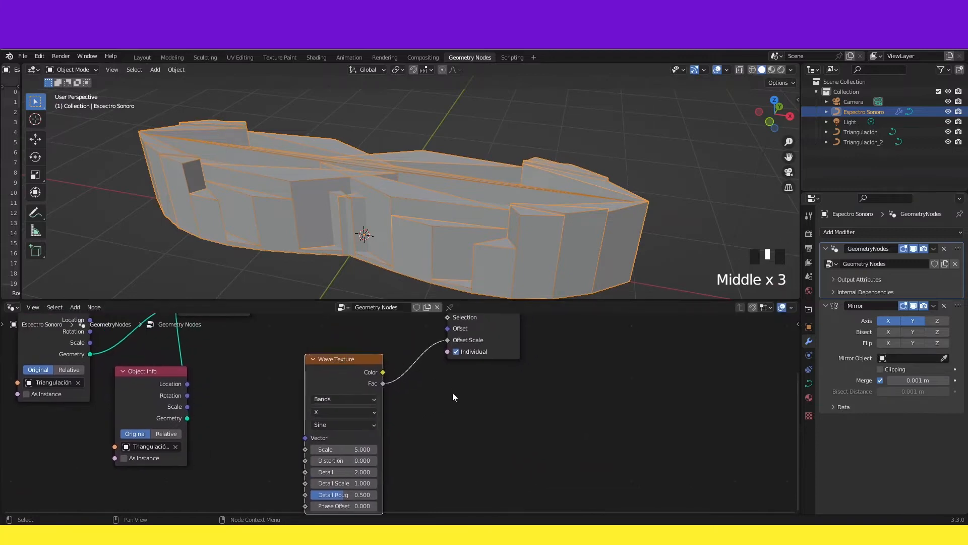
pyautogui.moveTo(452, 392); pyautogui.dragTo(481, 354, button='middle')
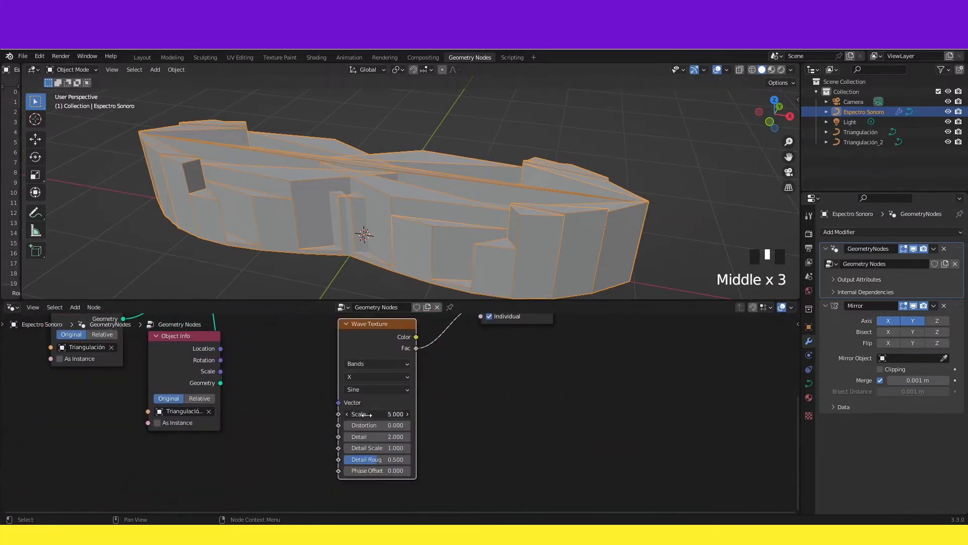
pyautogui.moveTo(380, 414); pyautogui.dragTo(387, 414)
pyautogui.moveTo(485, 290); pyautogui.dragTo(474, 252, button='middle')
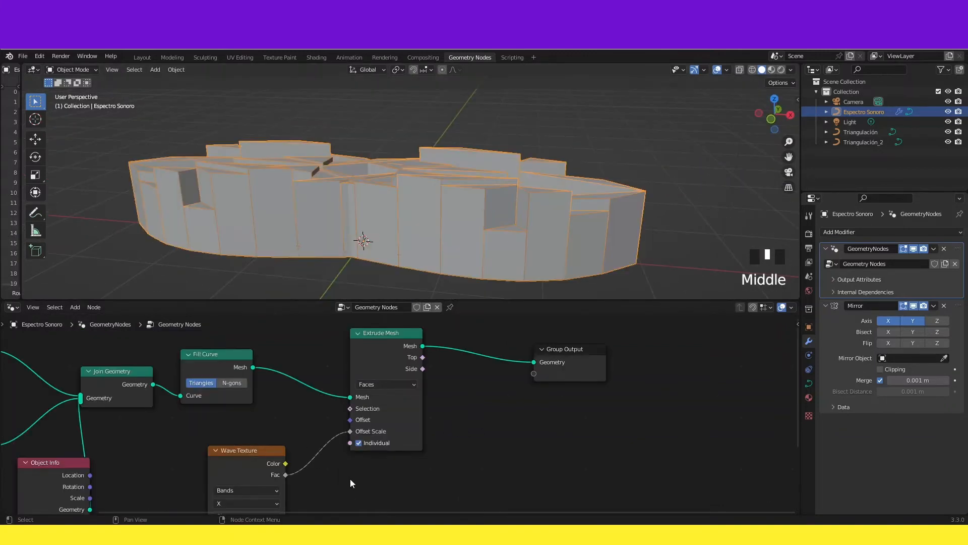
# Try shifting the wave pattern by raising the Wave Texture's Phase Offset to 33.6
pyautogui.moveTo(324, 482); pyautogui.dragTo(455, 405, button='middle')
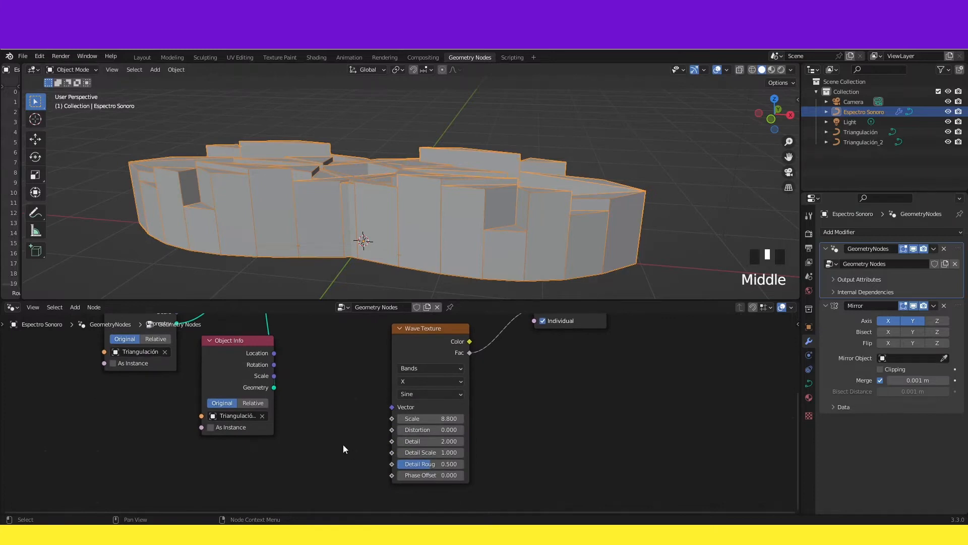
pyautogui.moveTo(345, 425); pyautogui.dragTo(345, 400, button='middle')
pyautogui.moveTo(419, 450); pyautogui.dragTo(685, 449)
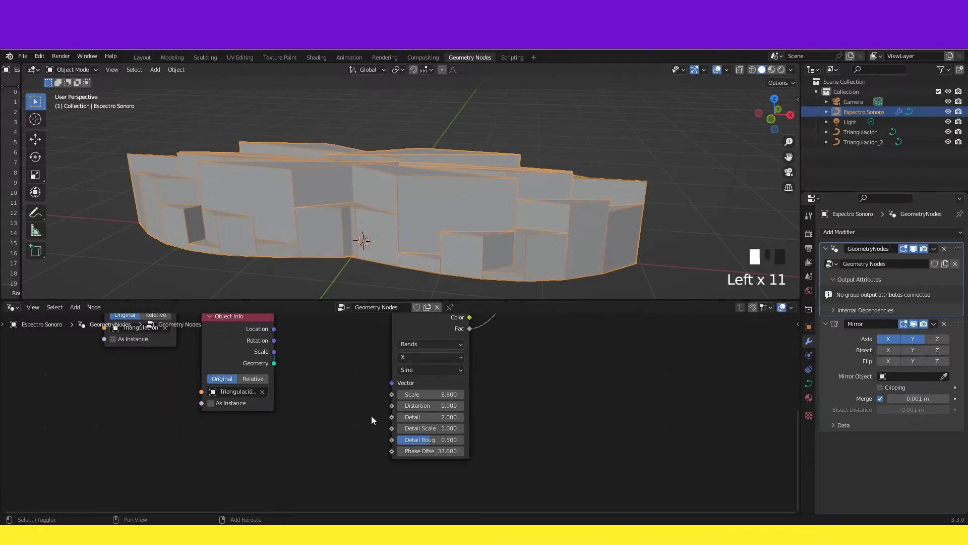
# Add a Scene Time node and connect its Frame output to the Wave Texture's Phase Offset
pyautogui.hotkey('shift', 'a')
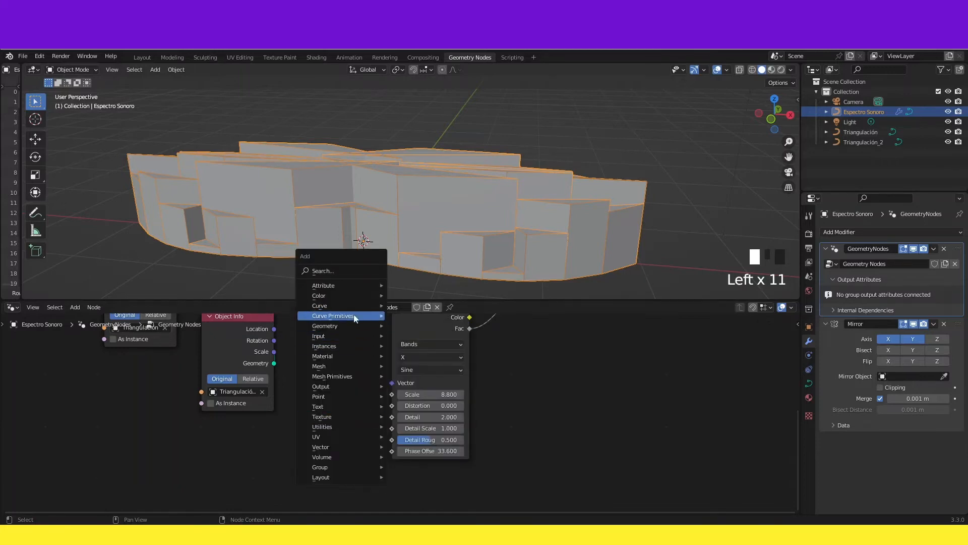
pyautogui.moveTo(325, 338)
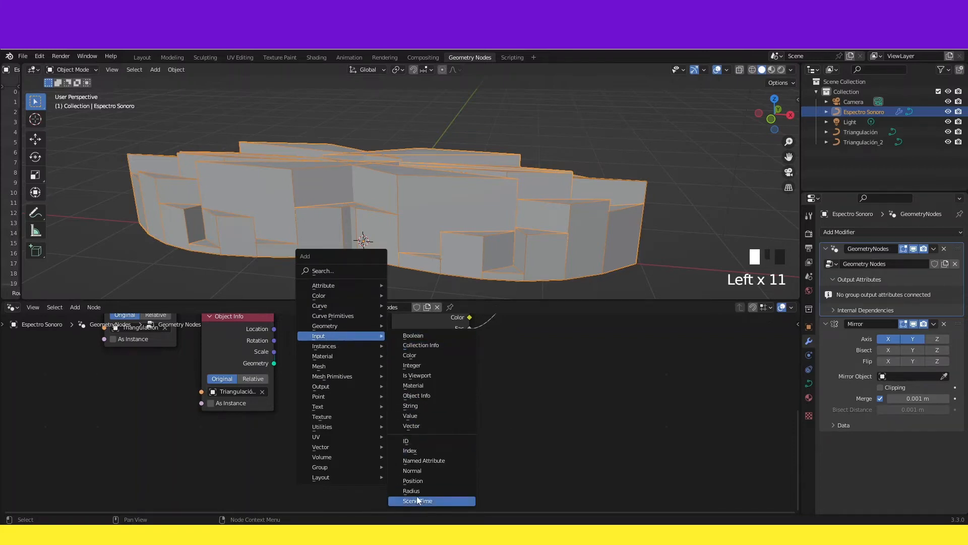
pyautogui.moveTo(379, 337)
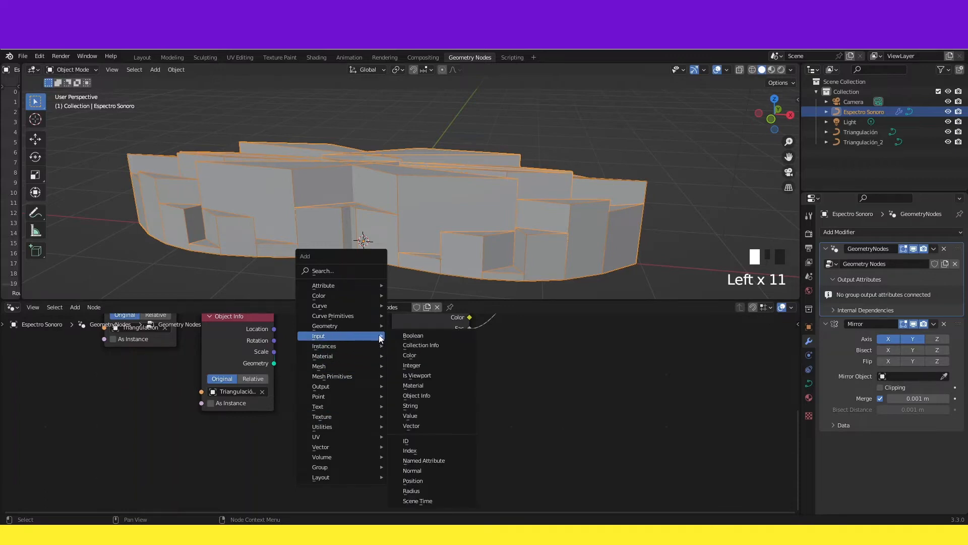
pyautogui.click(409, 501)
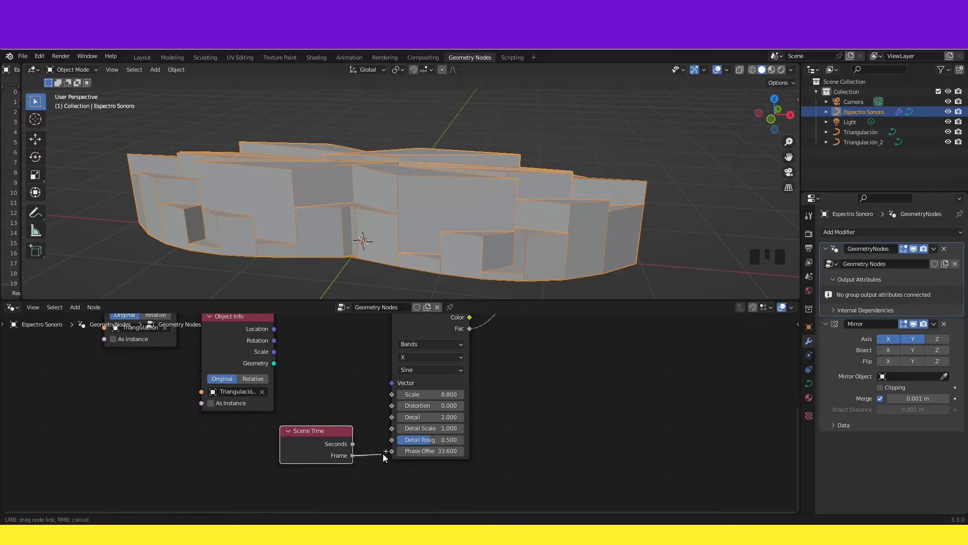
pyautogui.moveTo(383, 453); pyautogui.dragTo(388, 452)
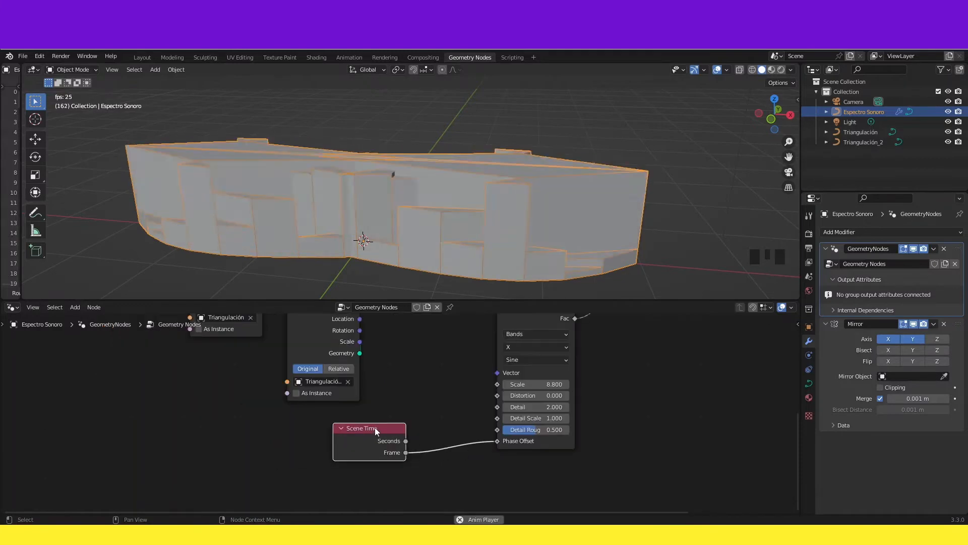
# Move the Scene Time node farther from the Wave Texture and insert a Math node on the link between Frame and Phase Offset
pyautogui.moveTo(368, 430); pyautogui.dragTo(310, 429)
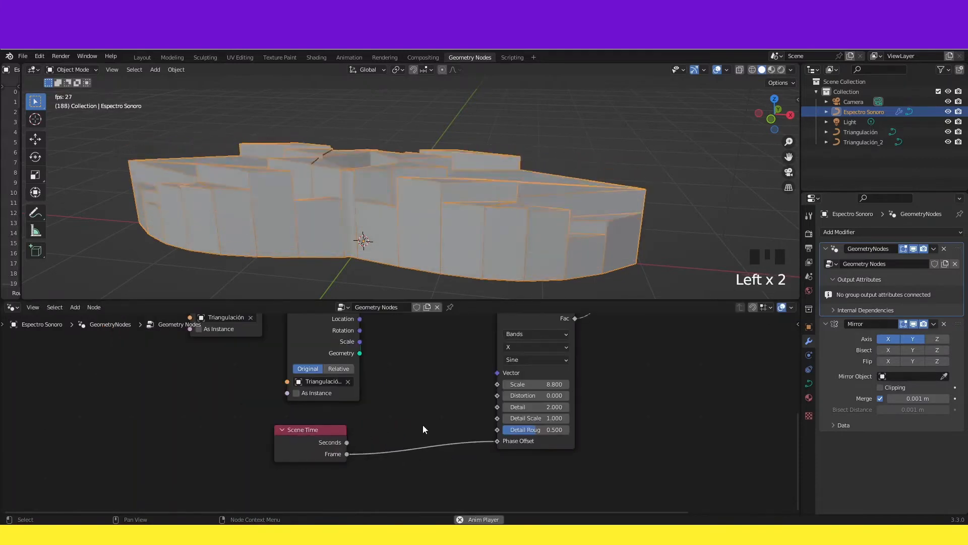
pyautogui.hotkey('shift', 'a')
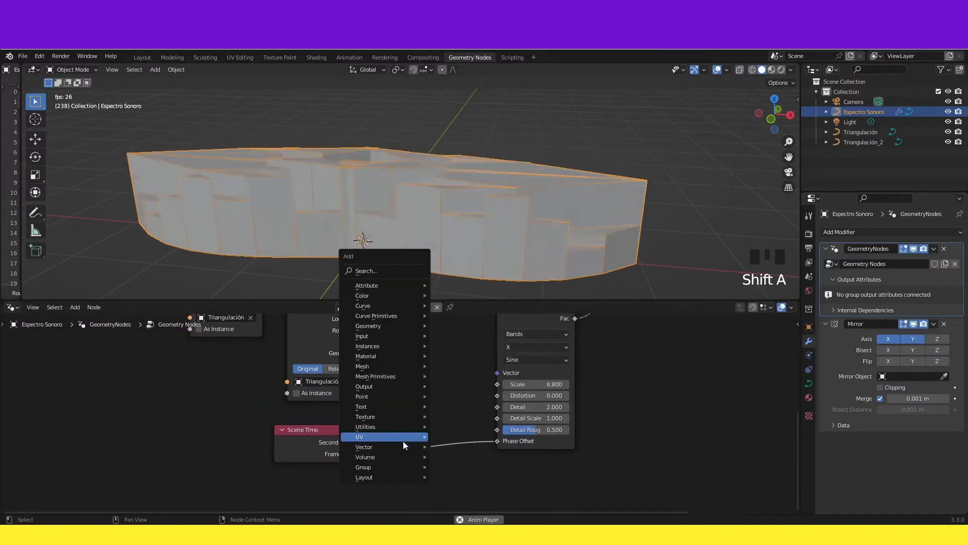
pyautogui.moveTo(403, 454)
pyautogui.moveTo(412, 429)
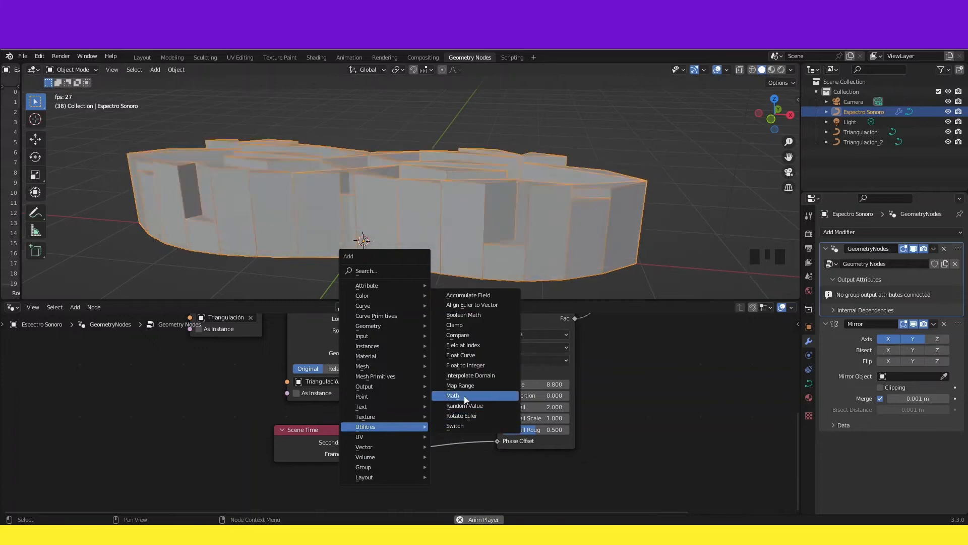
pyautogui.click(464, 396)
pyautogui.click(392, 421)
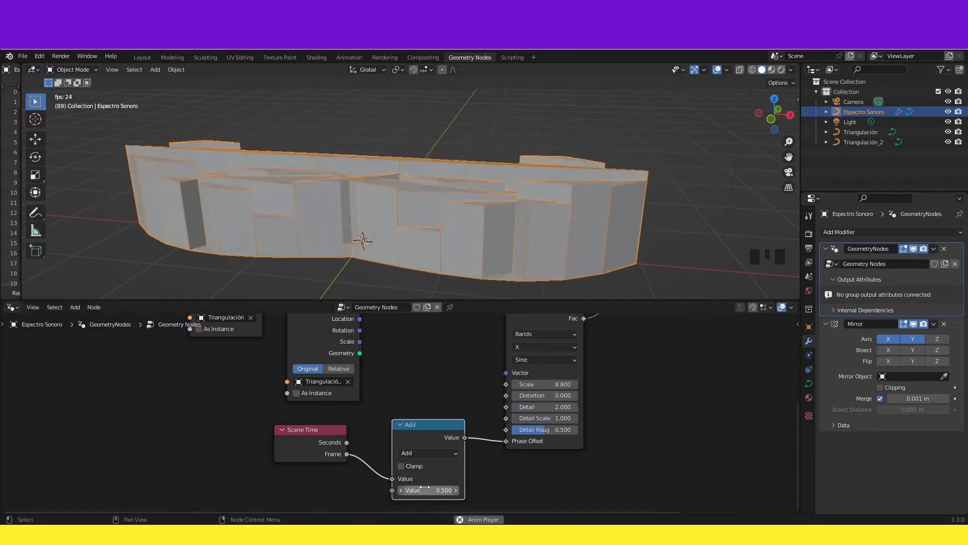
# Change the Math node's operation to Multiply and set its second value to 0.2
pyautogui.moveTo(432, 489); pyautogui.dragTo(423, 487)
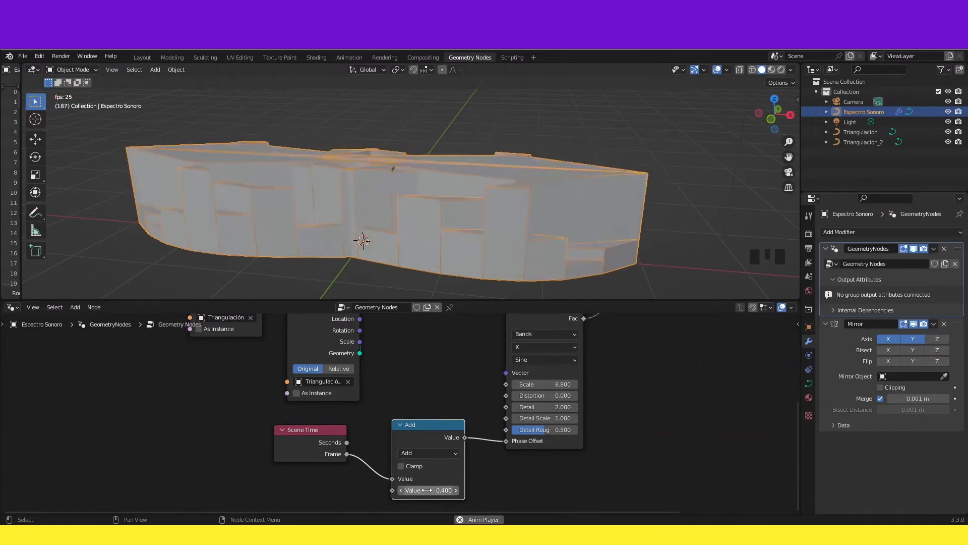
pyautogui.click(401, 491)
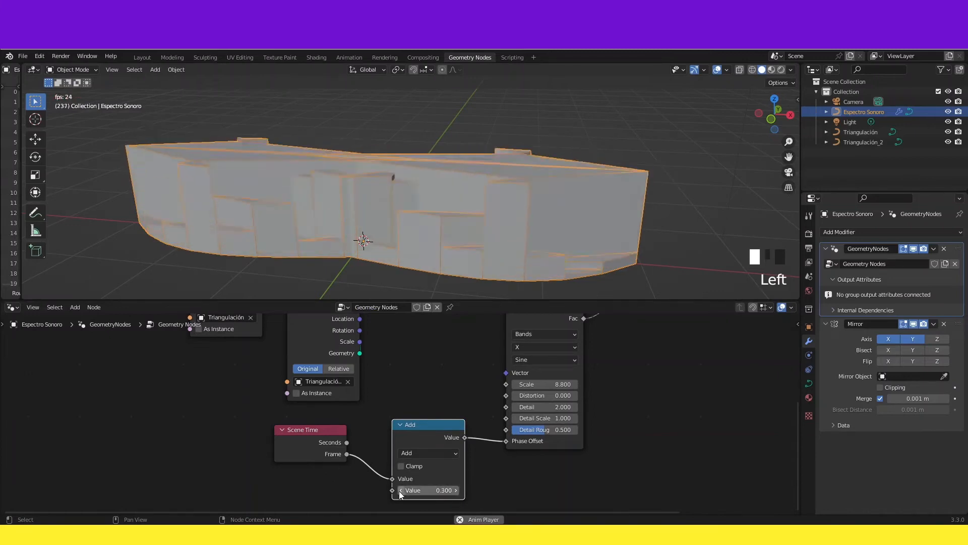
pyautogui.click(431, 454)
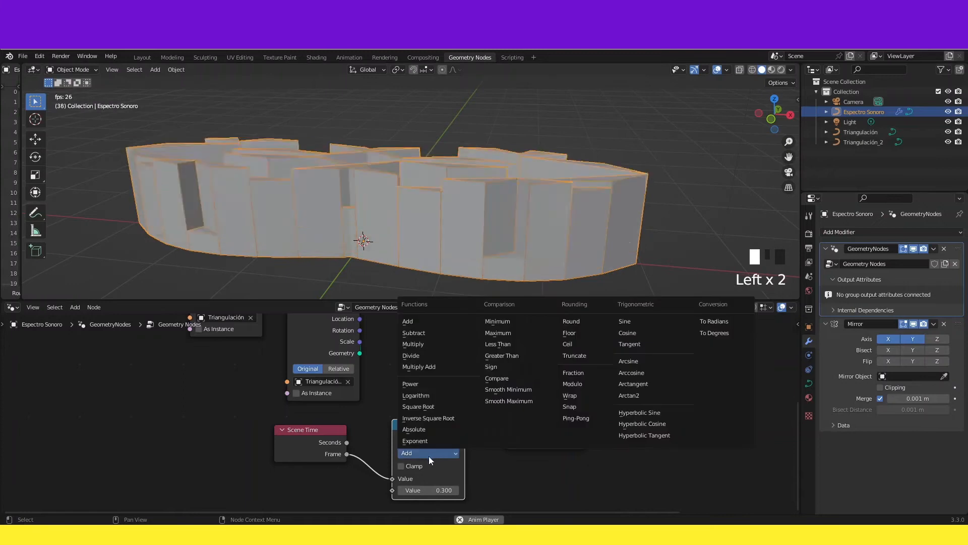
pyautogui.click(440, 344)
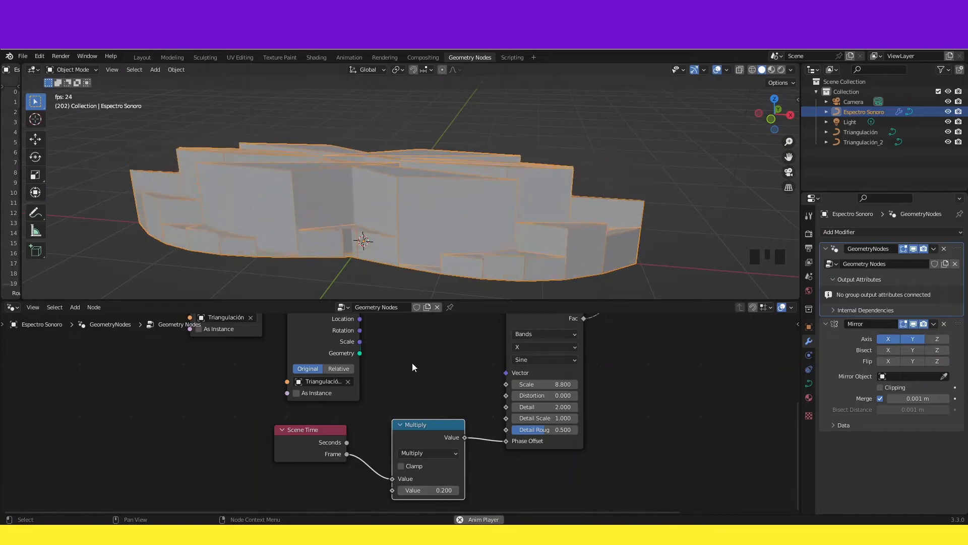
pyautogui.moveTo(407, 368); pyautogui.dragTo(401, 391, button='middle')
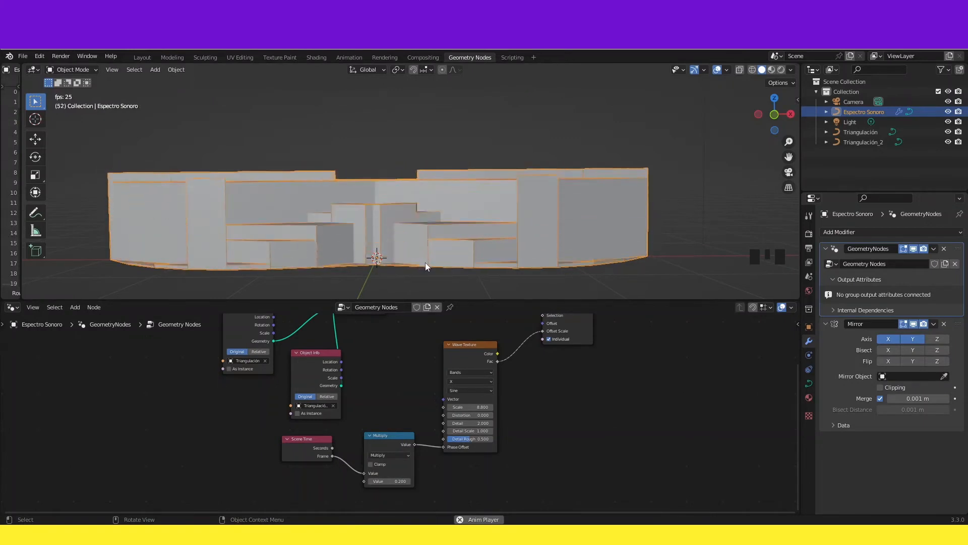
# In the Shading workspace, create a new material for the Espectro Sonoro object and set its Base Color to pinkish red
pyautogui.click(321, 58)
pyautogui.moveTo(524, 243); pyautogui.dragTo(519, 232, button='middle')
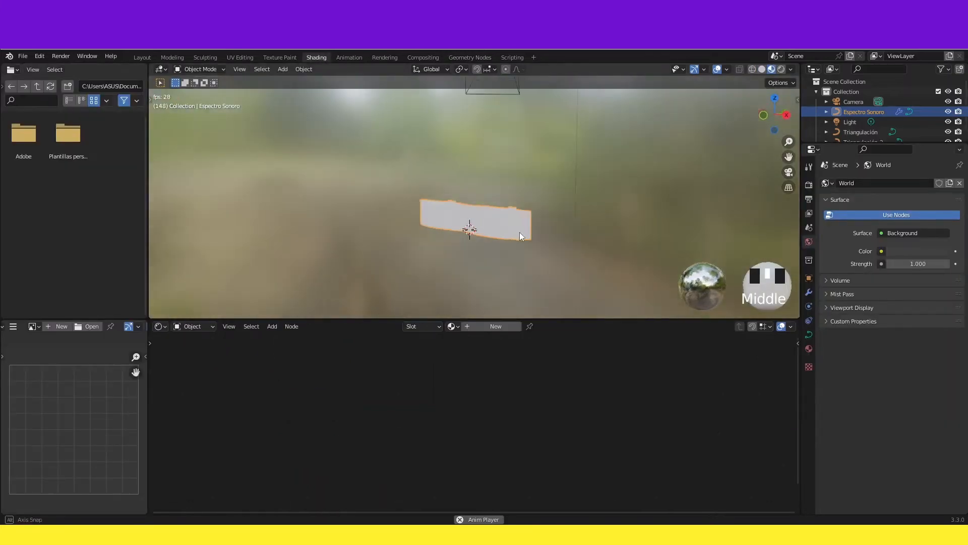
pyautogui.keyDown('shift'); pyautogui.moveTo(461, 244); pyautogui.dragTo(398, 263, button='middle'); pyautogui.keyUp('shift')
pyautogui.keyDown('ctrl'); pyautogui.moveTo(438, 260); pyautogui.dragTo(522, 200, button='middle'); pyautogui.keyUp('ctrl')
pyautogui.keyDown('shift'); pyautogui.moveTo(448, 238); pyautogui.dragTo(485, 189, button='middle'); pyautogui.keyUp('shift')
pyautogui.keyDown('ctrl'); pyautogui.moveTo(469, 250); pyautogui.dragTo(434, 322, button='middle'); pyautogui.keyUp('ctrl')
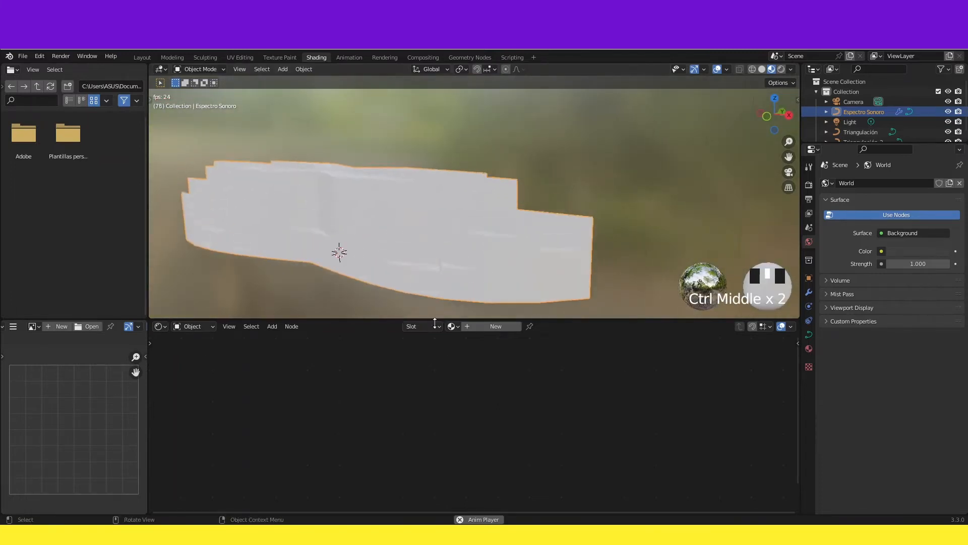
pyautogui.click(472, 326)
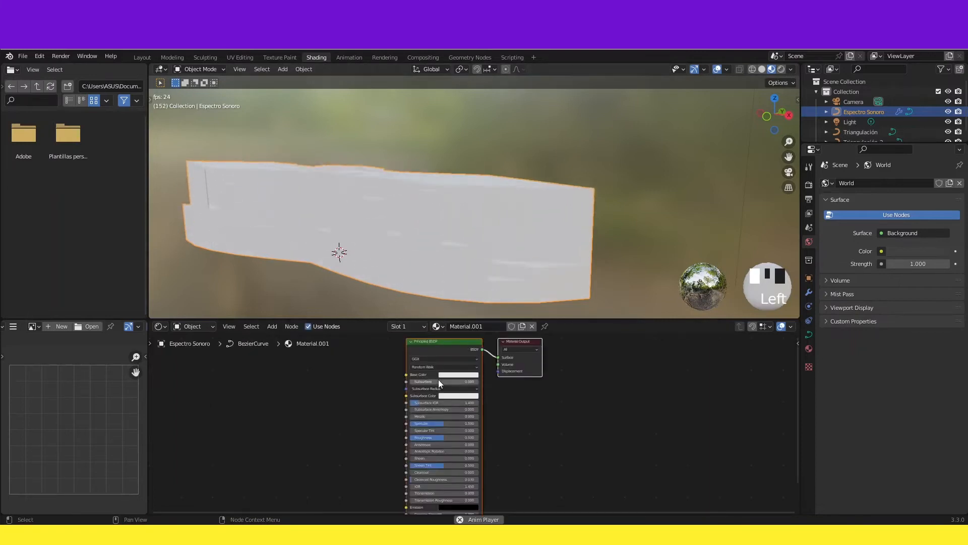
pyautogui.click(449, 378)
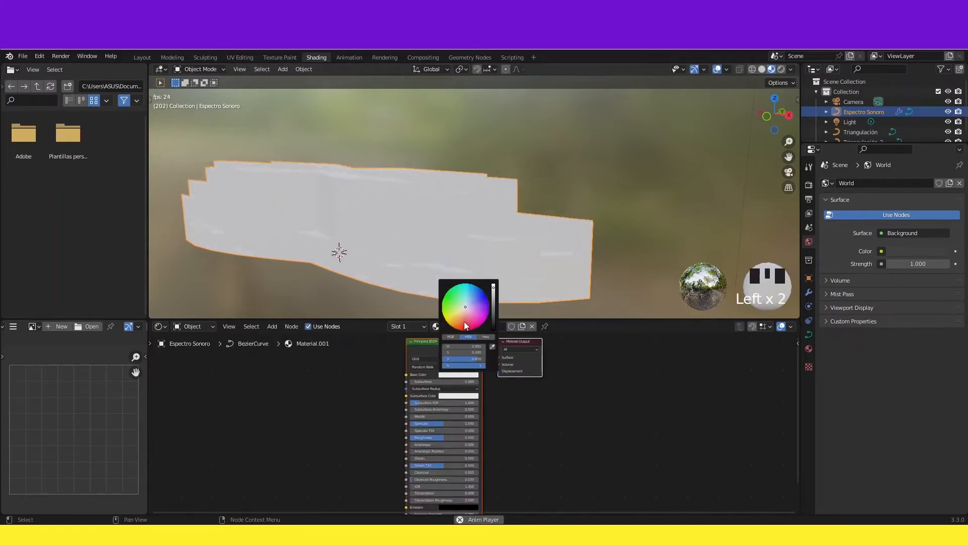
pyautogui.click(469, 329)
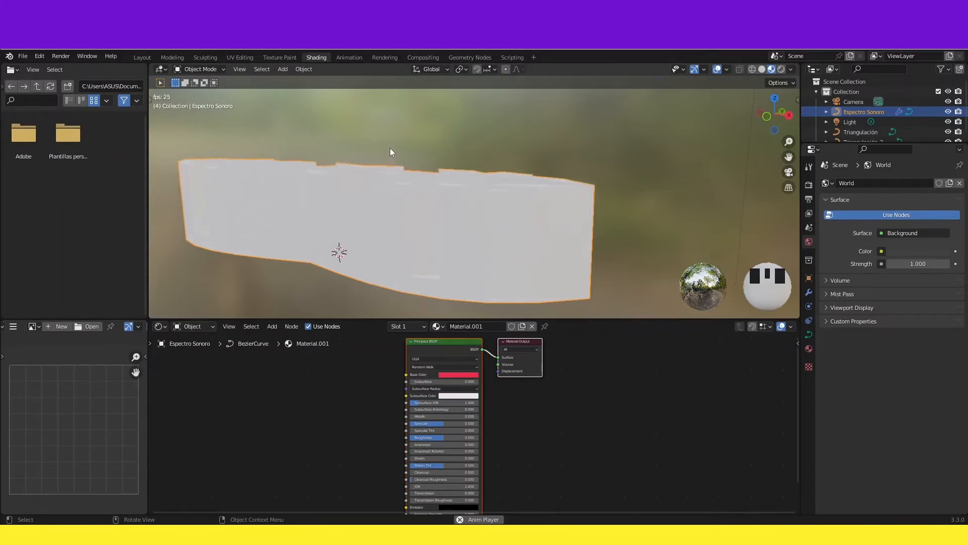
# In the Geometry Nodes workspace, move Group Output farther away and insert a Set Material node between Extrude Mesh and Group Output
pyautogui.click(469, 57)
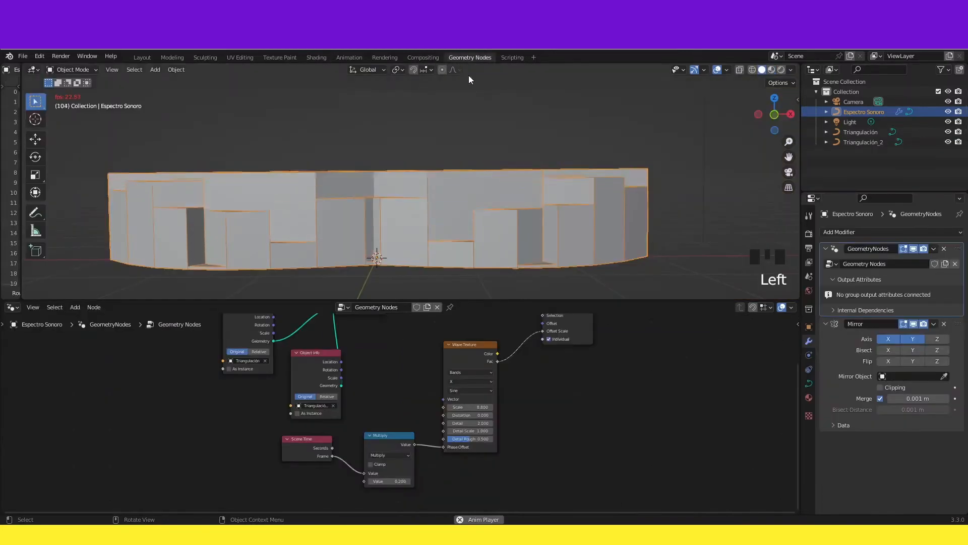
pyautogui.moveTo(576, 359); pyautogui.dragTo(413, 392, button='middle')
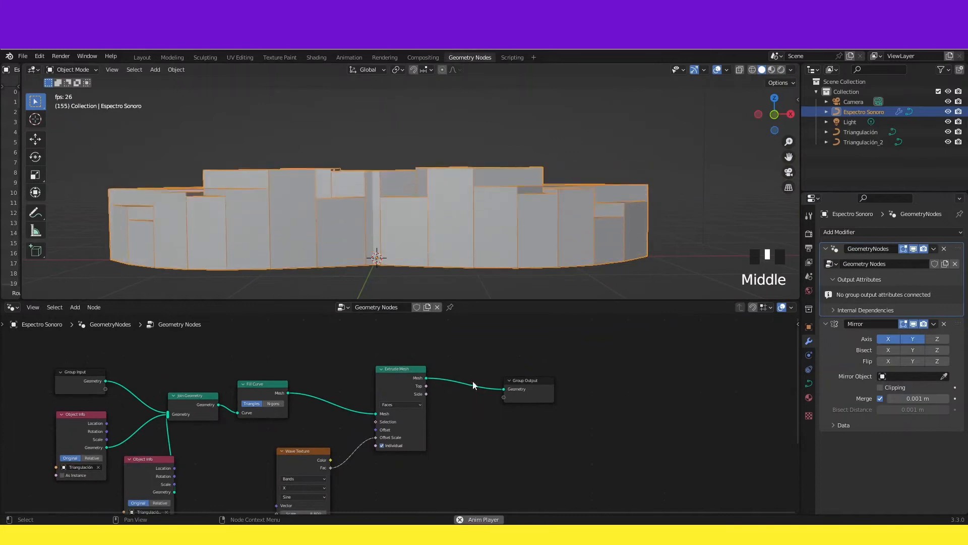
pyautogui.moveTo(524, 381); pyautogui.dragTo(603, 379)
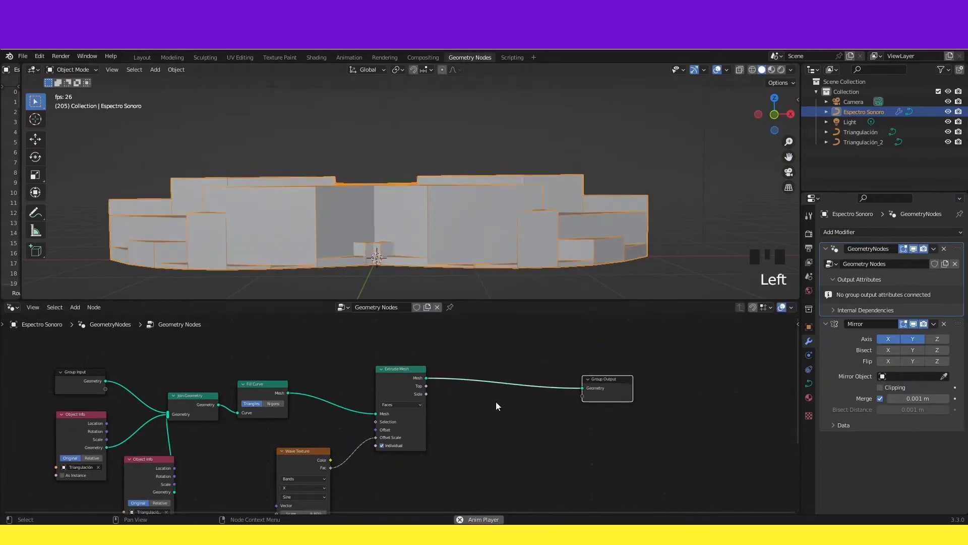
pyautogui.moveTo(466, 408)
pyautogui.mouseDown(button='middle')
pyautogui.moveTo(413, 438)
pyautogui.moveTo(397, 435)
pyautogui.moveTo(407, 446)
pyautogui.moveTo(432, 404)
pyautogui.moveTo(456, 391)
pyautogui.mouseUp(button='middle')
pyautogui.click(429, 439)
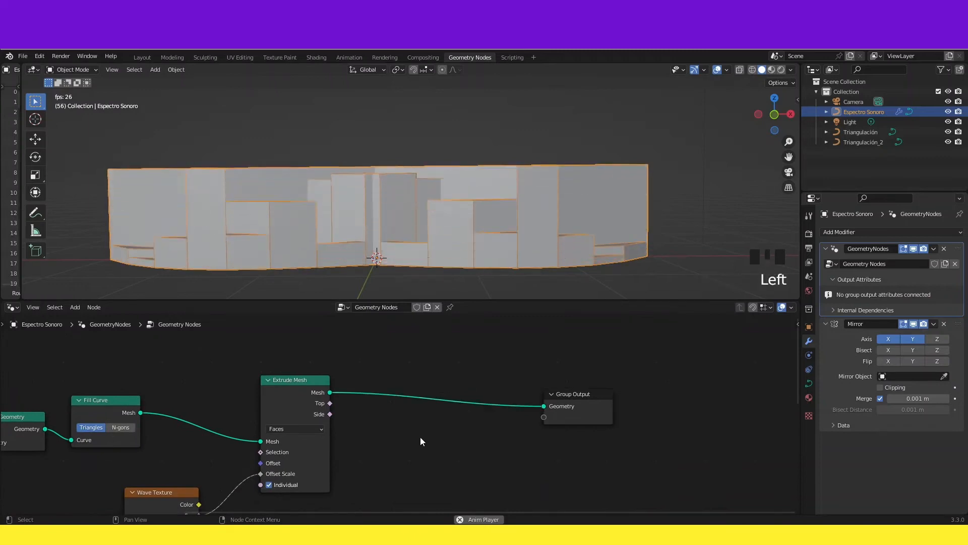
pyautogui.hotkey('shift', 'a')
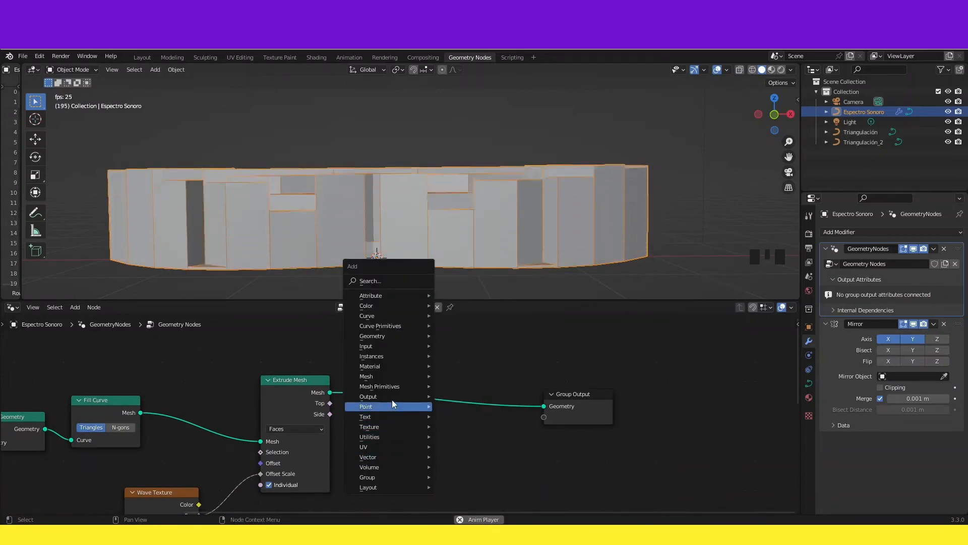
pyautogui.moveTo(386, 367)
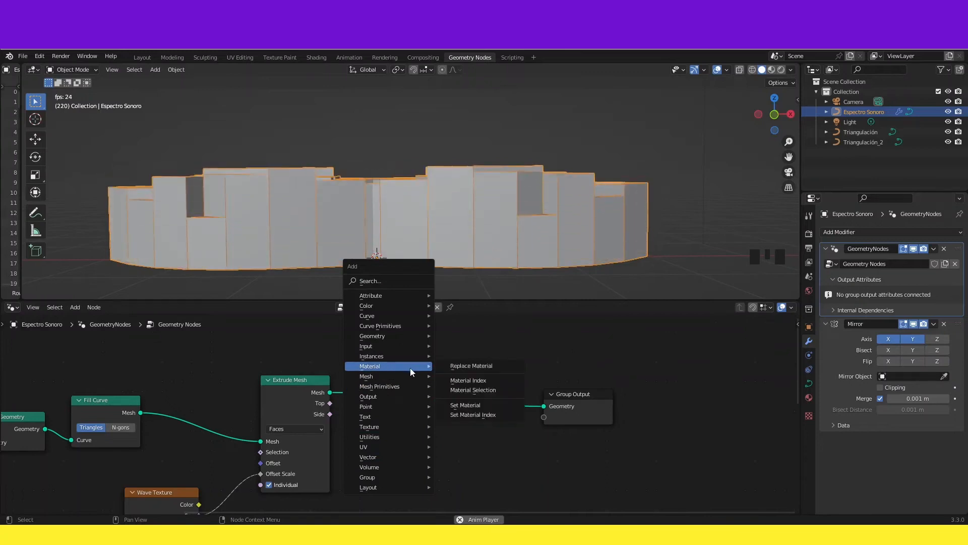
pyautogui.click(483, 410)
pyautogui.click(437, 389)
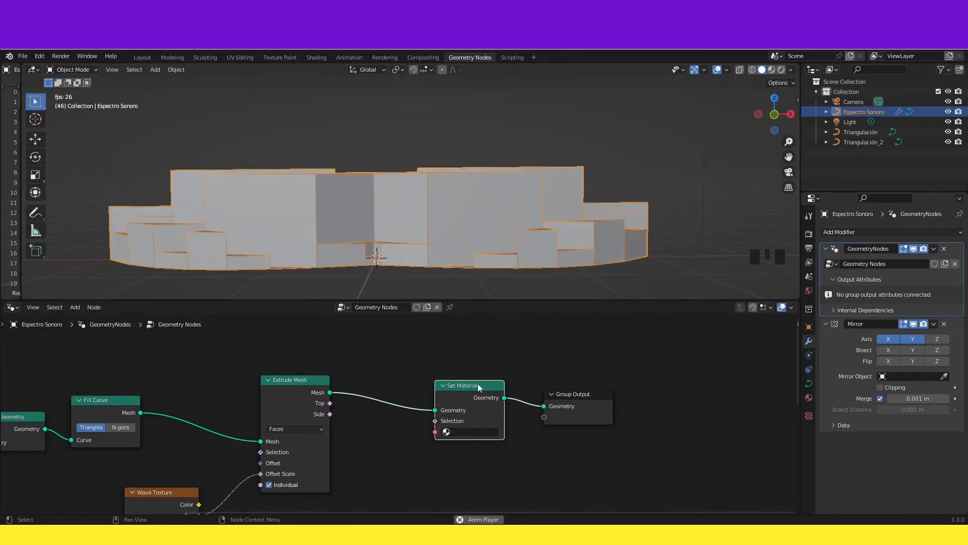
# Assign Material.001 in the Set Material node and shift the node slightly toward Extrude Mesh
pyautogui.click(469, 431)
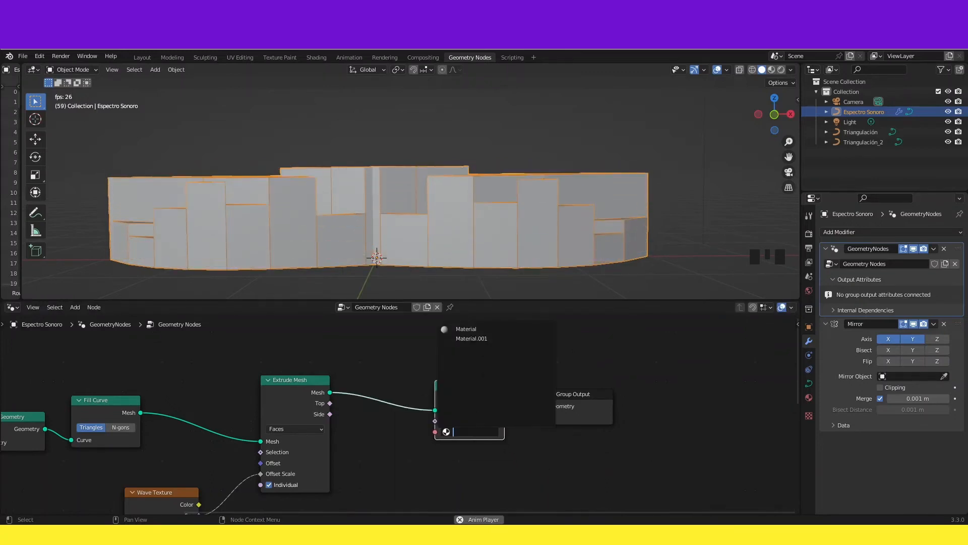
pyautogui.click(471, 339)
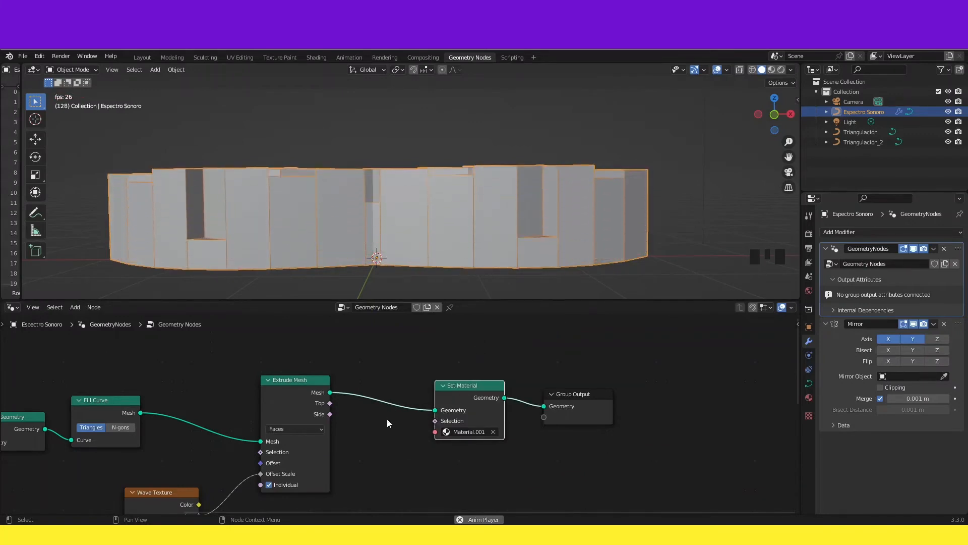
pyautogui.moveTo(370, 424); pyautogui.dragTo(359, 404, button='middle')
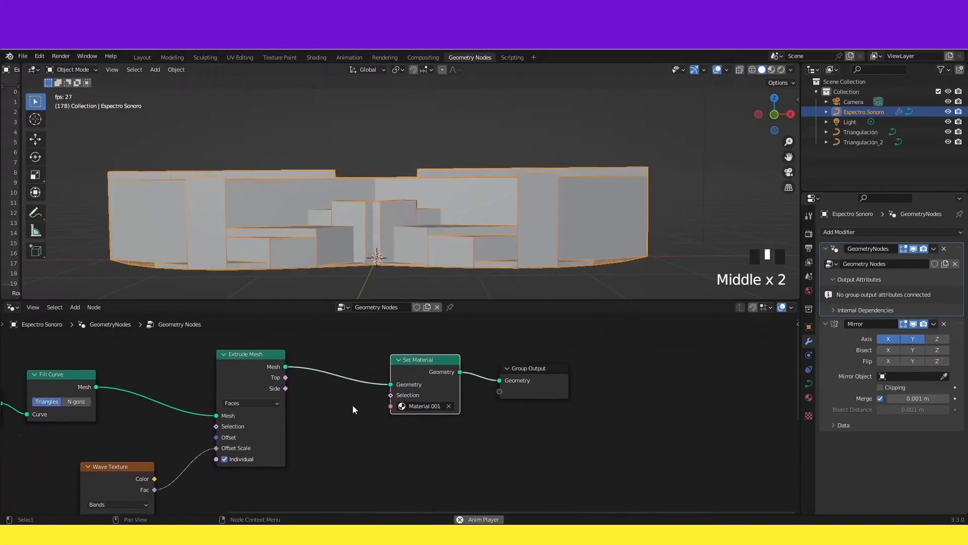
pyautogui.click(411, 362)
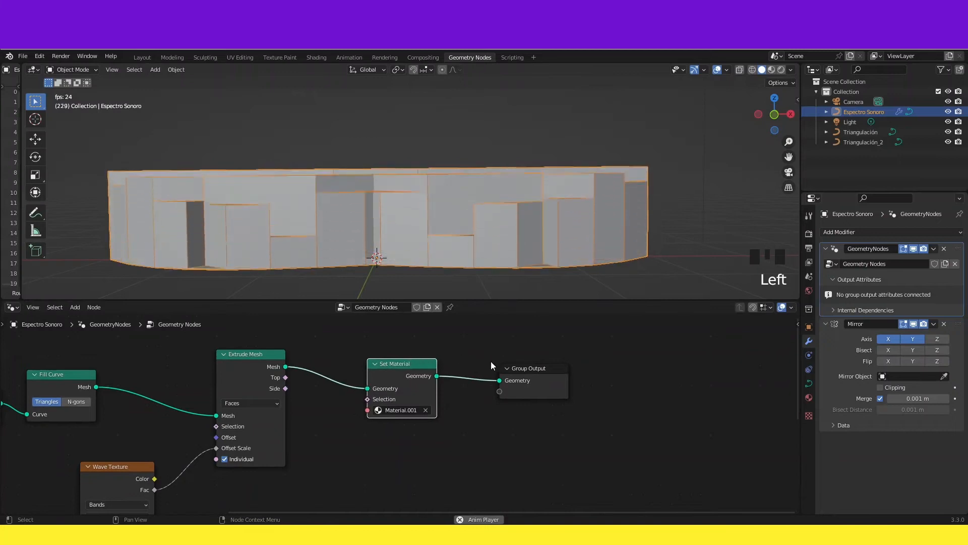
pyautogui.moveTo(547, 263)
pyautogui.mouseDown(button='middle')
pyautogui.moveTo(540, 273)
pyautogui.moveTo(549, 280)
pyautogui.mouseUp(button='middle')
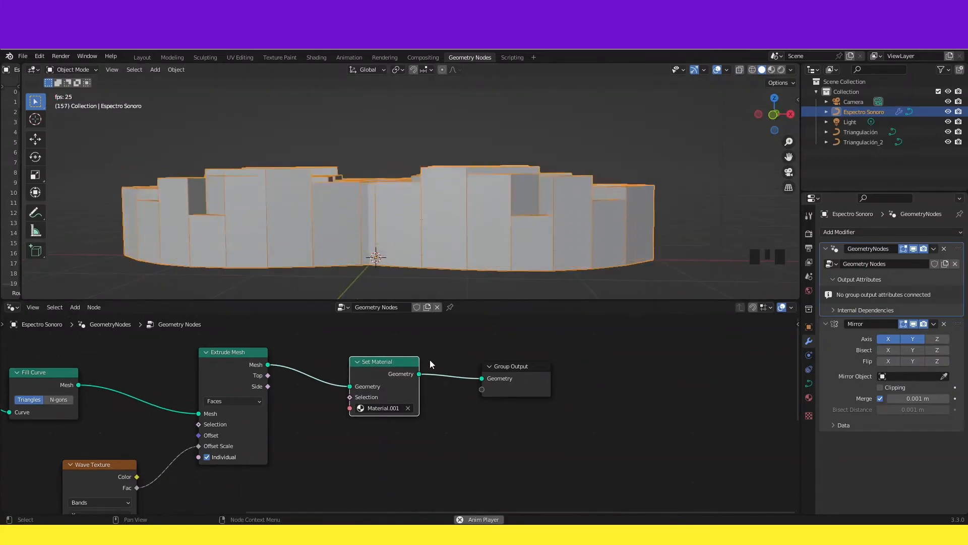
# Return to the Shading workspace, unlink the material from Espectro Sonoro's Slot 1 and assign Material.001 to it again
pyautogui.click(316, 57)
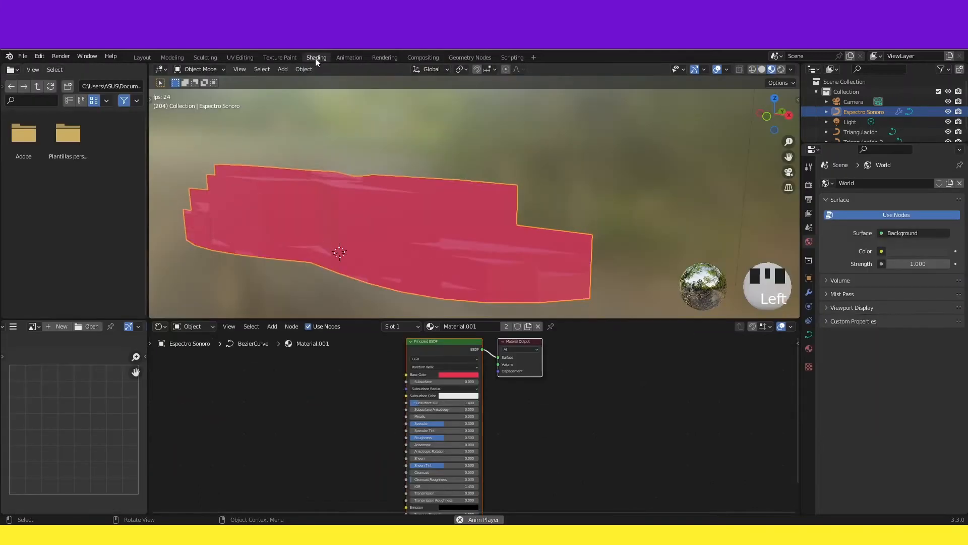
pyautogui.moveTo(419, 213)
pyautogui.keyDown('shift'); pyautogui.mouseDown(button='middle')
pyautogui.moveTo(446, 198)
pyautogui.moveTo(417, 209)
pyautogui.mouseUp(button='middle'); pyautogui.keyUp('shift')
pyautogui.click(538, 326)
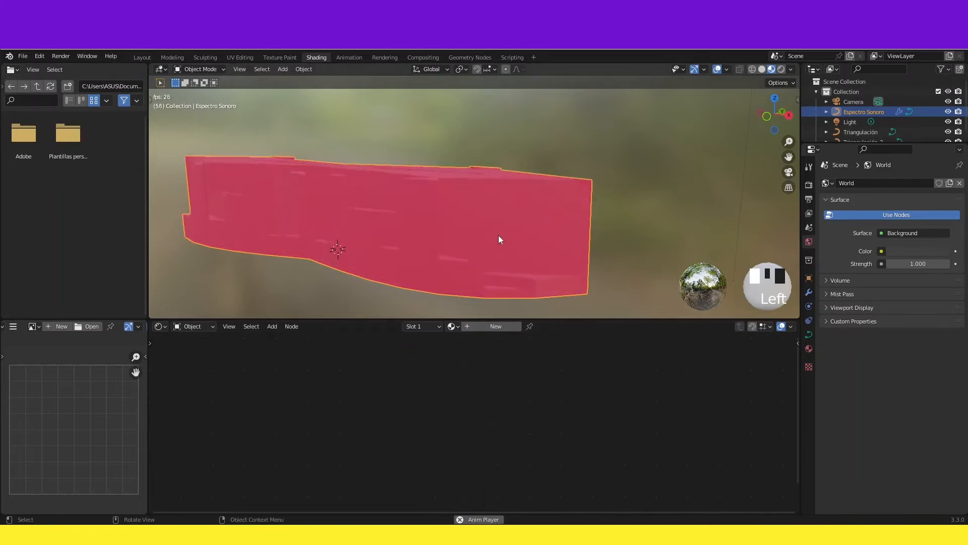
pyautogui.keyDown('shift'); pyautogui.moveTo(502, 238); pyautogui.dragTo(538, 229, button='middle'); pyautogui.keyUp('shift')
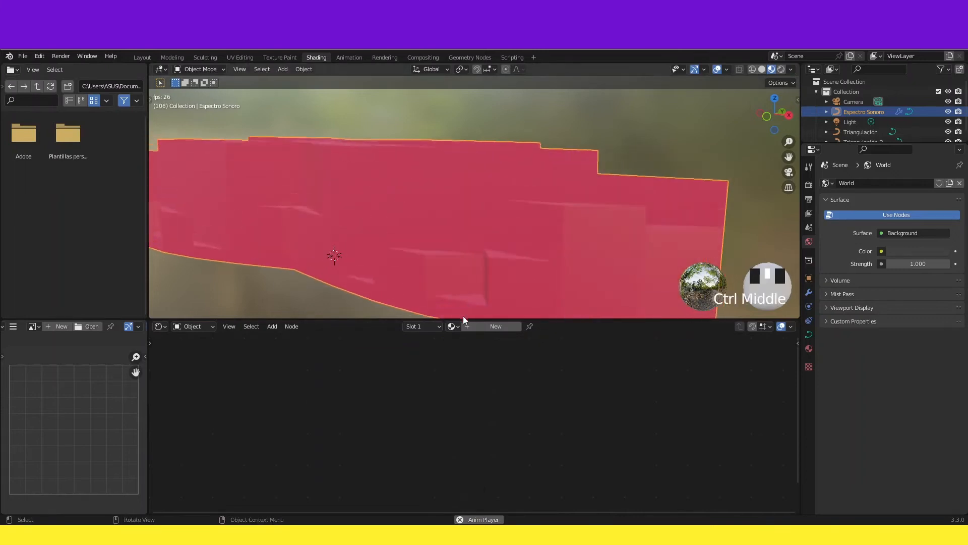
pyautogui.click(454, 326)
pyautogui.click(460, 351)
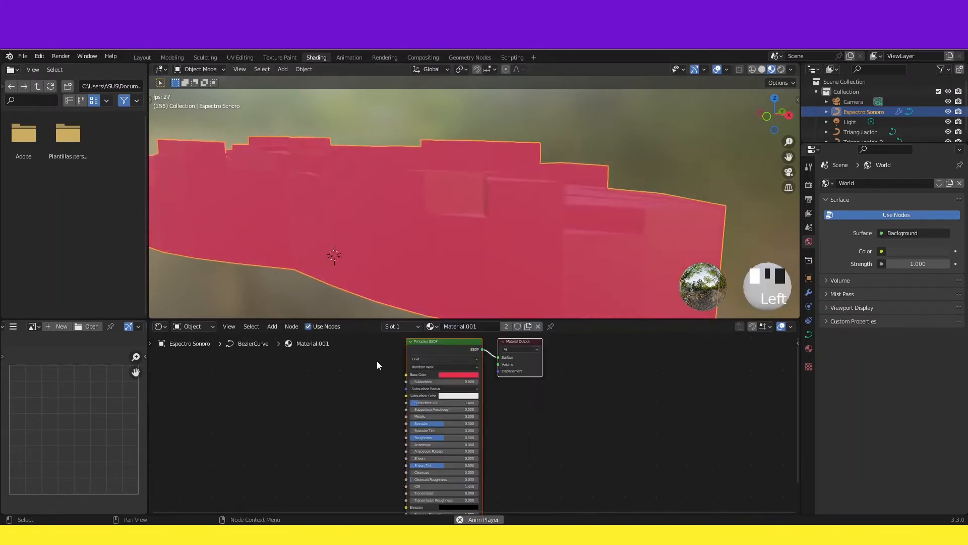
# Add a MixRGB node in the empty space before the Principled BSDF in Material.001
pyautogui.moveTo(334, 391); pyautogui.dragTo(329, 421, button='middle')
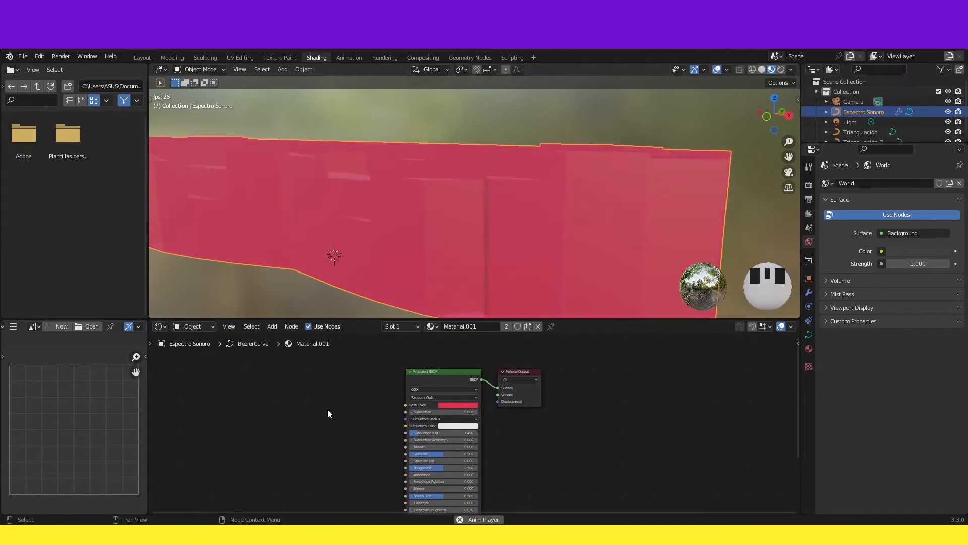
pyautogui.moveTo(328, 415); pyautogui.dragTo(409, 409, button='middle')
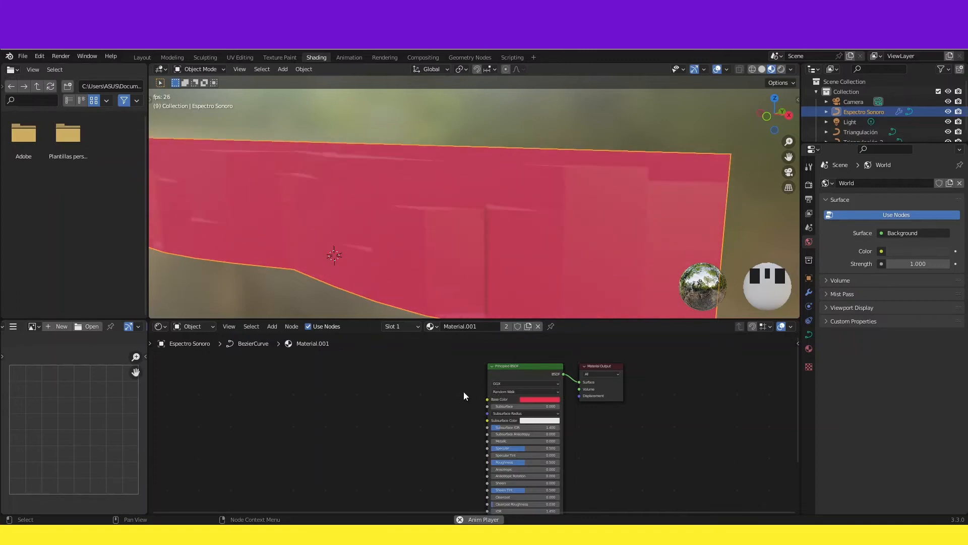
pyautogui.click(446, 389)
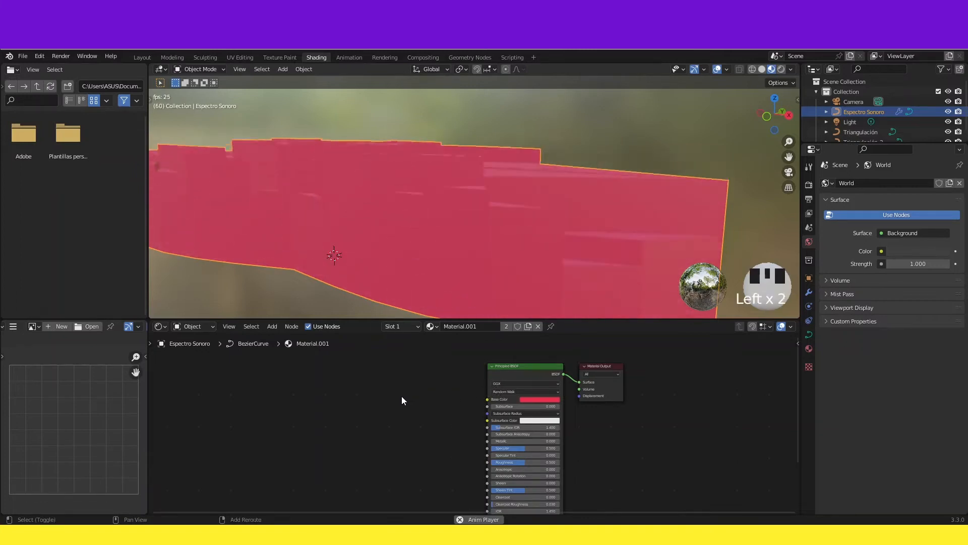
pyautogui.hotkey('shift', 'a')
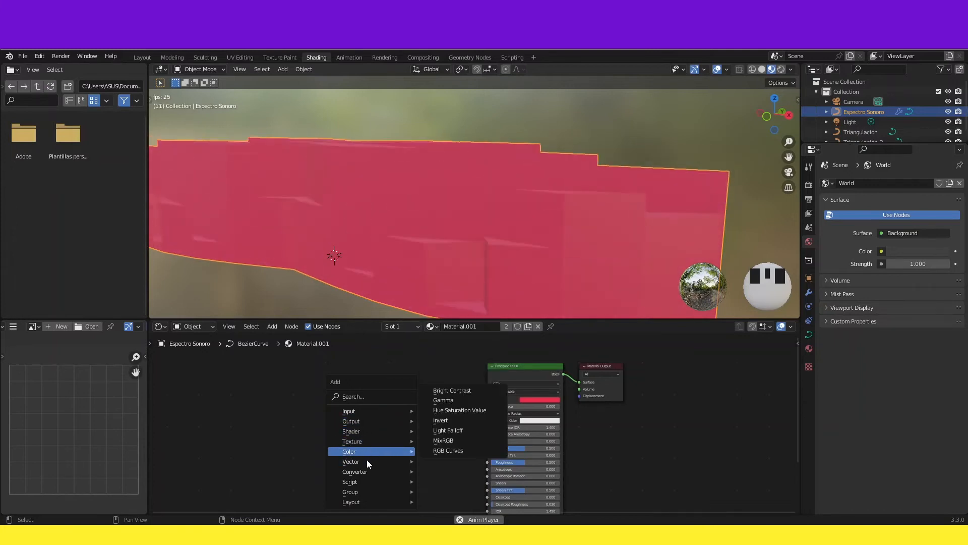
pyautogui.click(447, 440)
pyautogui.click(465, 422)
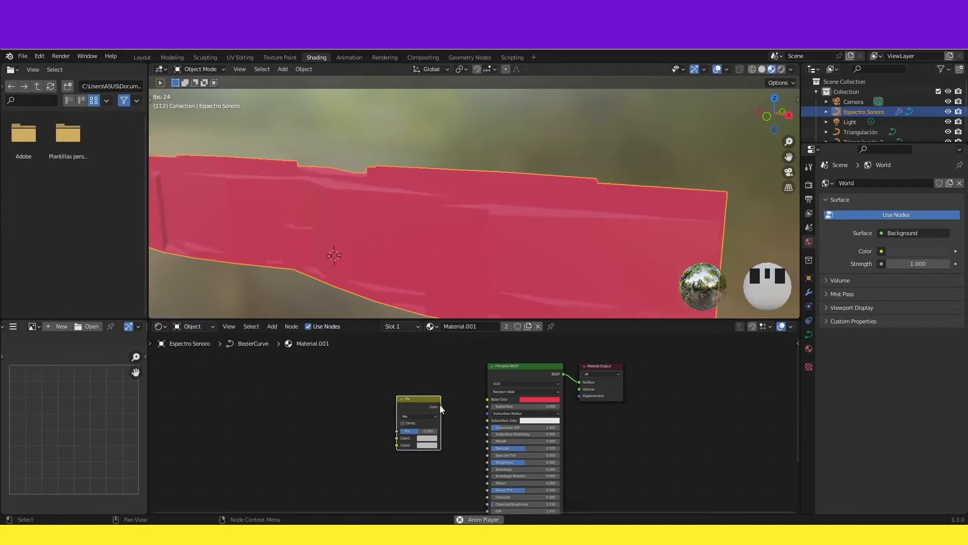
# Connect the Mix node's Color output to Principled BSDF's Base Color and add a Magic Texture node well before Mix
pyautogui.moveTo(486, 402); pyautogui.dragTo(487, 400)
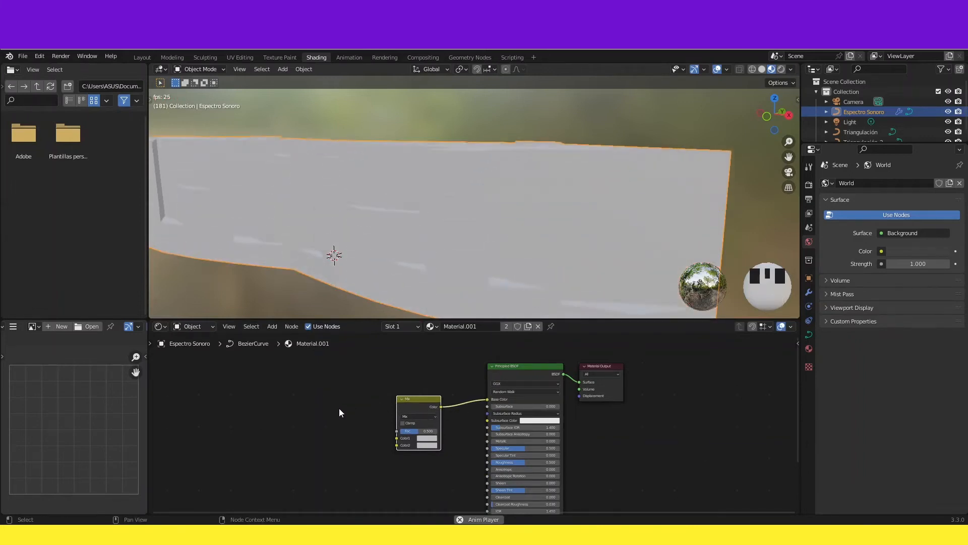
pyautogui.keyDown('shift'); pyautogui.moveTo(339, 410); pyautogui.dragTo(457, 423, button='middle'); pyautogui.keyUp('shift')
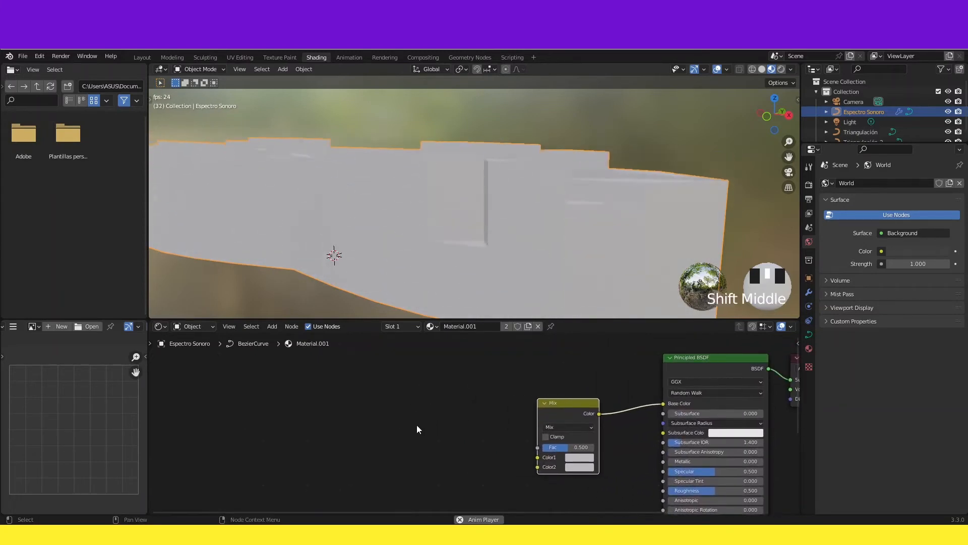
pyautogui.click(421, 422)
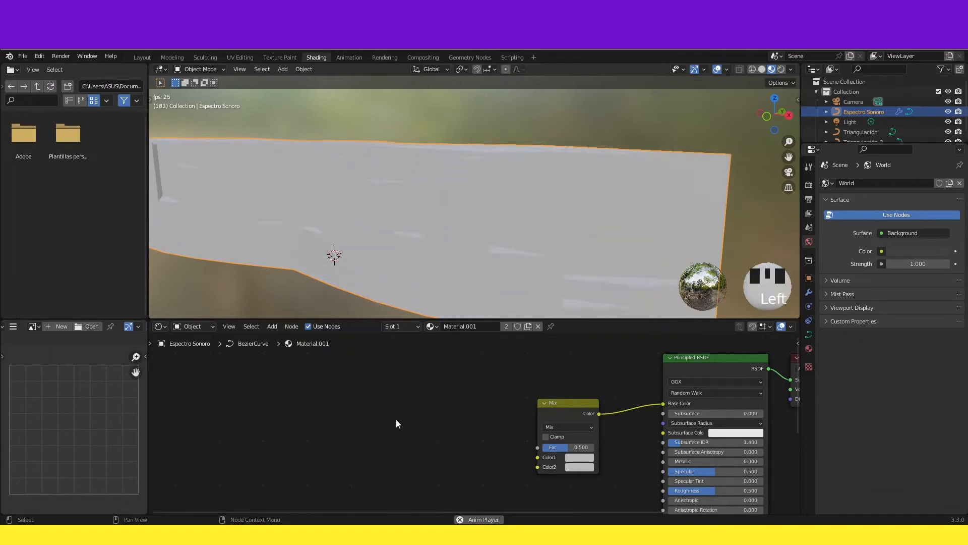
pyautogui.hotkey('shift', 'a')
pyautogui.moveTo(370, 410)
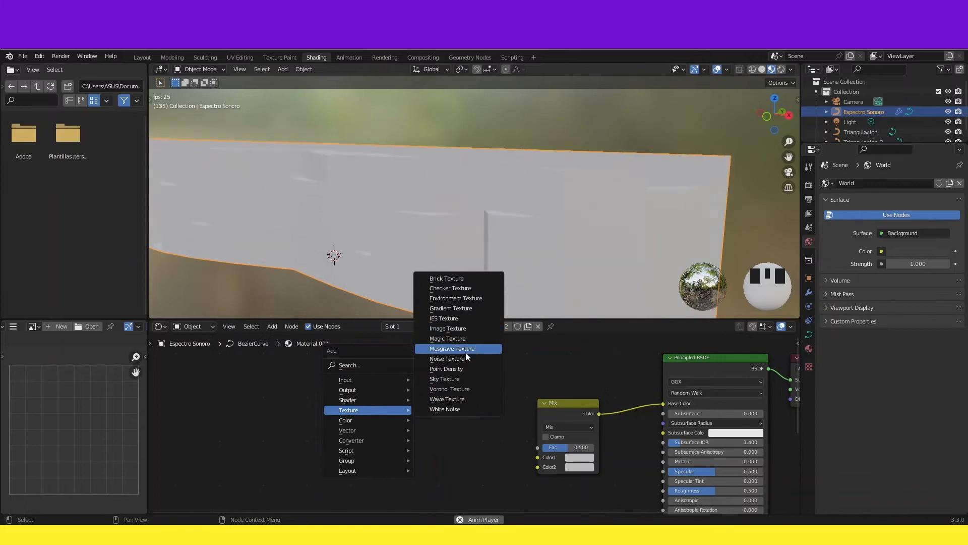
pyautogui.click(470, 337)
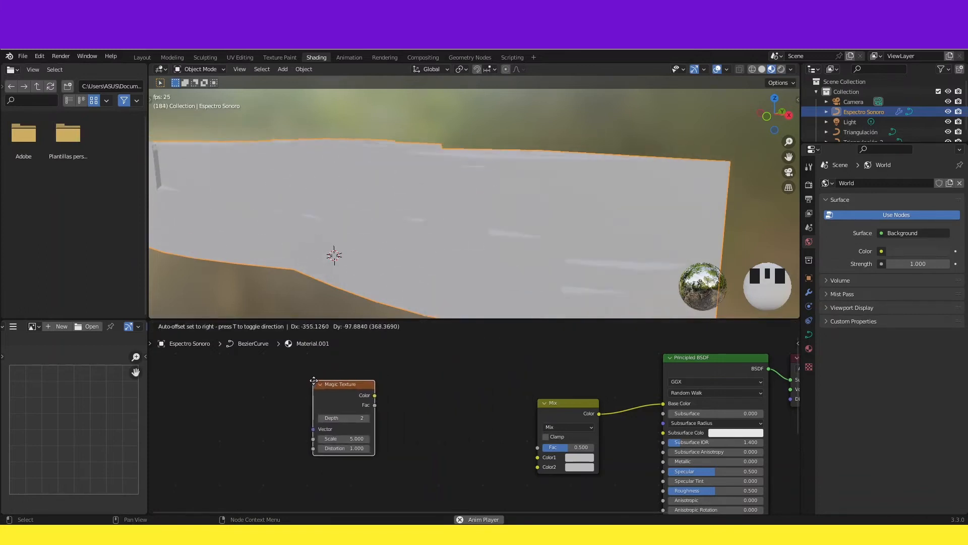
pyautogui.click(314, 380)
# Add a Gamma node between Magic Texture and Mix and connect its Color output to Mix's Color1
pyautogui.moveTo(413, 405); pyautogui.dragTo(379, 404, button='middle')
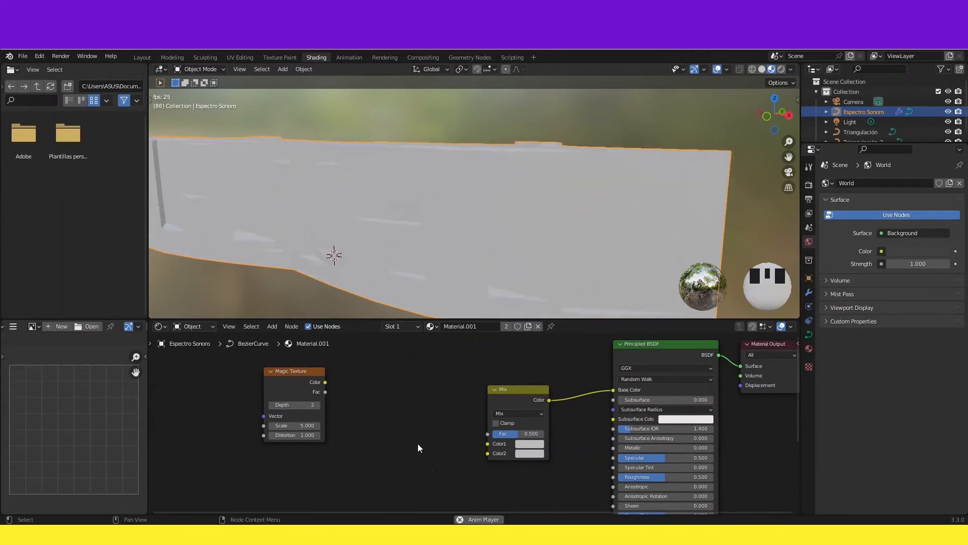
pyautogui.doubleClick(399, 430)
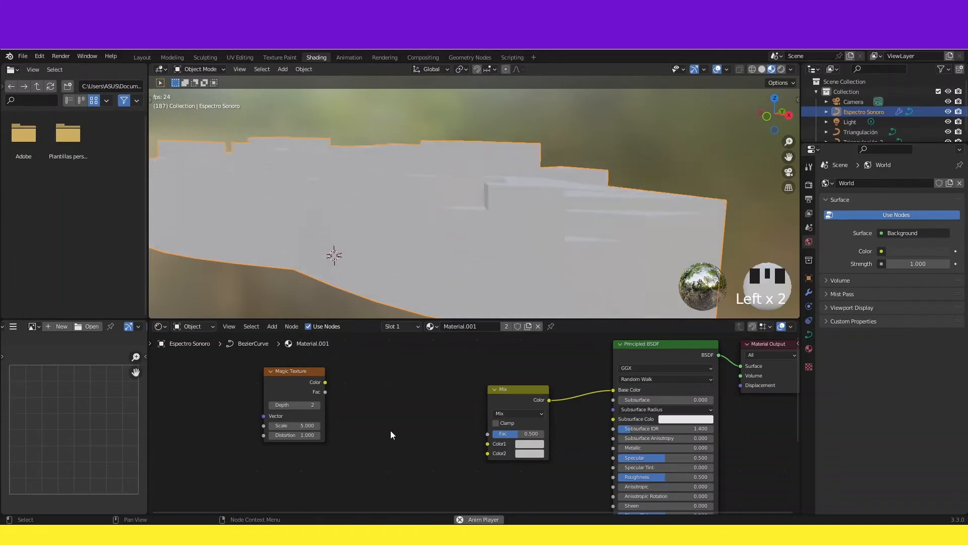
pyautogui.hotkey('shift', 'a')
pyautogui.moveTo(385, 432)
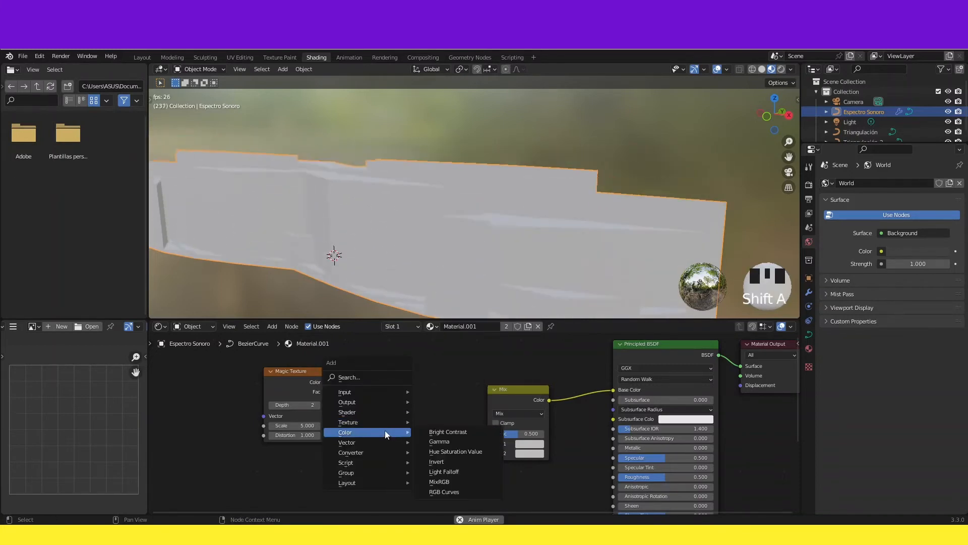
pyautogui.click(438, 441)
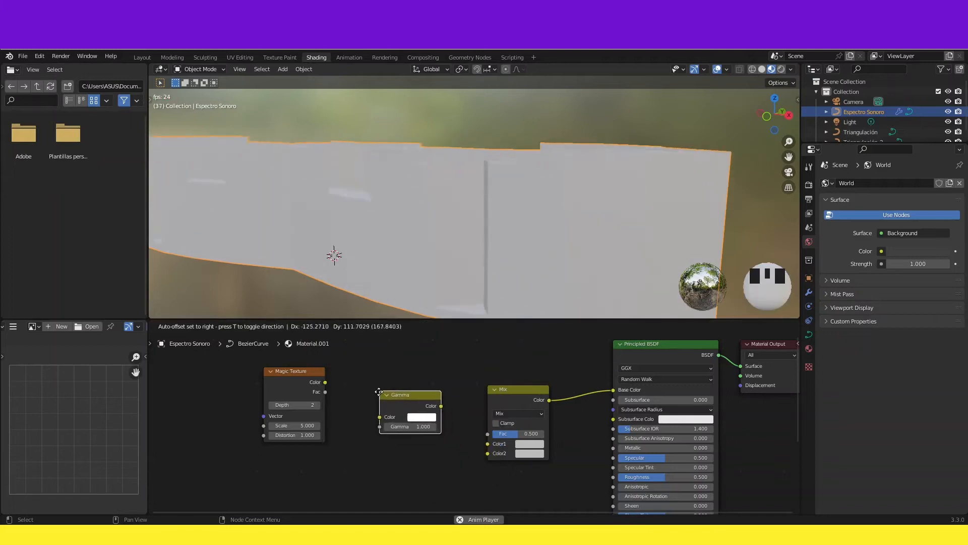
pyautogui.click(378, 392)
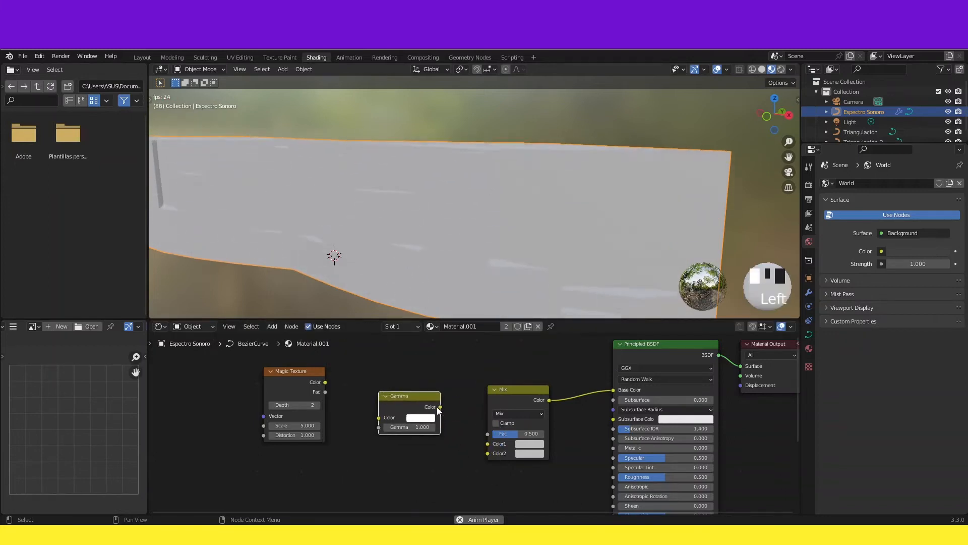
pyautogui.moveTo(471, 437); pyautogui.dragTo(486, 444)
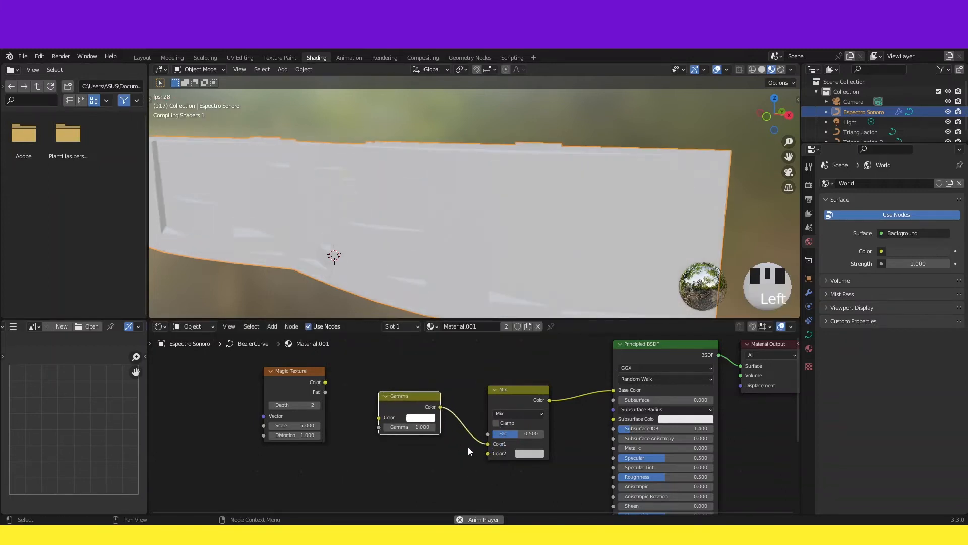
# Connect Magic Texture's Color output to the Gamma input of the Gamma node
pyautogui.click(324, 386)
pyautogui.moveTo(376, 421); pyautogui.dragTo(381, 421)
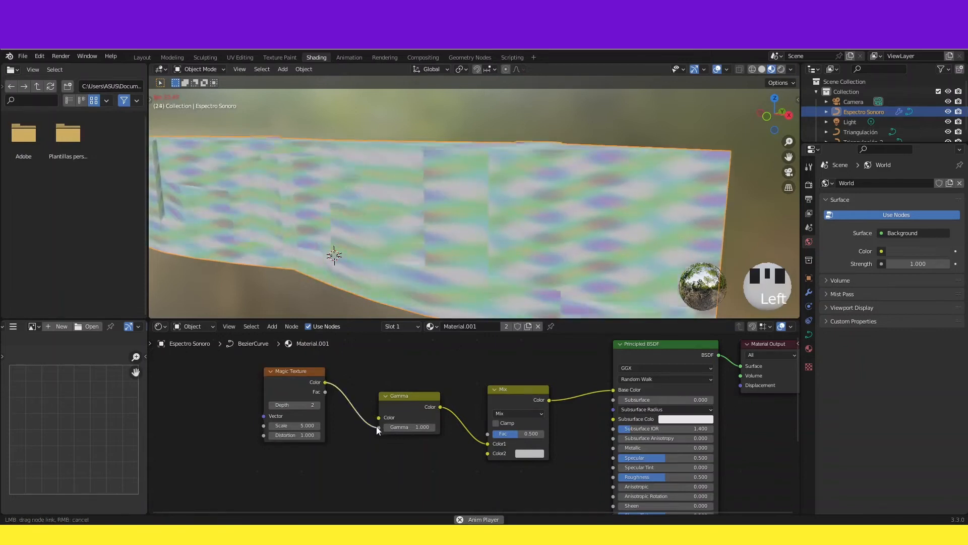
pyautogui.moveTo(379, 418); pyautogui.dragTo(380, 428)
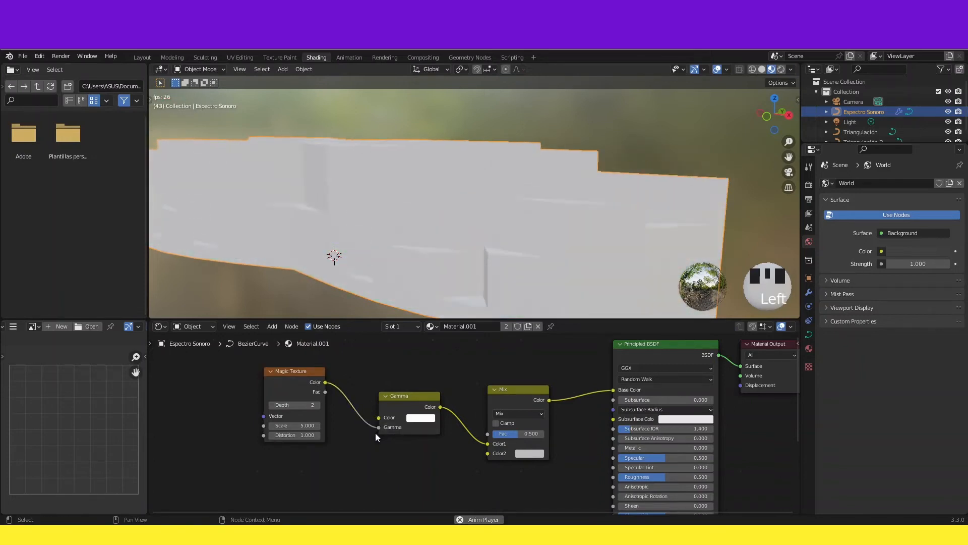
# Try red as the Gamma node's color and settle on a bright blue
pyautogui.click(421, 418)
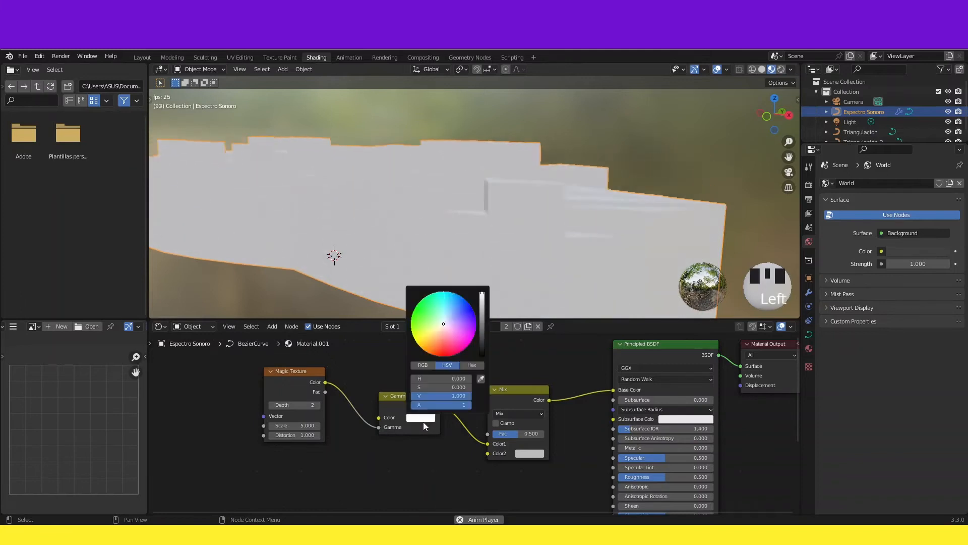
pyautogui.click(471, 311)
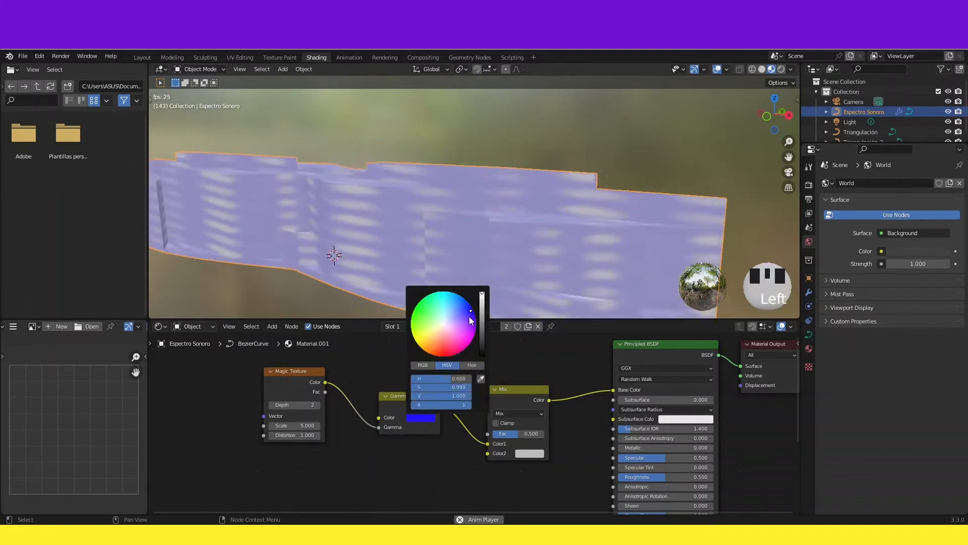
pyautogui.moveTo(471, 313)
pyautogui.mouseDown()
pyautogui.moveTo(468, 330)
pyautogui.moveTo(444, 350)
pyautogui.mouseUp()
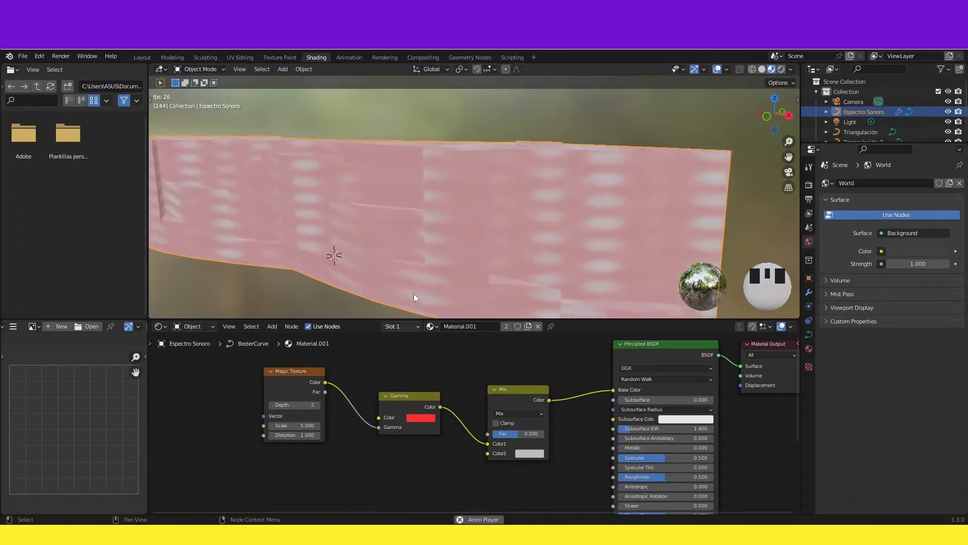
pyautogui.moveTo(415, 296); pyautogui.dragTo(494, 252, button='middle')
pyautogui.click(420, 418)
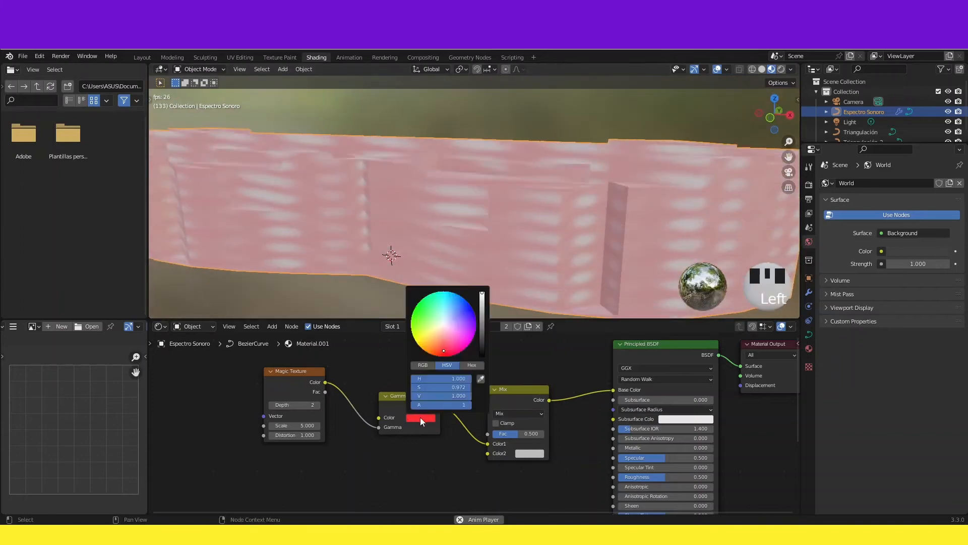
pyautogui.click(467, 306)
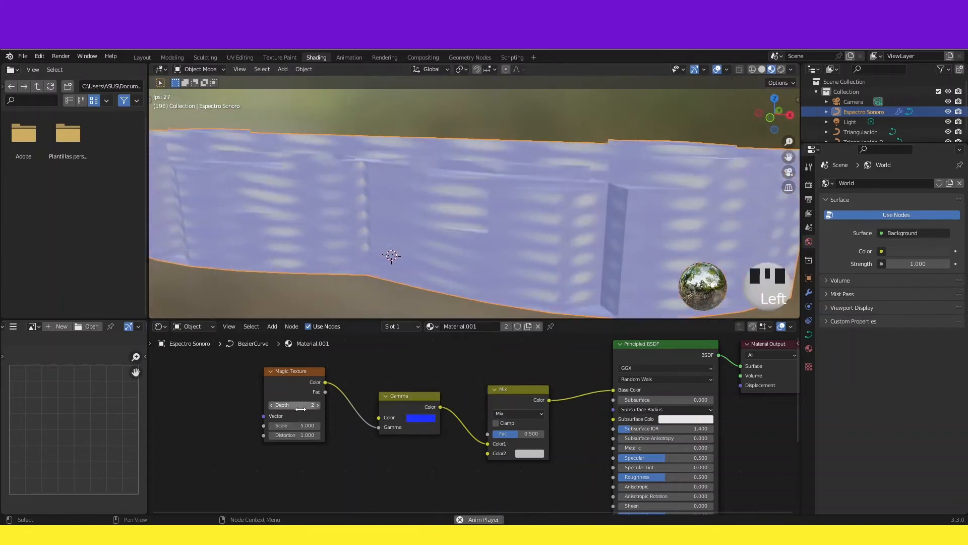
# Set the Magic Texture's Depth to 5, Scale to 8.4 and Distortion to 2.3
pyautogui.click(318, 404)
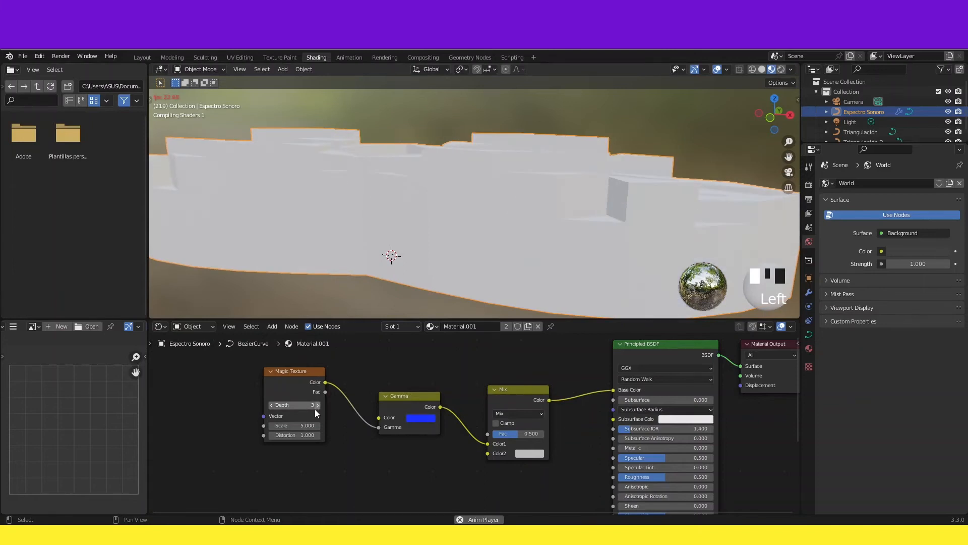
pyautogui.click(318, 405)
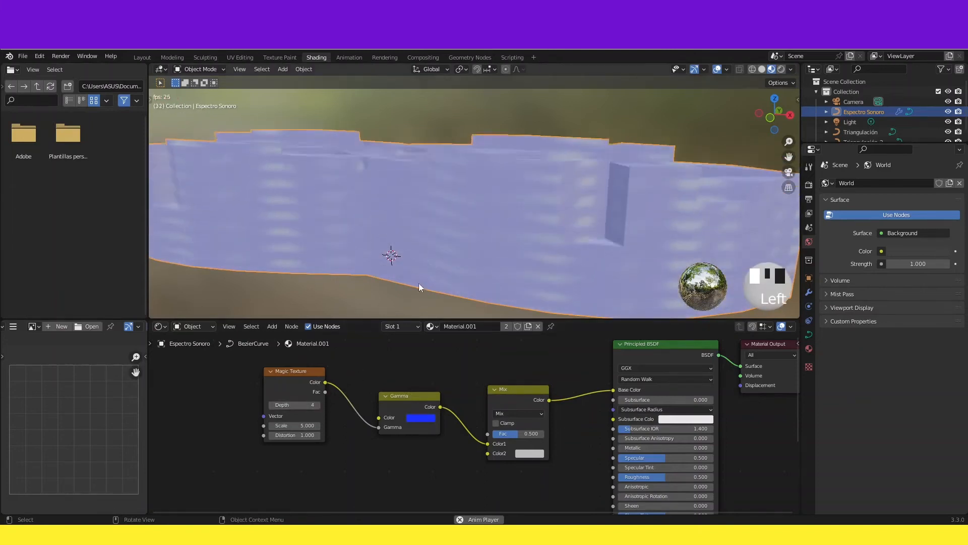
pyautogui.moveTo(418, 283); pyautogui.dragTo(434, 255, button='middle')
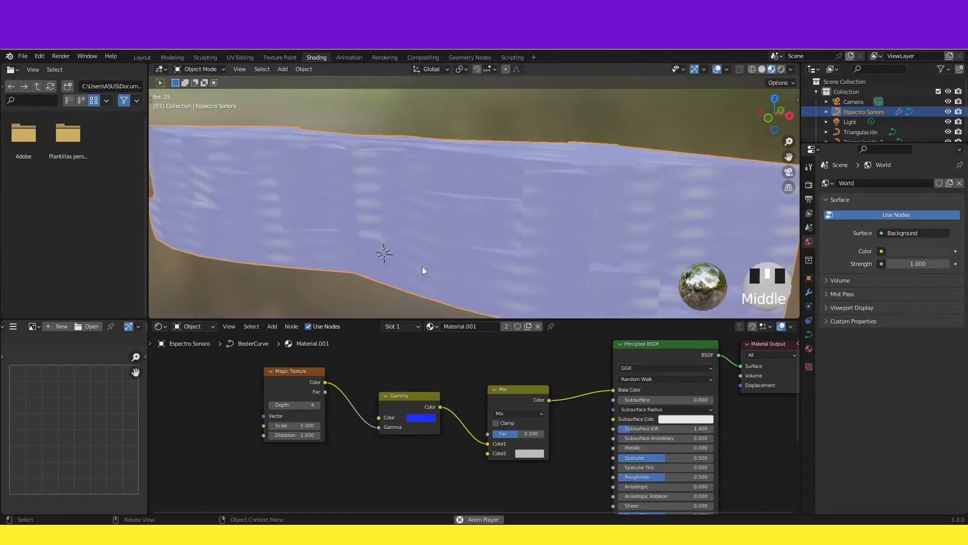
pyautogui.click(293, 405)
pyautogui.moveTo(293, 405); pyautogui.dragTo(311, 418)
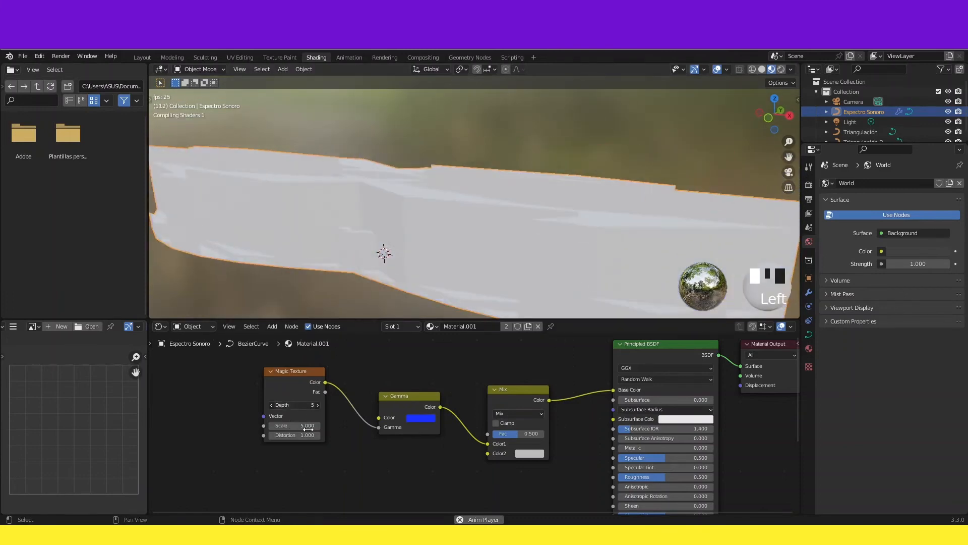
pyautogui.moveTo(471, 276)
pyautogui.mouseDown(button='middle')
pyautogui.moveTo(465, 260)
pyautogui.moveTo(472, 280)
pyautogui.mouseUp(button='middle')
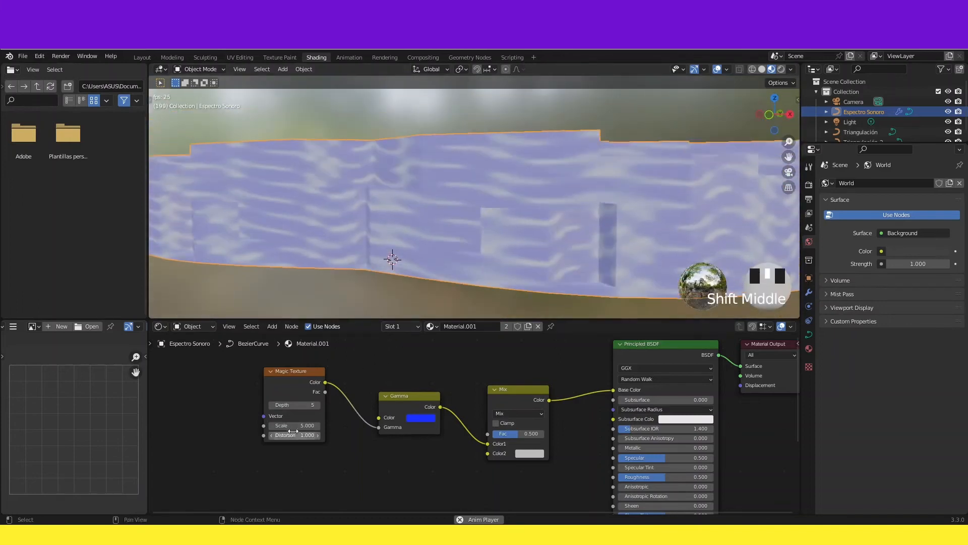
pyautogui.moveTo(298, 425); pyautogui.dragTo(325, 434)
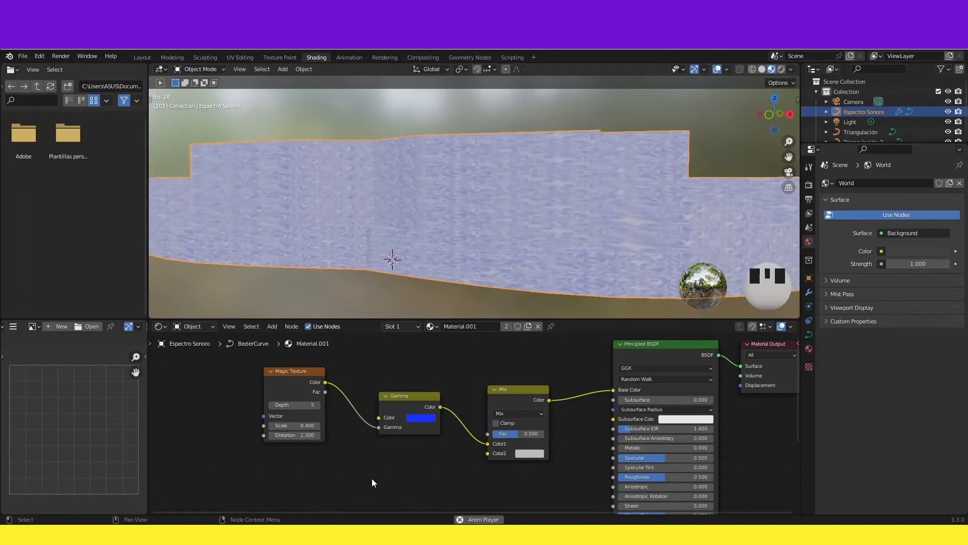
# Duplicate the Magic Texture and Gamma nodes below the originals and connect the copied Gamma's Color output to Mix's Color2
pyautogui.keyDown('shift'); pyautogui.moveTo(376, 477); pyautogui.dragTo(392, 443, button='middle'); pyautogui.keyUp('shift')
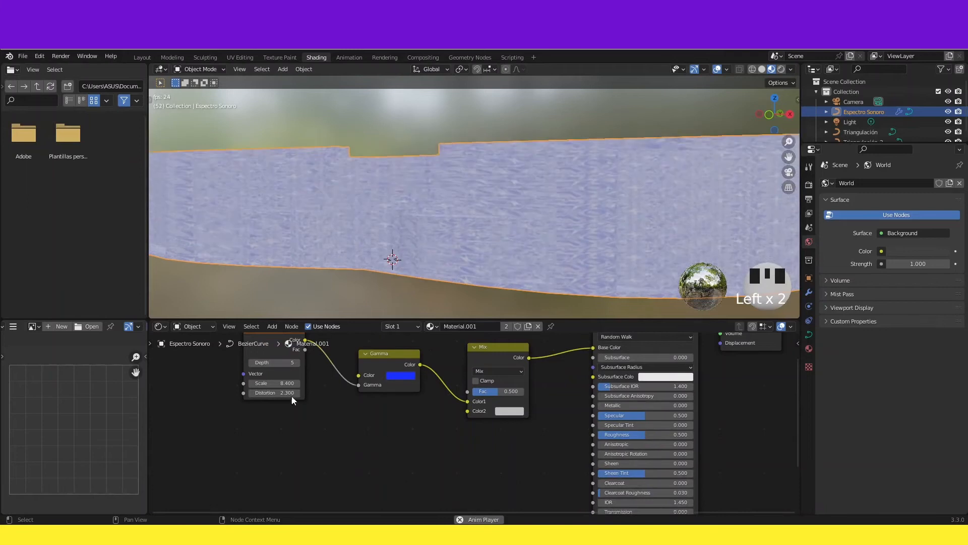
pyautogui.moveTo(292, 396); pyautogui.dragTo(305, 436, button='middle')
pyautogui.moveTo(303, 413); pyautogui.dragTo(407, 462)
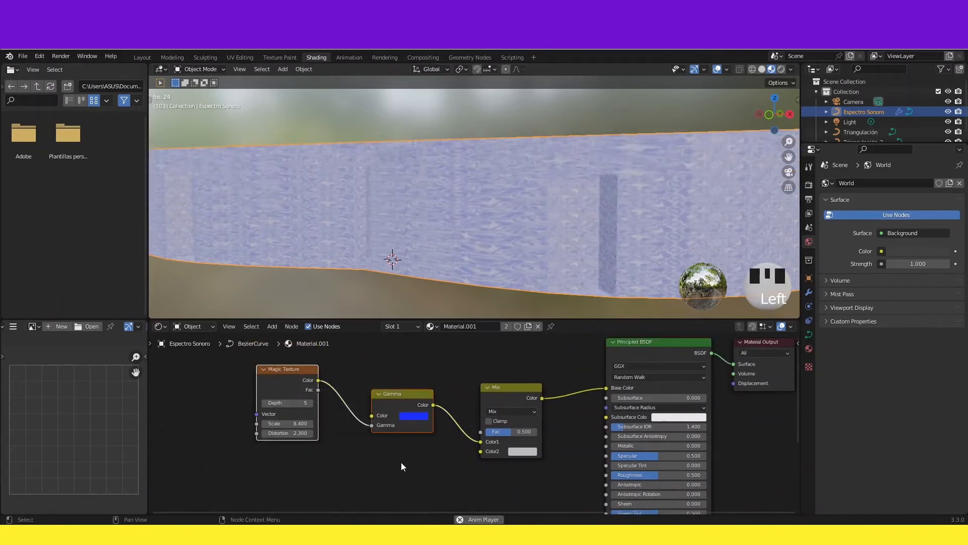
pyautogui.hotkey('shift', 'd')
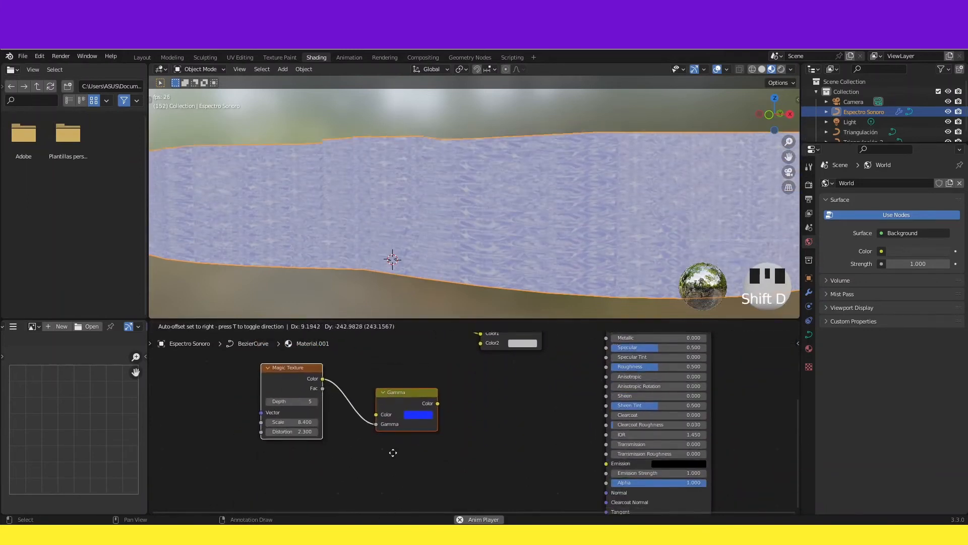
pyautogui.click(431, 396)
pyautogui.moveTo(431, 395); pyautogui.dragTo(415, 437, button='middle')
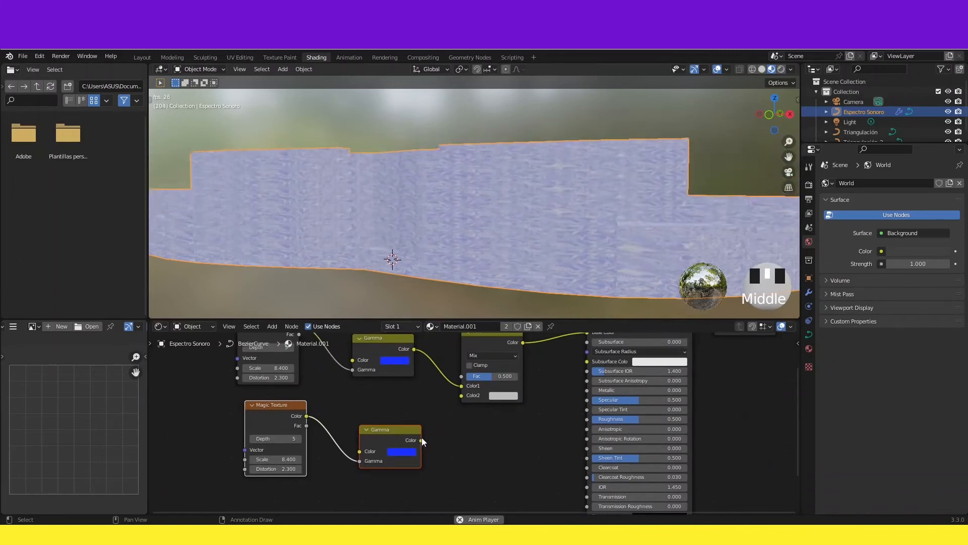
pyautogui.moveTo(464, 395); pyautogui.dragTo(462, 395)
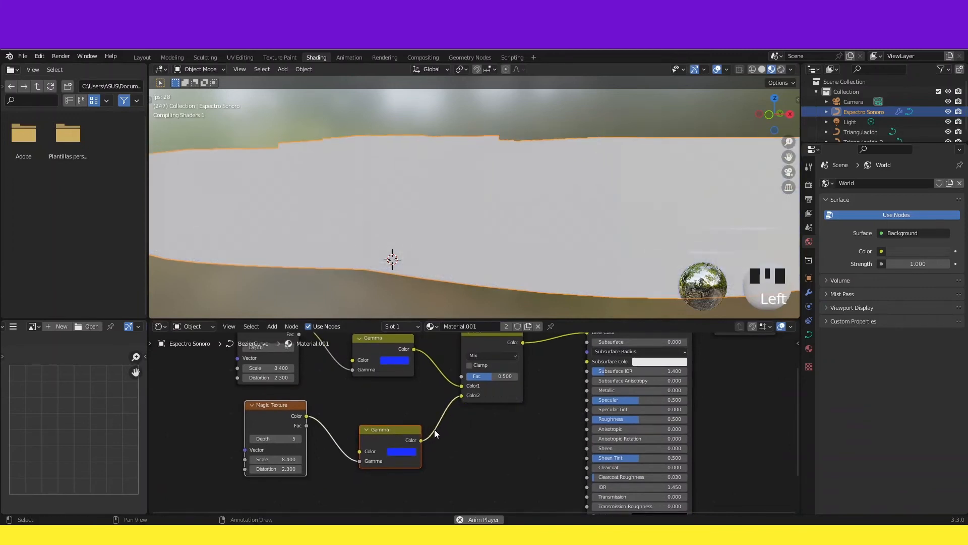
# Set the duplicated Gamma node's color to bright green
pyautogui.moveTo(466, 440); pyautogui.dragTo(499, 445, button='middle')
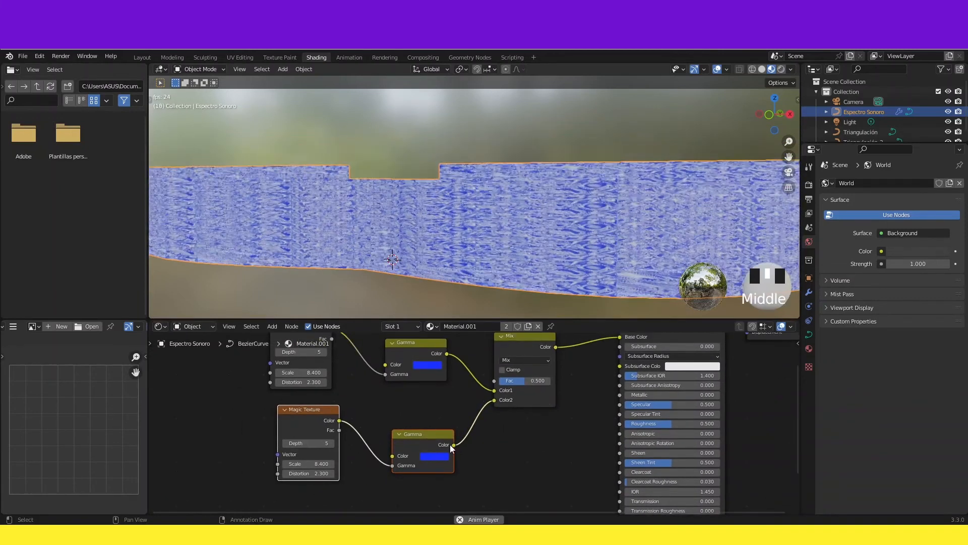
pyautogui.click(435, 456)
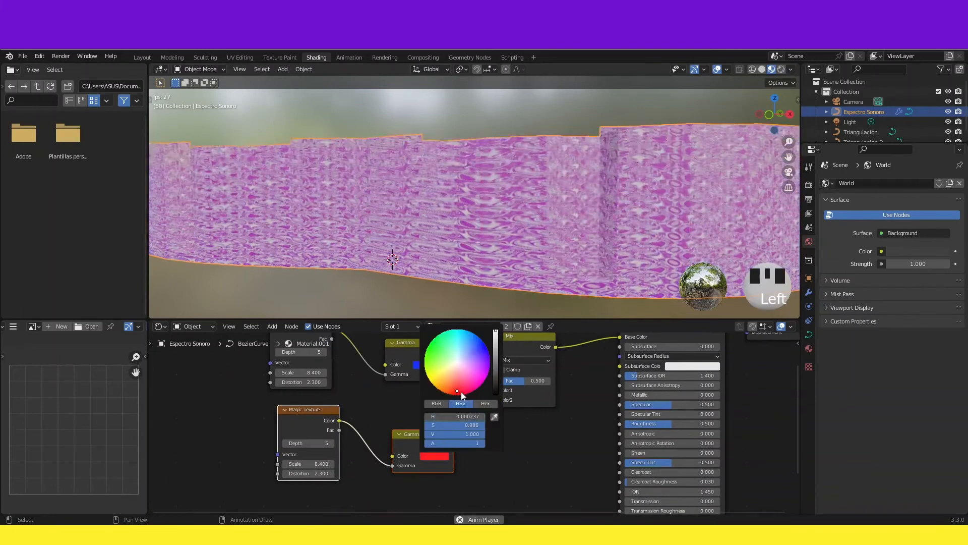
pyautogui.moveTo(461, 386); pyautogui.dragTo(437, 351)
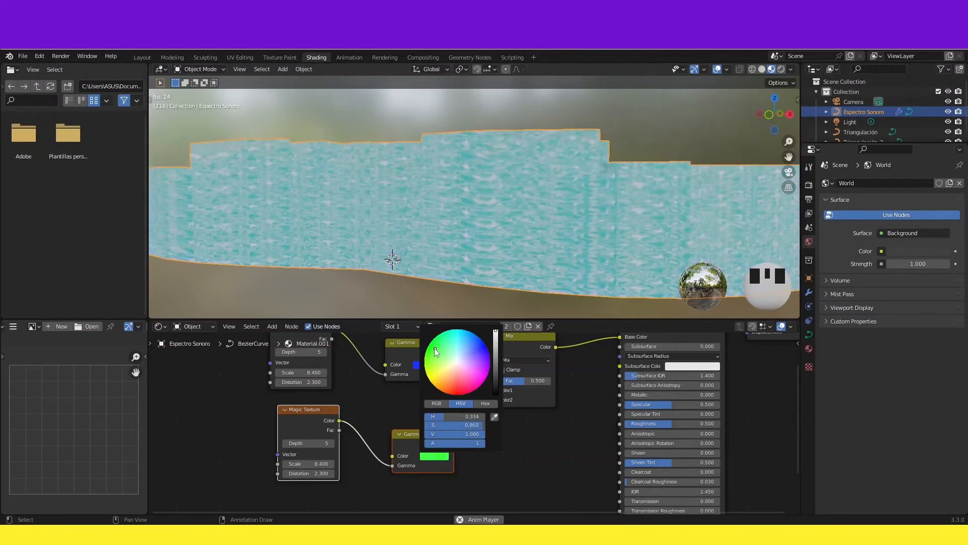
# Set the duplicated Magic Texture's Depth to 4 and Scale to 13.6
pyautogui.click(286, 443)
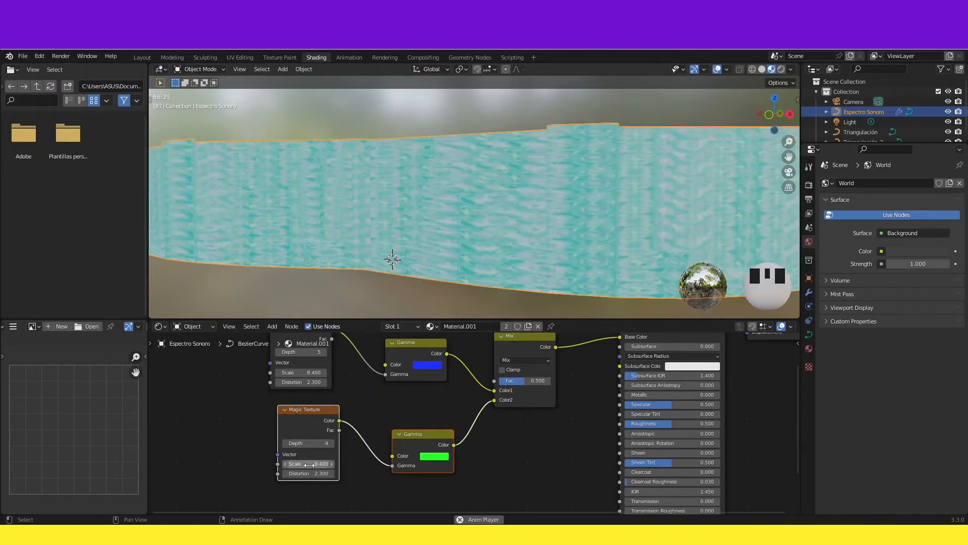
pyautogui.moveTo(307, 460); pyautogui.dragTo(331, 464)
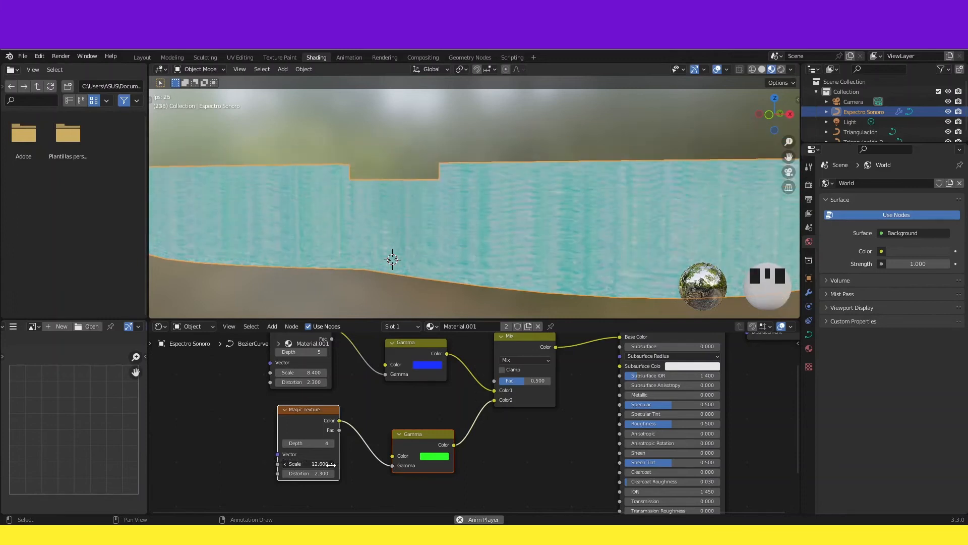
pyautogui.moveTo(519, 310); pyautogui.dragTo(534, 296, button='middle')
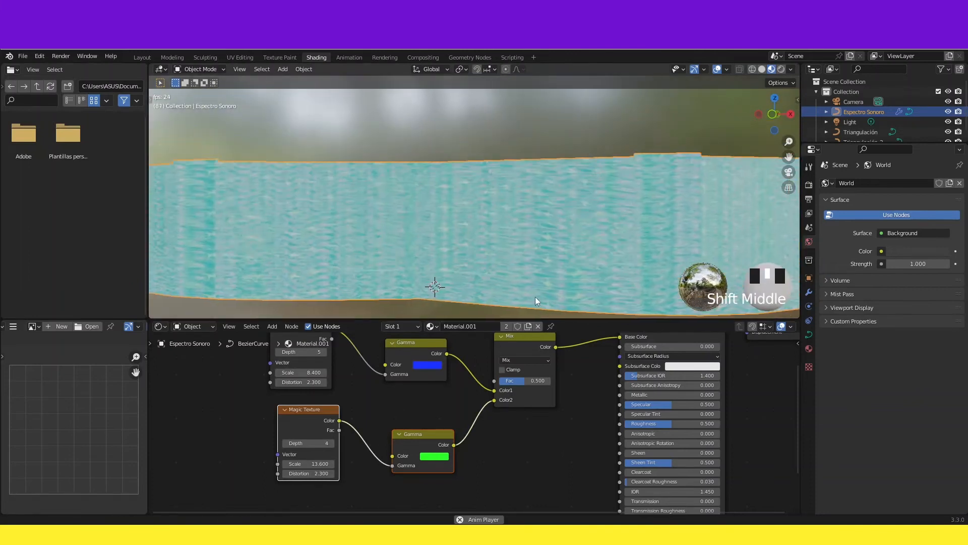
# Set the duplicated Gamma node's color to a saturated blue
pyautogui.click(433, 456)
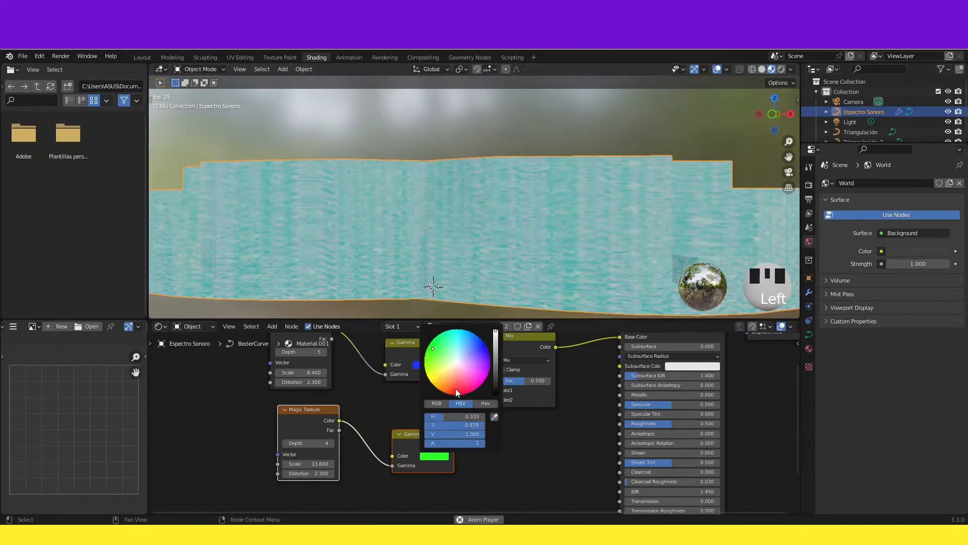
pyautogui.moveTo(455, 389); pyautogui.dragTo(487, 350)
pyautogui.moveTo(411, 403); pyautogui.dragTo(515, 423, button='middle')
# Add a Vector Curves node before the upper Magic Texture and connect its Vector output to that texture's Vector input
pyautogui.click(351, 411)
pyautogui.moveTo(323, 402); pyautogui.dragTo(361, 452, button='middle')
pyautogui.click(325, 430)
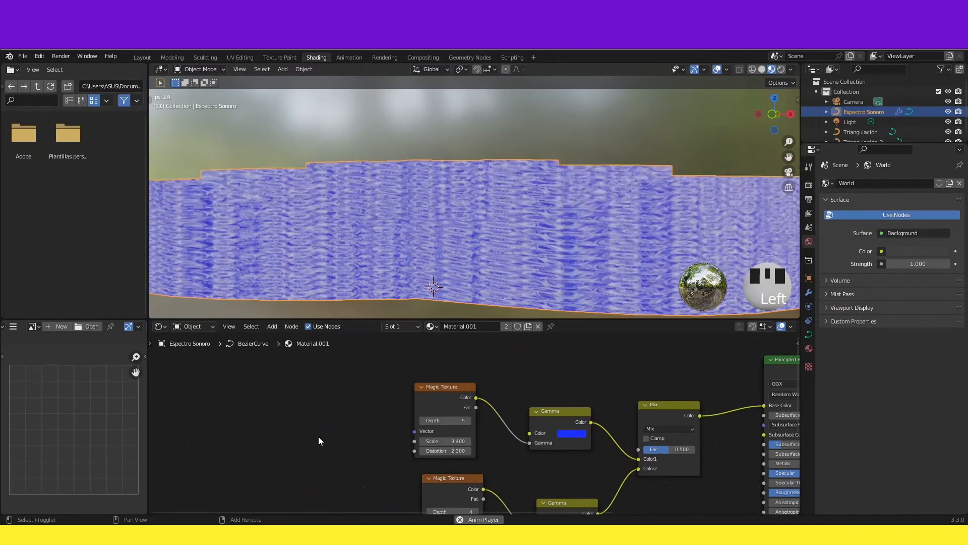
pyautogui.hotkey('shift', 'a')
pyautogui.moveTo(295, 445)
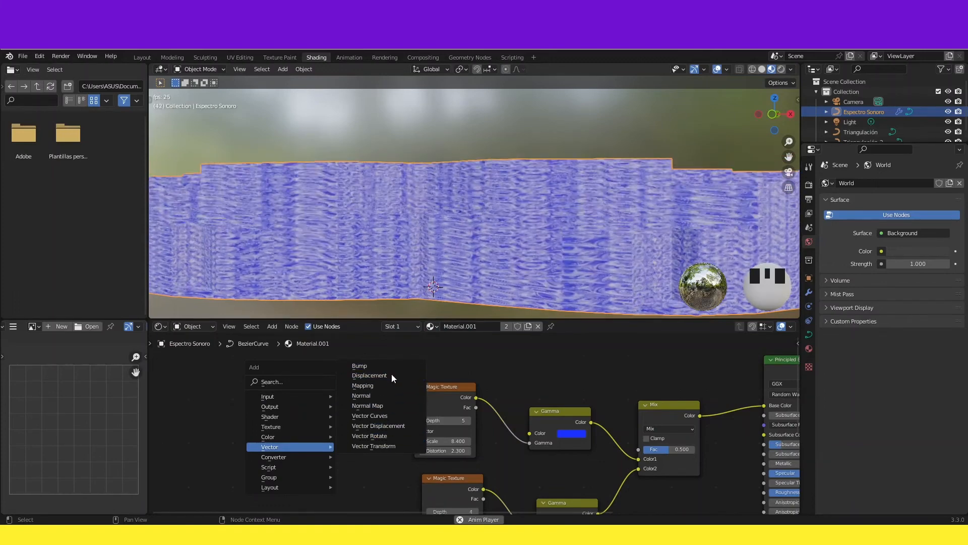
pyautogui.click(373, 416)
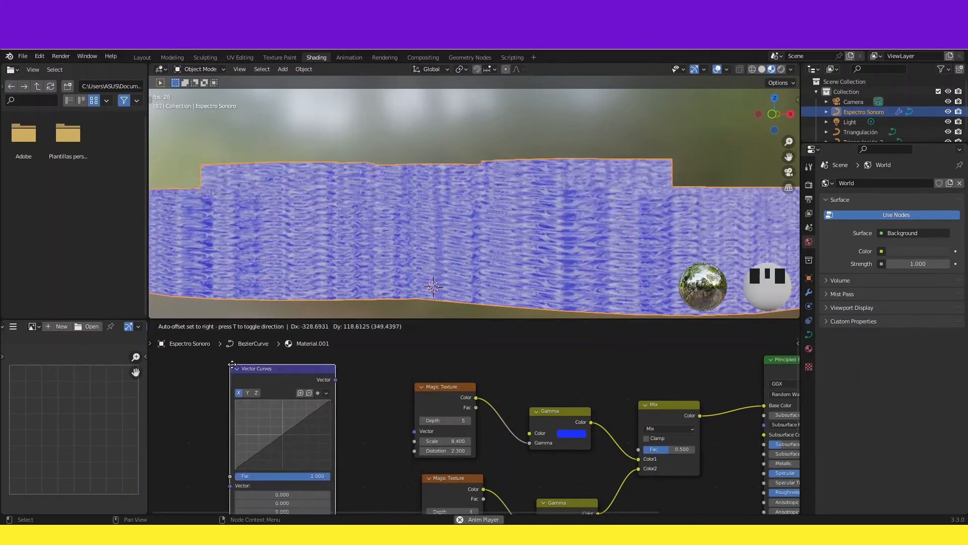
pyautogui.moveTo(254, 378); pyautogui.dragTo(266, 352, button='middle')
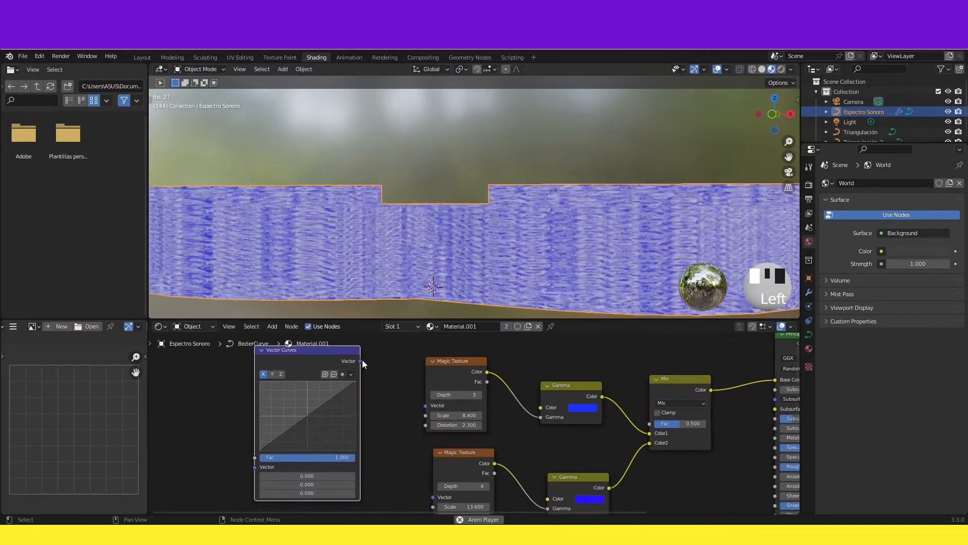
pyautogui.moveTo(361, 361); pyautogui.dragTo(425, 406)
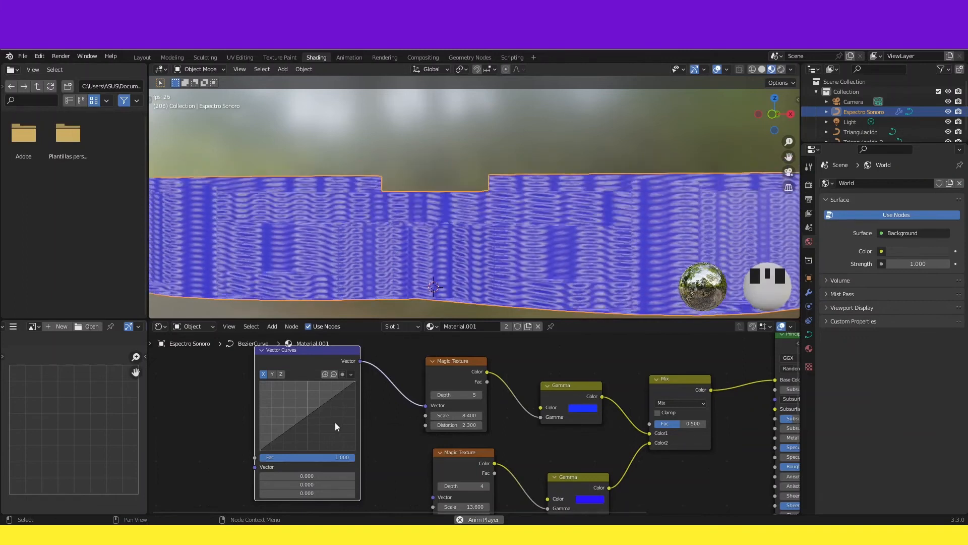
# Reshape the Vector Curves' X curve into a rise with a shallow dip, placing a control point at about 0.5181, 0.4375
pyautogui.moveTo(309, 413); pyautogui.dragTo(281, 408)
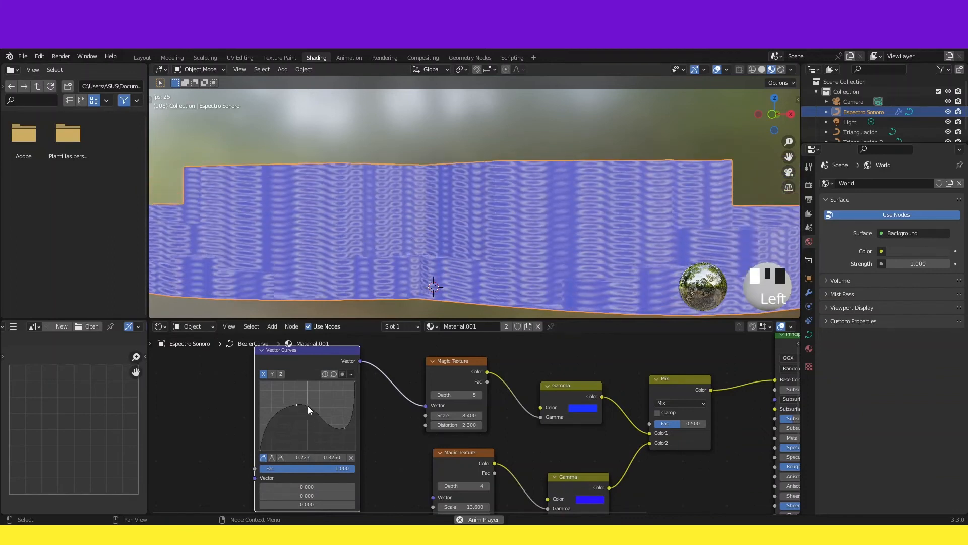
pyautogui.moveTo(401, 435); pyautogui.dragTo(389, 425, button='middle')
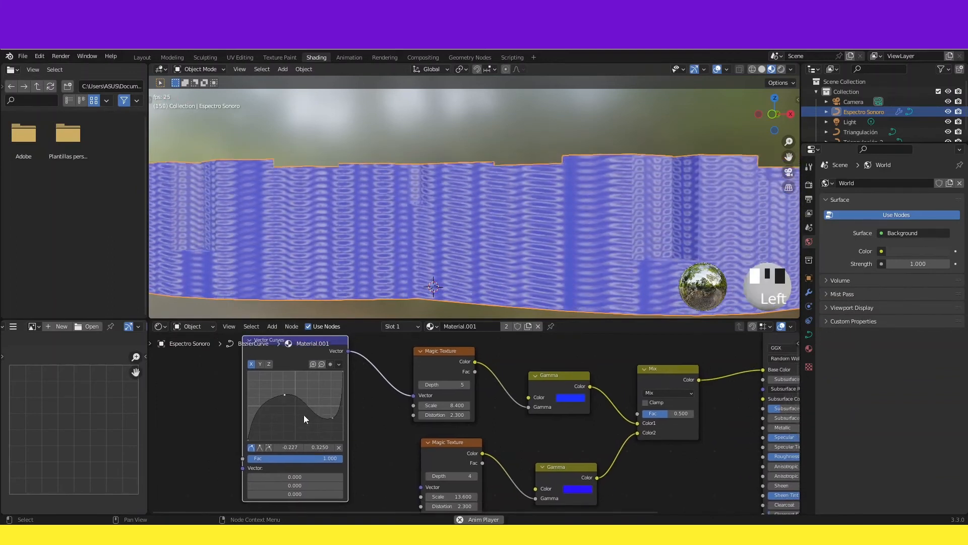
pyautogui.moveTo(313, 413); pyautogui.dragTo(292, 419)
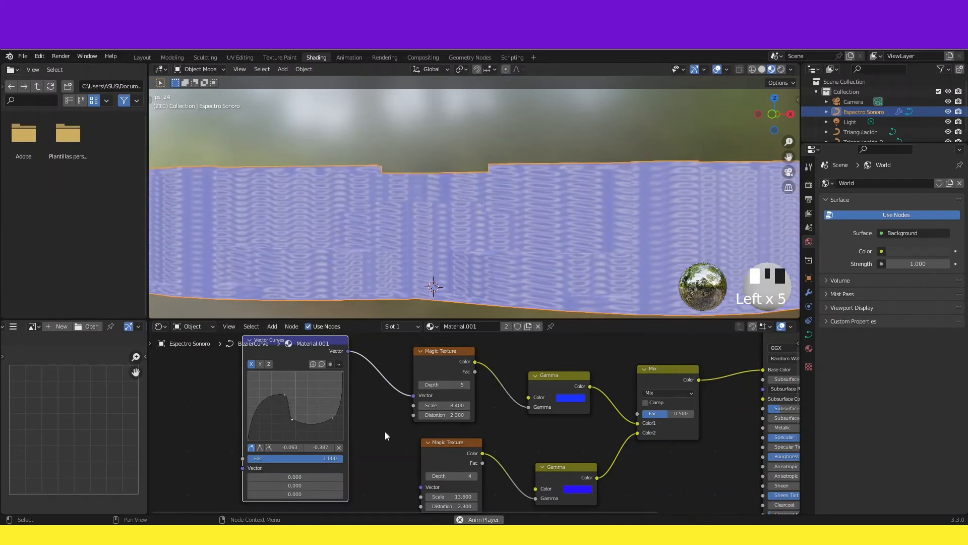
pyautogui.moveTo(385, 435); pyautogui.dragTo(405, 443, button='middle')
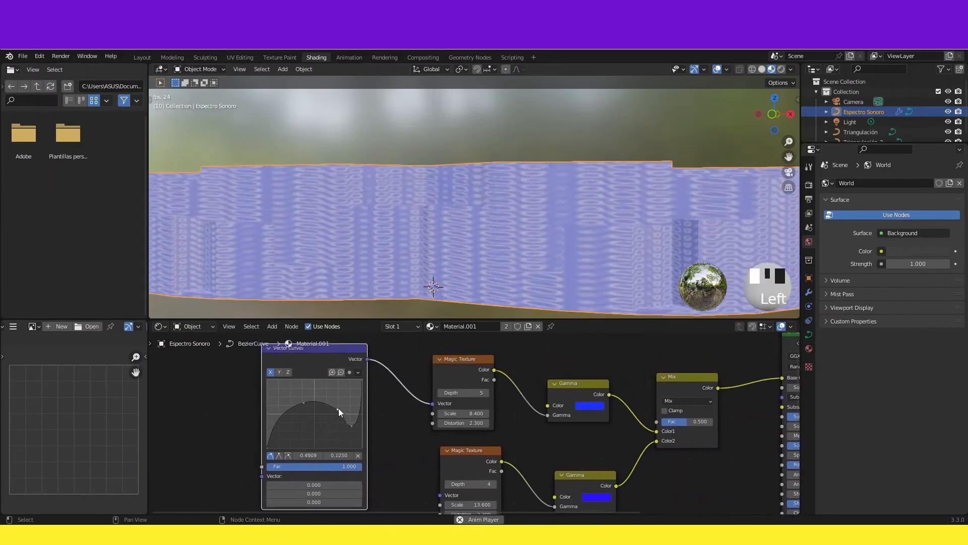
pyautogui.moveTo(334, 409)
pyautogui.mouseDown()
pyautogui.moveTo(331, 392)
pyautogui.moveTo(343, 383)
pyautogui.moveTo(350, 425)
pyautogui.moveTo(339, 393)
pyautogui.mouseUp()
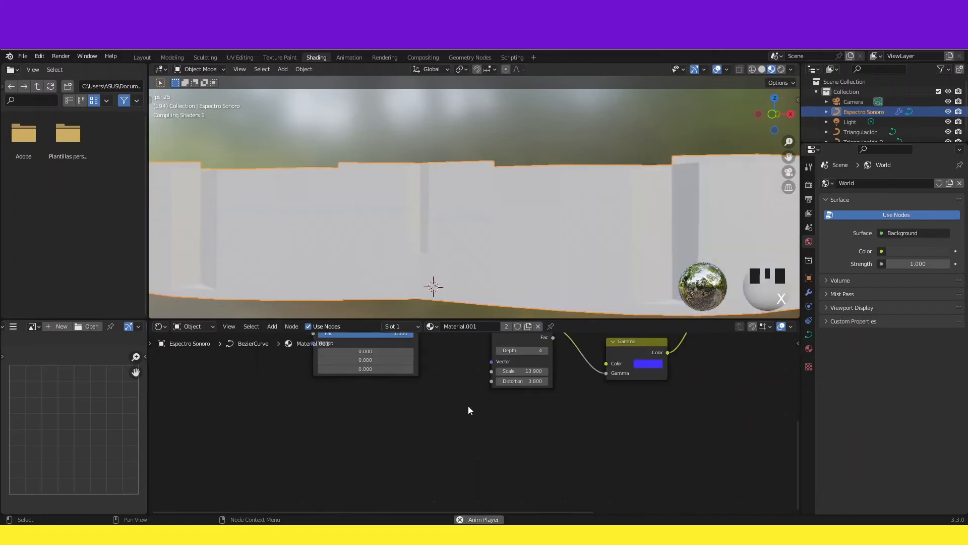
# Rearrange the node tree by moving Mix closer to the Principled BSDF and shifting both Gamma nodes and the lower Magic Texture away from it
pyautogui.moveTo(469, 402); pyautogui.dragTo(395, 484, button='middle')
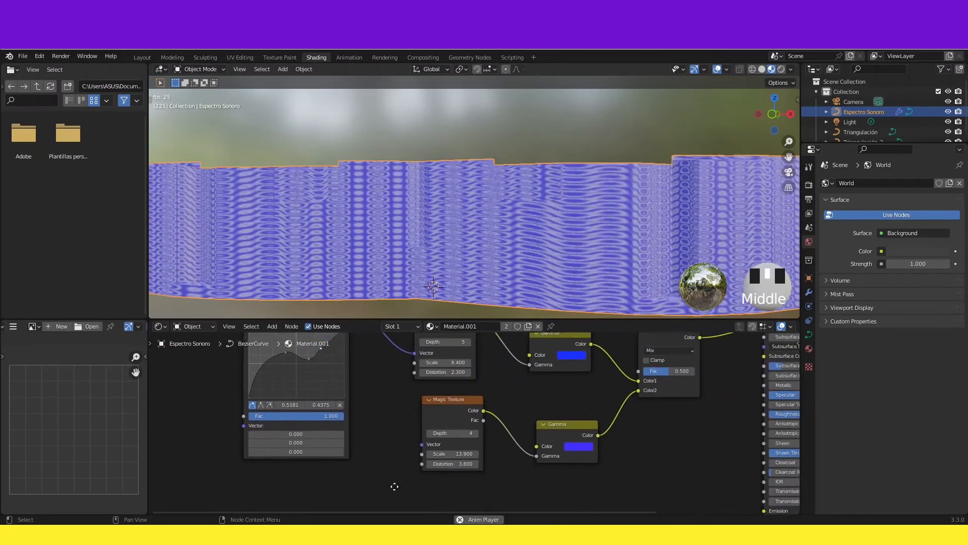
pyautogui.moveTo(538, 402); pyautogui.dragTo(446, 444, button='middle')
pyautogui.moveTo(507, 440); pyautogui.dragTo(557, 427, button='middle')
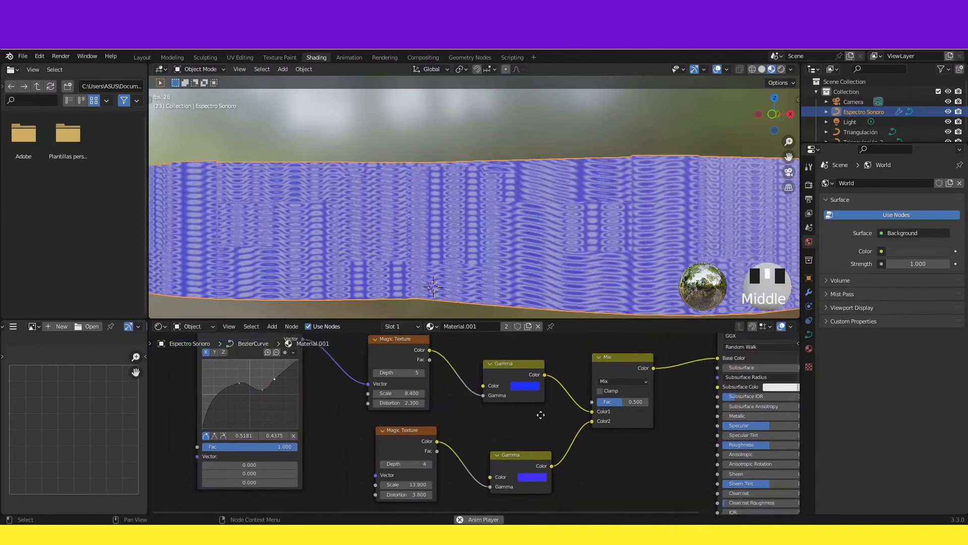
pyautogui.moveTo(628, 358); pyautogui.dragTo(654, 389)
pyautogui.moveTo(516, 362); pyautogui.dragTo(476, 382)
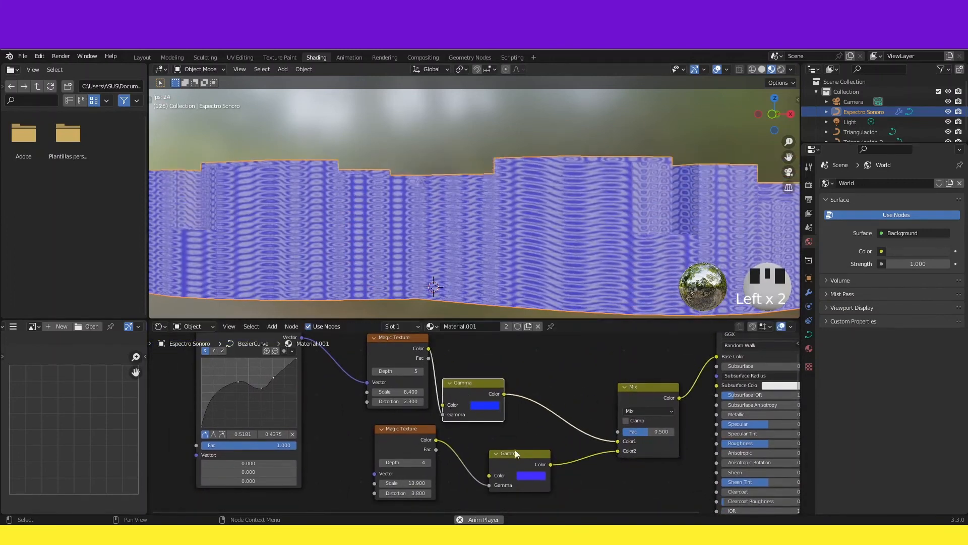
pyautogui.moveTo(507, 453); pyautogui.dragTo(459, 444)
pyautogui.moveTo(392, 432); pyautogui.dragTo(346, 439)
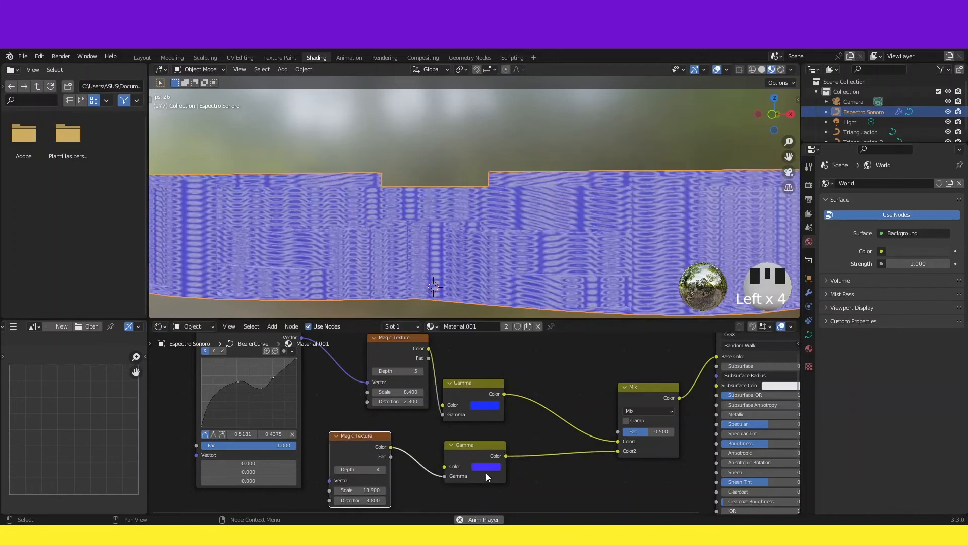
# Set the lower Gamma node's color to red
pyautogui.click(486, 473)
pyautogui.click(508, 399)
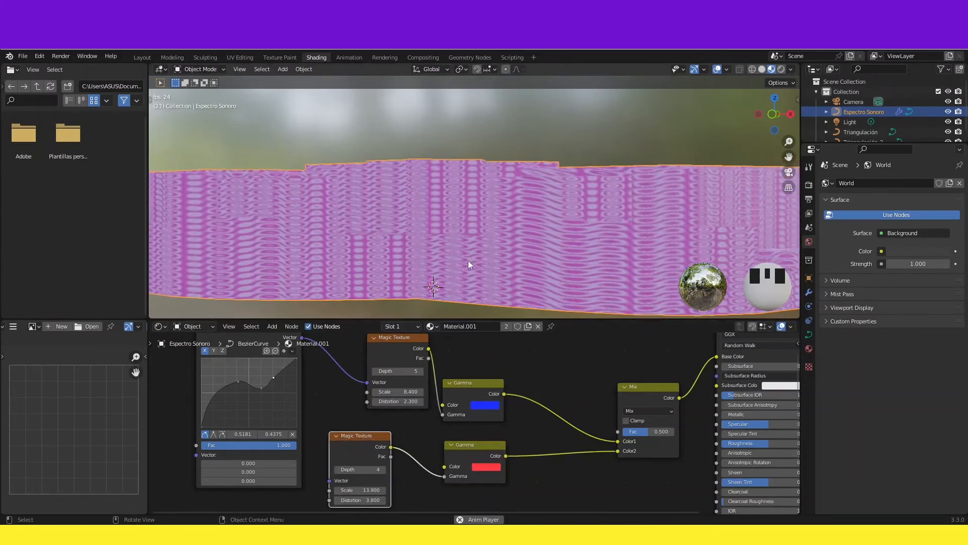
# Add a Voronoi Texture node in the free space above the Gamma and Mix nodes
pyautogui.moveTo(558, 401); pyautogui.dragTo(474, 434, button='middle')
pyautogui.click(507, 398)
pyautogui.moveTo(500, 397); pyautogui.dragTo(540, 393, button='middle')
pyautogui.click(534, 397)
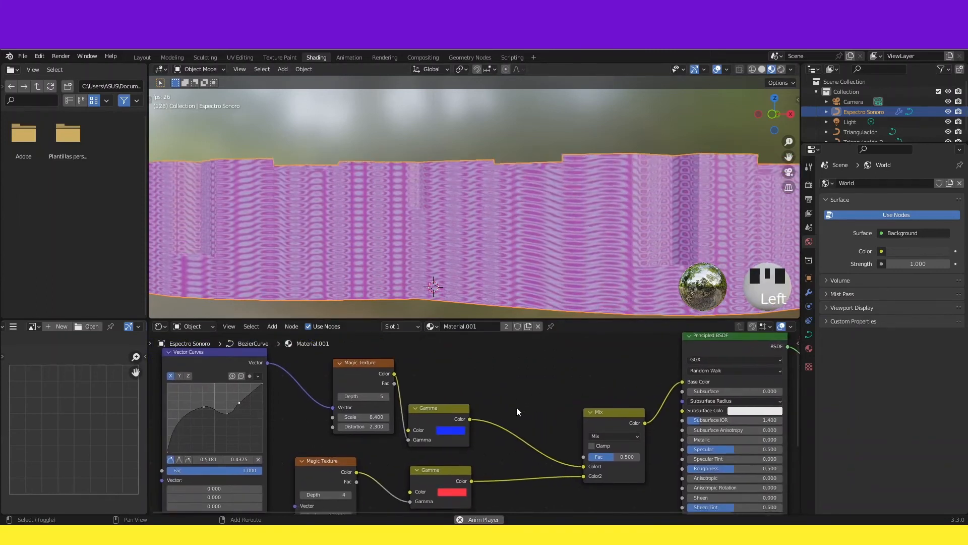
pyautogui.hotkey('shift', 'a')
pyautogui.moveTo(513, 407)
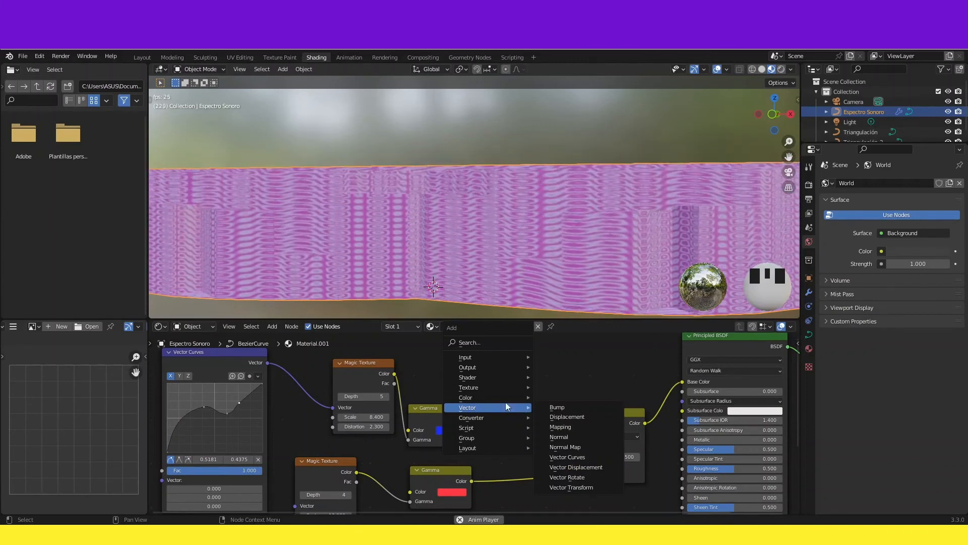
pyautogui.moveTo(511, 386)
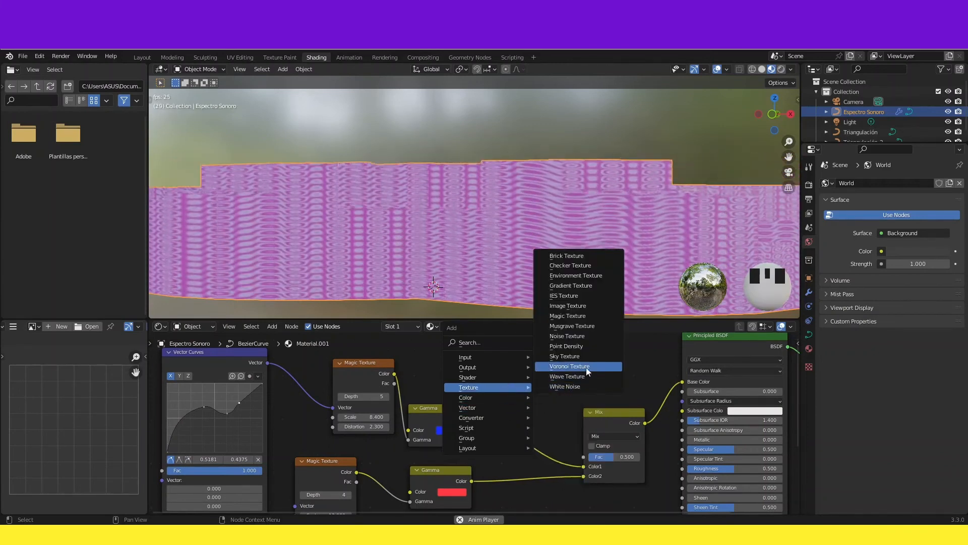
pyautogui.click(572, 366)
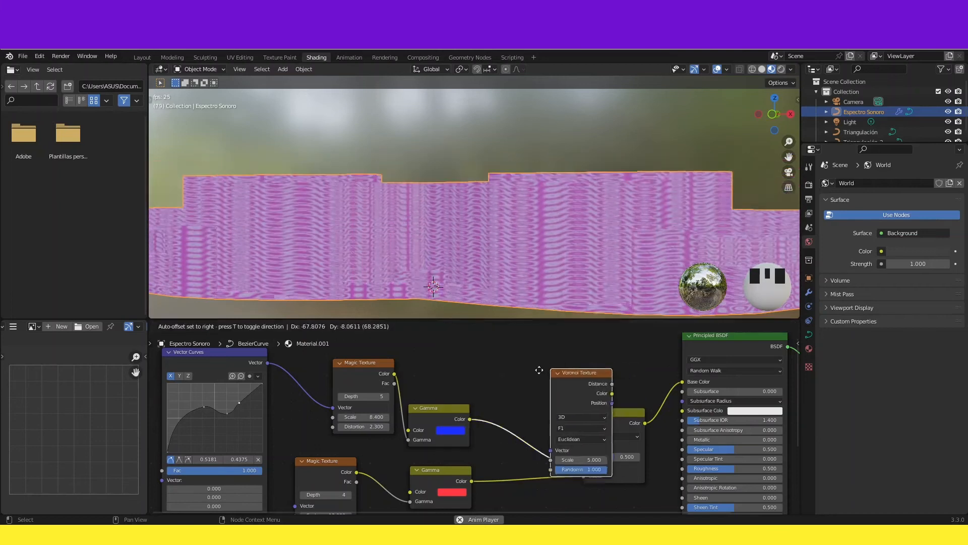
pyautogui.click(499, 317)
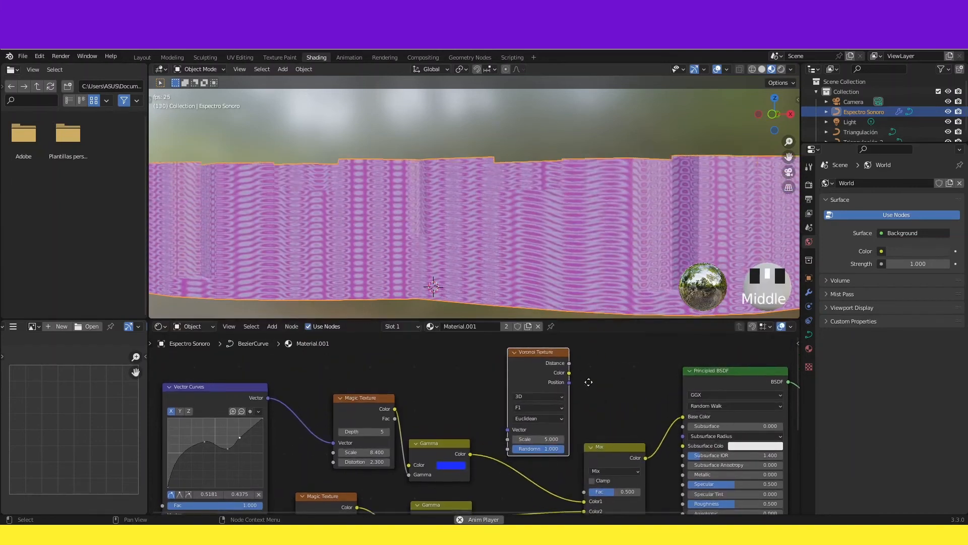
# Connect the Voronoi Texture's Distance output to the Mix node's Fac input
pyautogui.moveTo(592, 368); pyautogui.dragTo(555, 380, button='middle')
pyautogui.moveTo(532, 344); pyautogui.dragTo(545, 343)
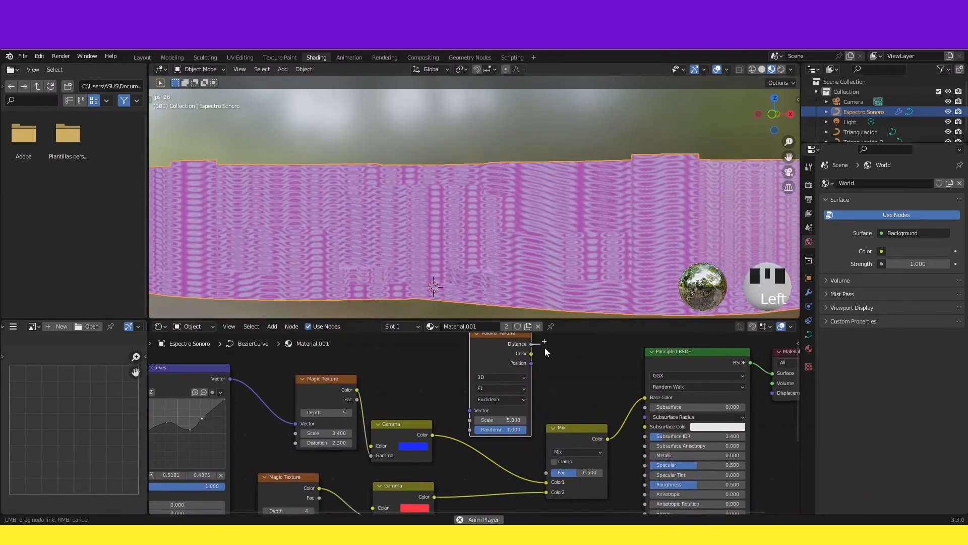
pyautogui.moveTo(534, 457); pyautogui.dragTo(543, 471)
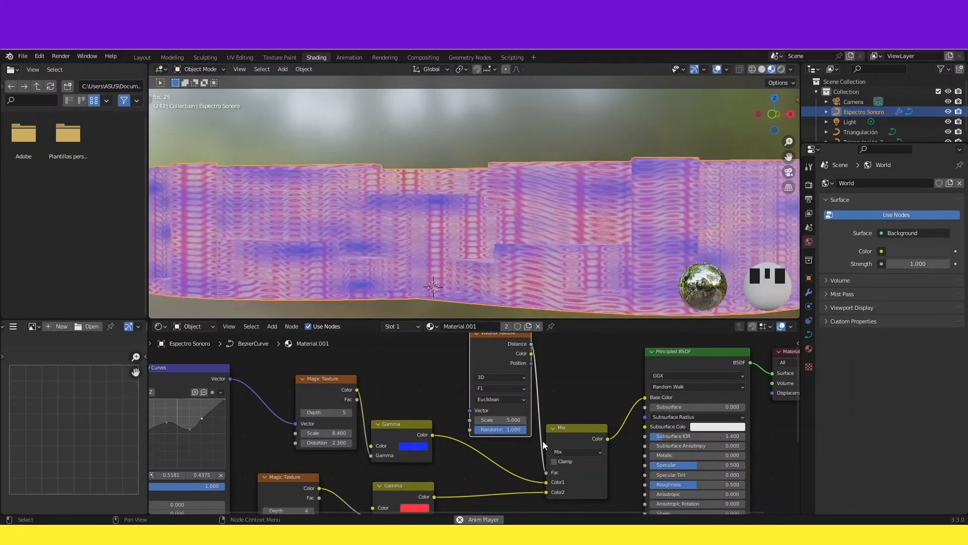
# Move the Voronoi Texture further from Mix, and set its distance metric to Chebychev and its Scale to 28.8
pyautogui.moveTo(550, 389); pyautogui.dragTo(560, 420, button='middle')
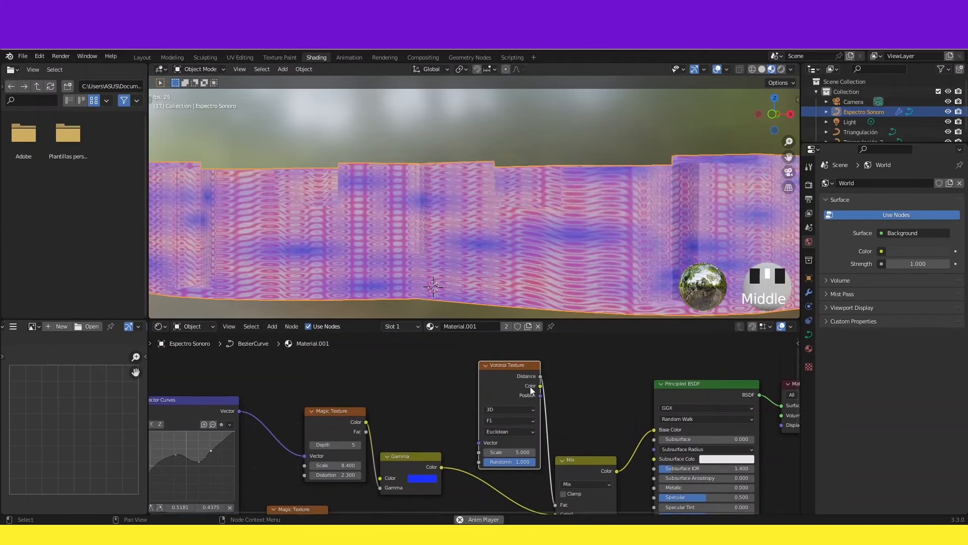
pyautogui.moveTo(506, 374); pyautogui.dragTo(474, 354)
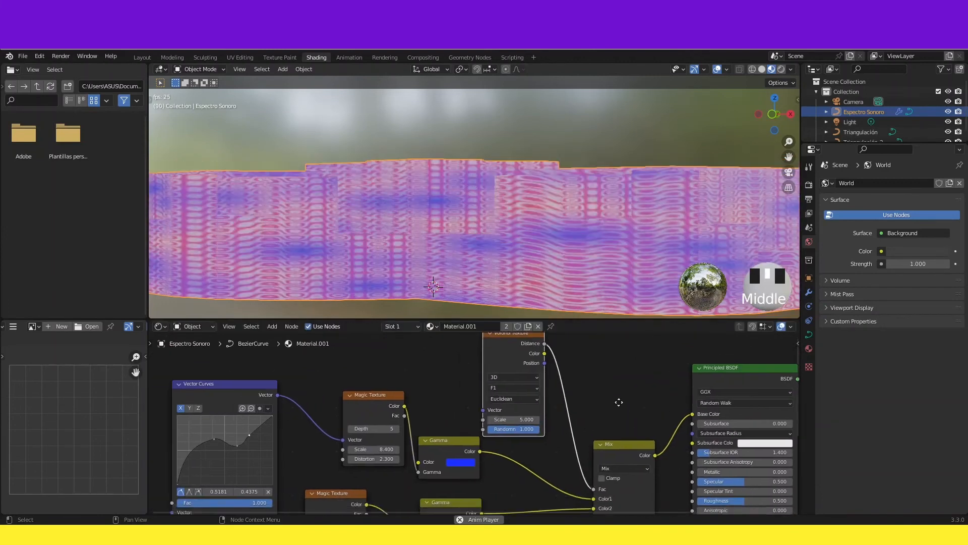
pyautogui.moveTo(490, 440); pyautogui.dragTo(580, 446)
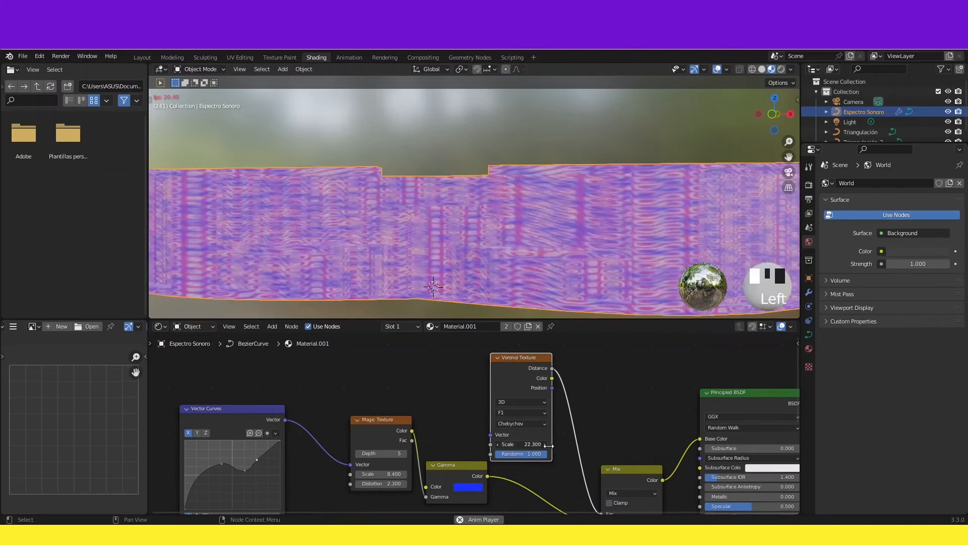
# Set the lower Gamma node's color to a saturated purple
pyautogui.moveTo(414, 512); pyautogui.dragTo(386, 476, button='middle')
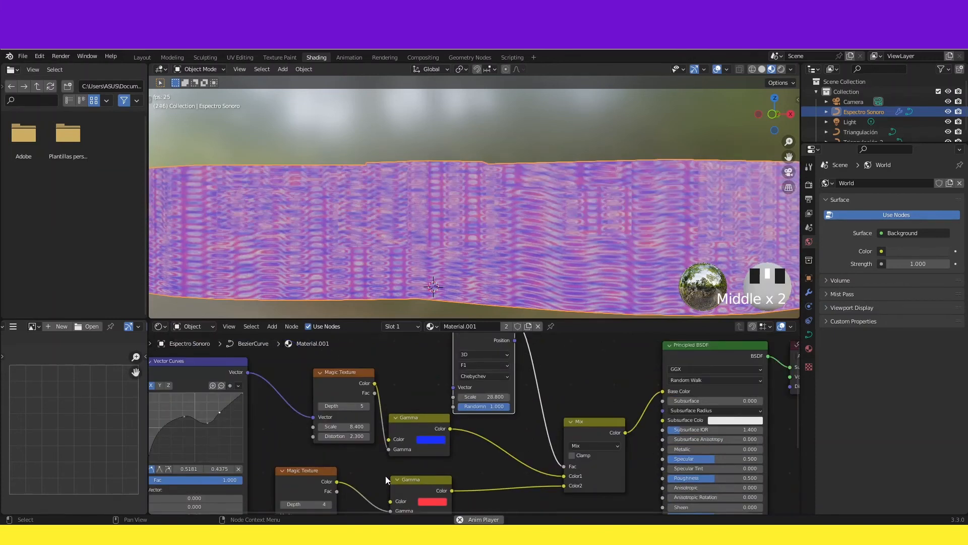
pyautogui.click(432, 501)
pyautogui.moveTo(449, 427); pyautogui.dragTo(486, 413)
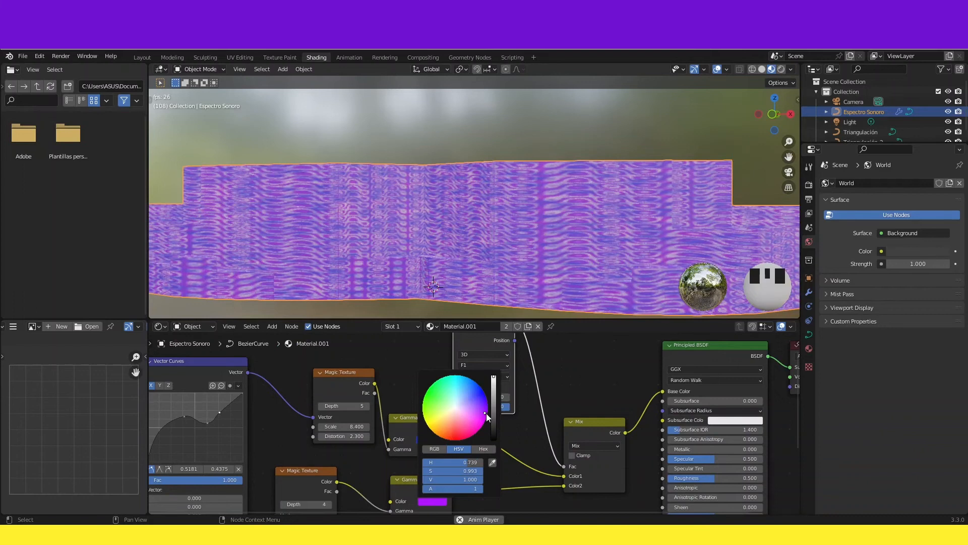
pyautogui.moveTo(487, 413); pyautogui.dragTo(492, 423)
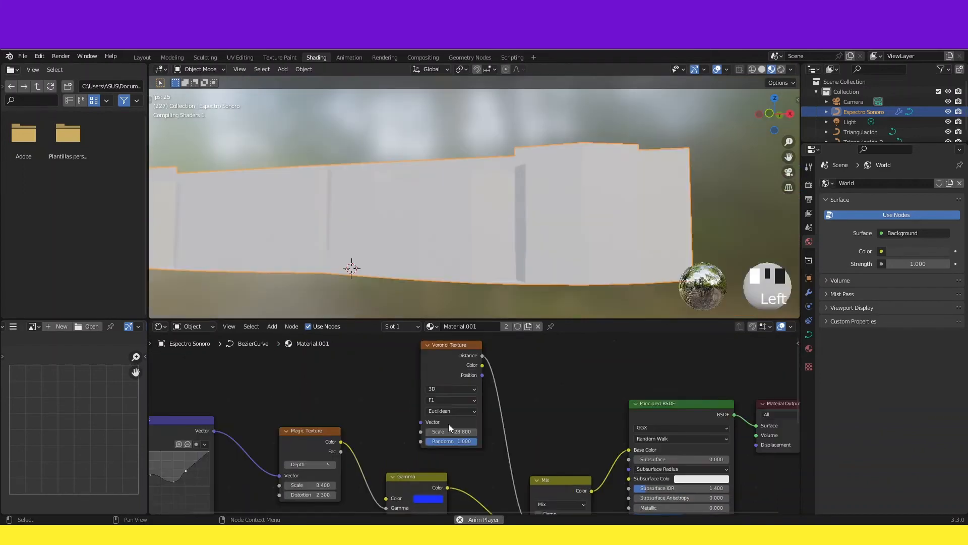
# Set the Voronoi Texture's dimensions to 2D
pyautogui.click(451, 388)
pyautogui.click(452, 378)
pyautogui.moveTo(394, 392); pyautogui.dragTo(398, 395, button='middle')
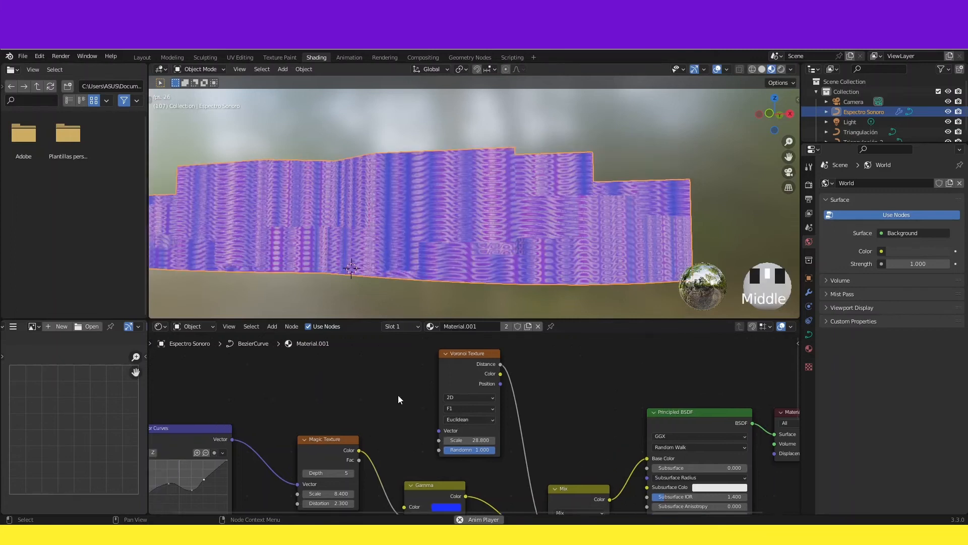
# Inspect the textured shape from several angles, and show it with Material Preview shading in the Layout workspace
pyautogui.moveTo(439, 303); pyautogui.dragTo(456, 281, button='middle')
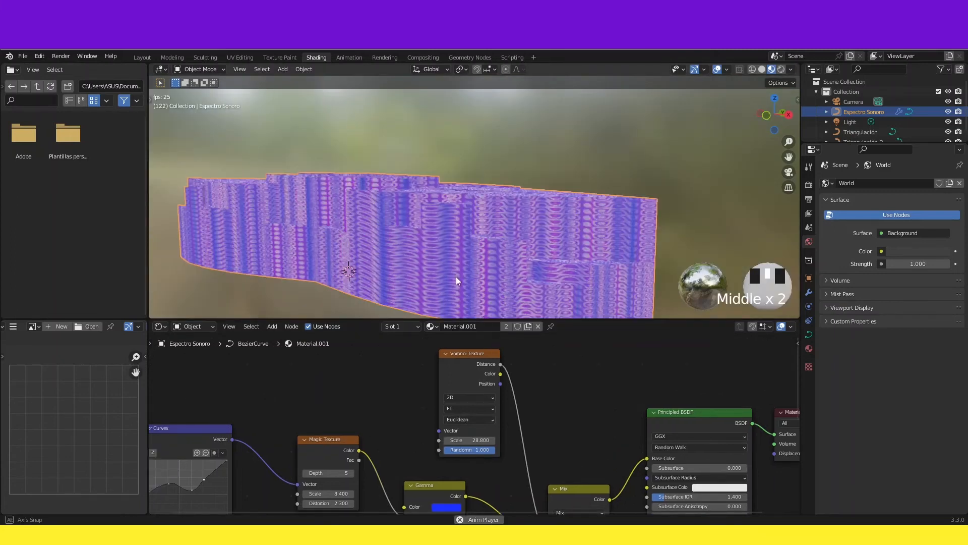
pyautogui.moveTo(456, 276); pyautogui.dragTo(528, 292, button='middle')
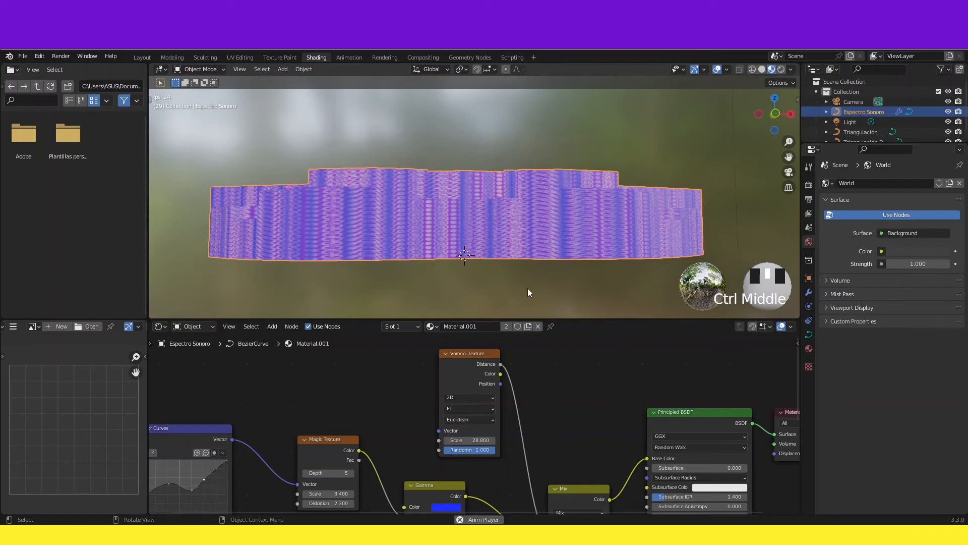
pyautogui.moveTo(528, 289); pyautogui.dragTo(373, 239, button='middle')
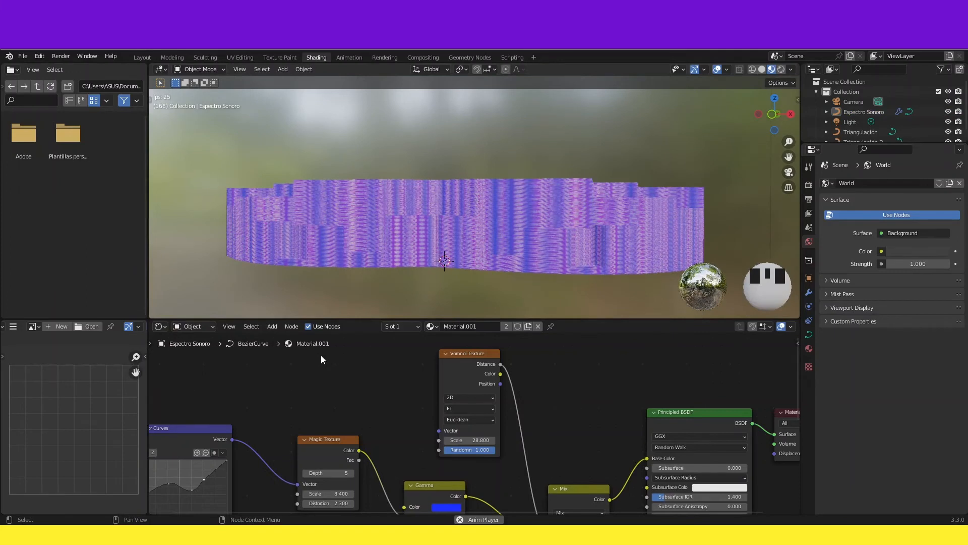
pyautogui.click(142, 58)
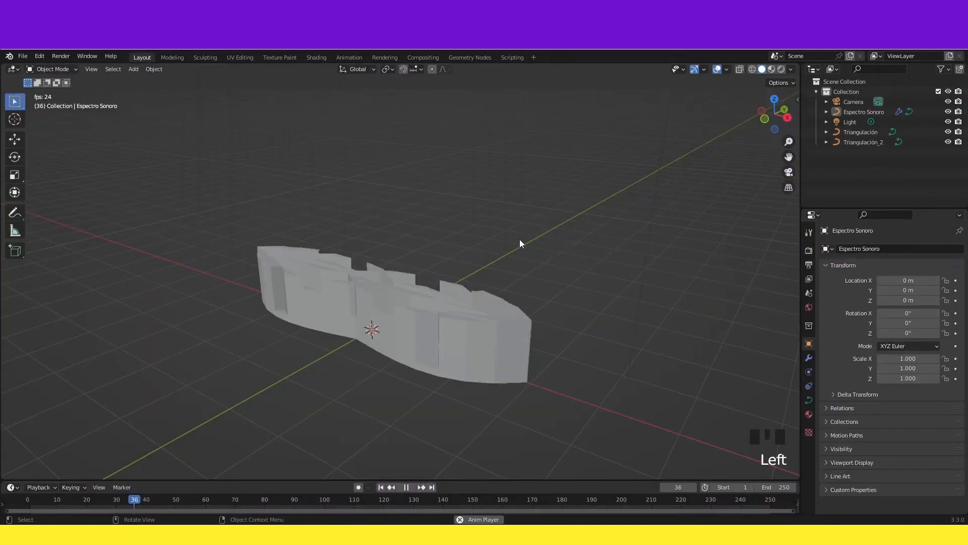
pyautogui.click(772, 69)
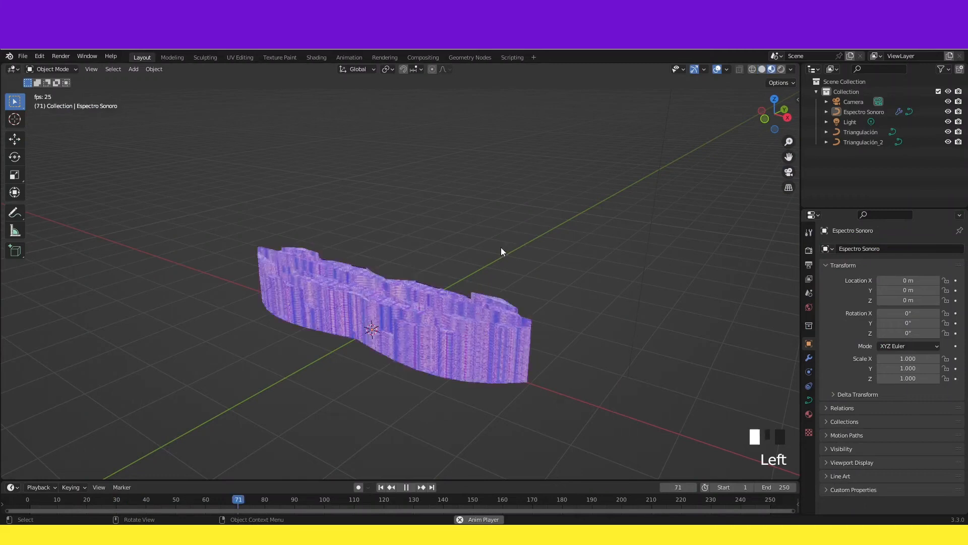
# Add a mesh plane at the origin and scale it by 6 as a floor under the spectrum shape
pyautogui.moveTo(501, 247); pyautogui.dragTo(526, 226, button='middle')
pyautogui.keyDown('shift'); pyautogui.moveTo(526, 226); pyautogui.dragTo(506, 277, button='middle'); pyautogui.keyUp('shift')
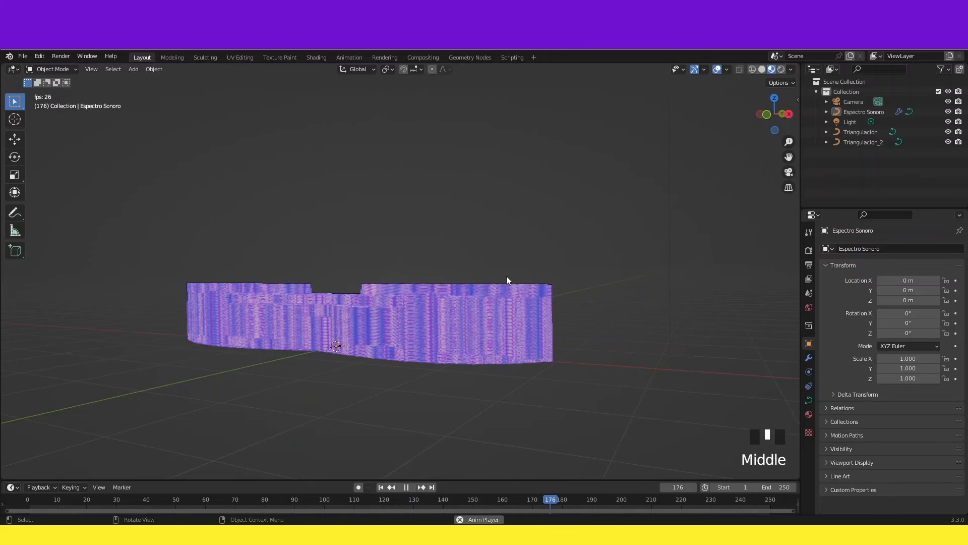
pyautogui.moveTo(506, 277); pyautogui.dragTo(532, 328, button='middle')
pyautogui.hotkey('shift', 'a')
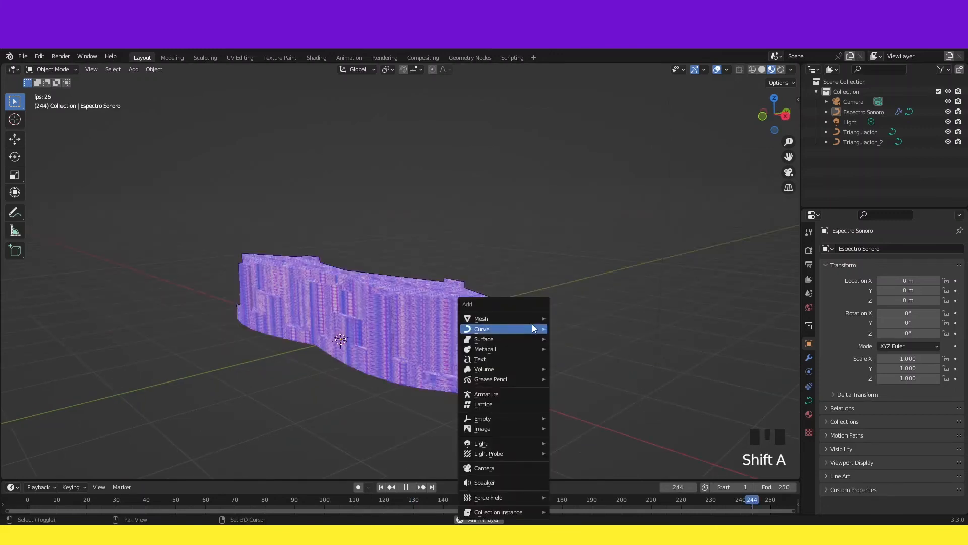
pyautogui.moveTo(530, 319)
pyautogui.click(575, 319)
pyautogui.moveTo(559, 361)
pyautogui.mouseDown(button='middle')
pyautogui.moveTo(597, 379)
pyautogui.moveTo(624, 352)
pyautogui.moveTo(539, 361)
pyautogui.mouseUp(button='middle')
pyautogui.press('s')
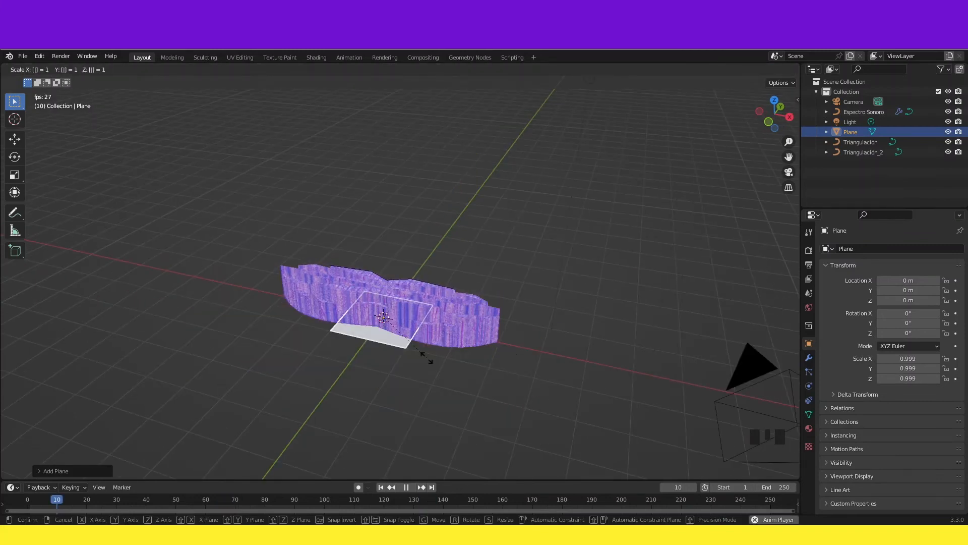
pyautogui.write('6')
pyautogui.press('Return')
# Extrude the plane's rear edge up along Z as a backdrop wall, and show the camera view in a second viewport
pyautogui.moveTo(427, 358); pyautogui.dragTo(458, 320, button='middle')
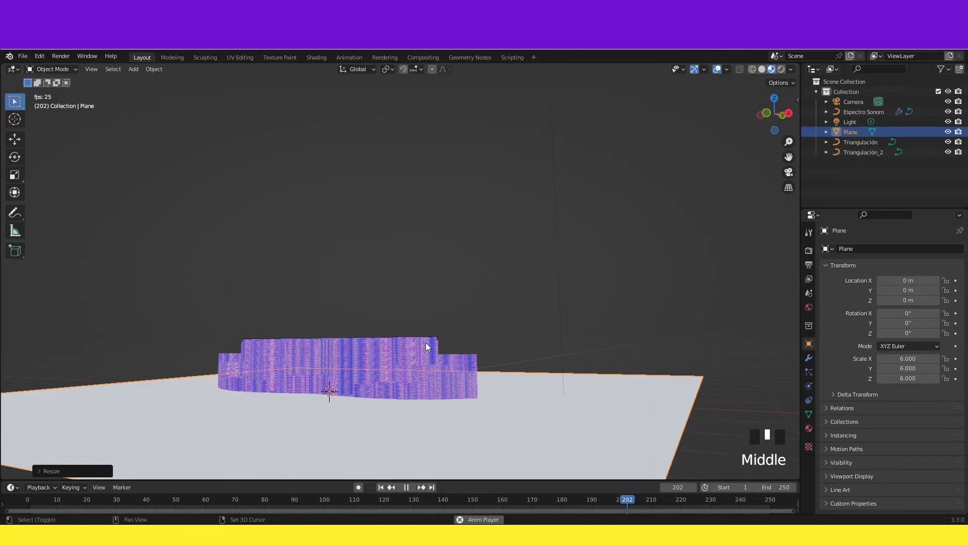
pyautogui.moveTo(427, 347); pyautogui.dragTo(461, 409, button='middle')
pyautogui.moveTo(462, 409); pyautogui.dragTo(589, 398, button='middle')
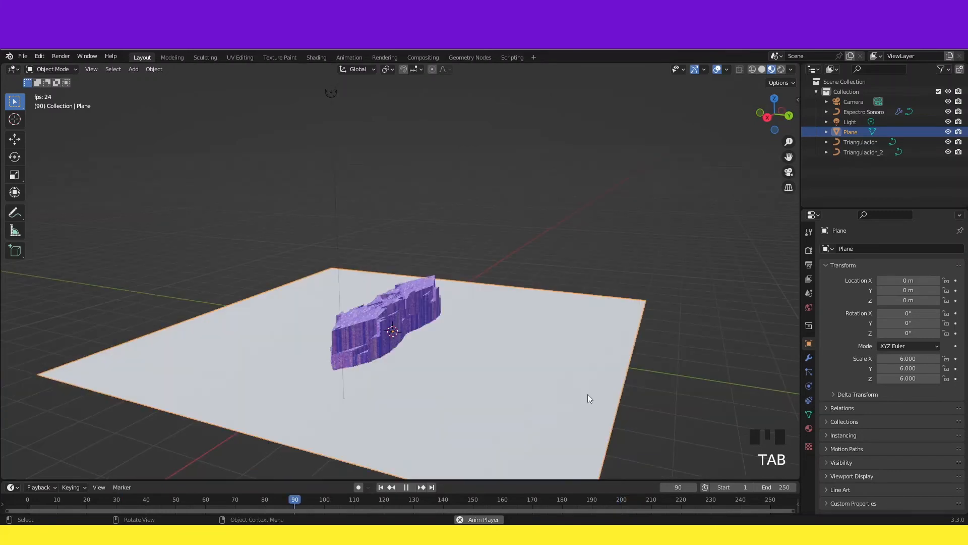
pyautogui.press('Tab')
pyautogui.moveTo(588, 395); pyautogui.dragTo(631, 368, button='middle')
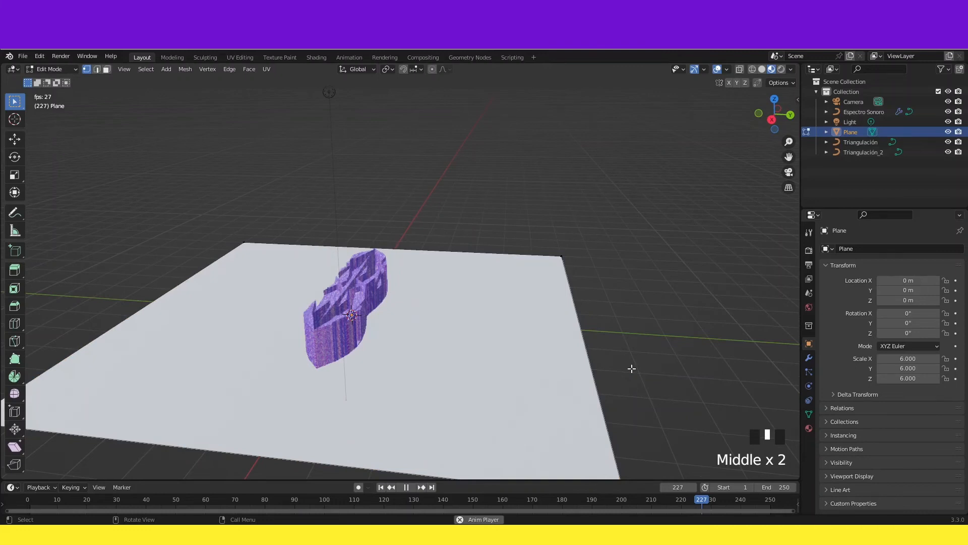
pyautogui.press('e')
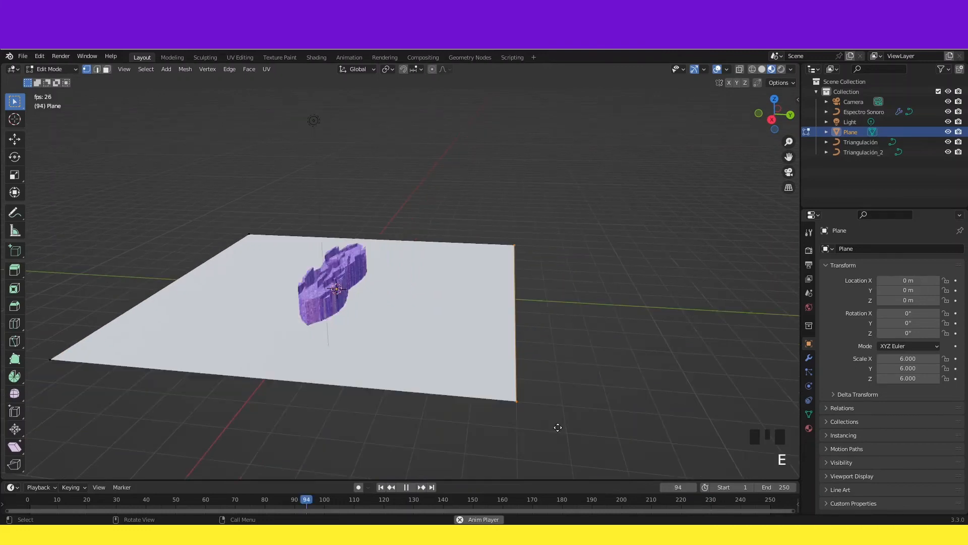
pyautogui.press('z')
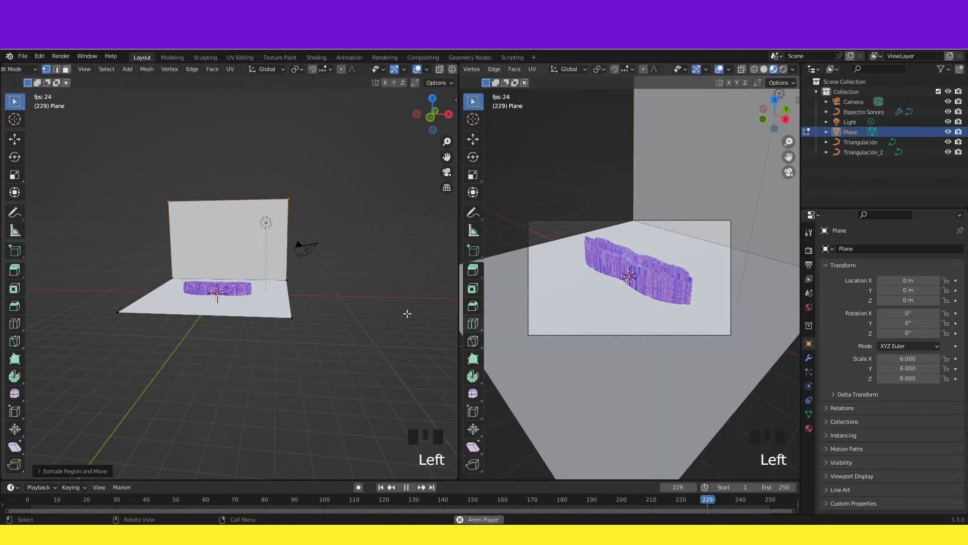
# Set the camera's location to X 0 m, Y -9.92 m and Z 0 m
pyautogui.moveTo(407, 313); pyautogui.dragTo(305, 305, button='middle')
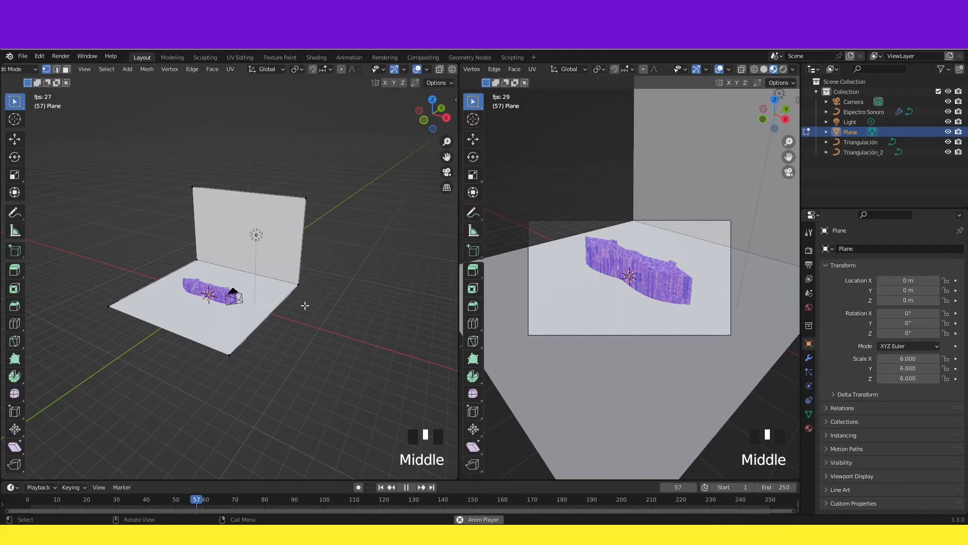
pyautogui.doubleClick(809, 345)
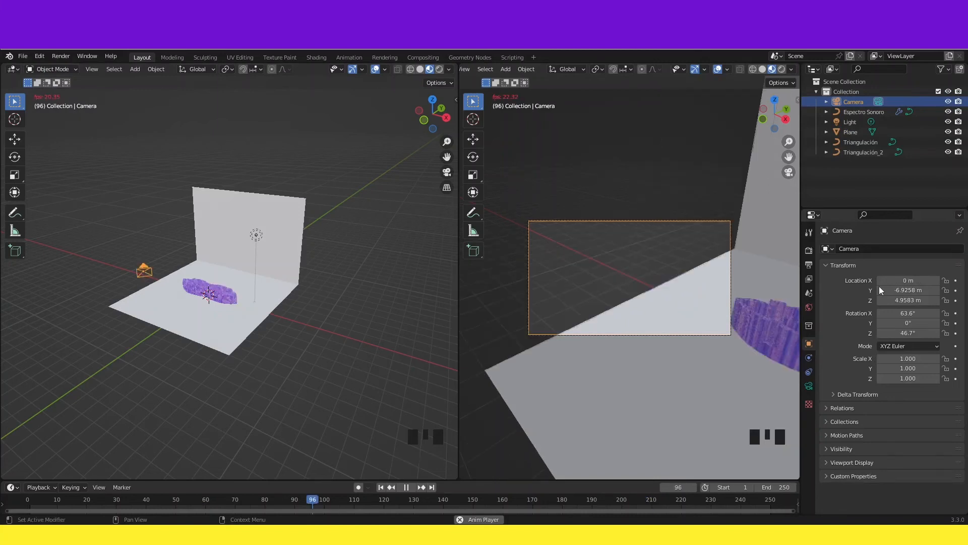
pyautogui.doubleClick(879, 290)
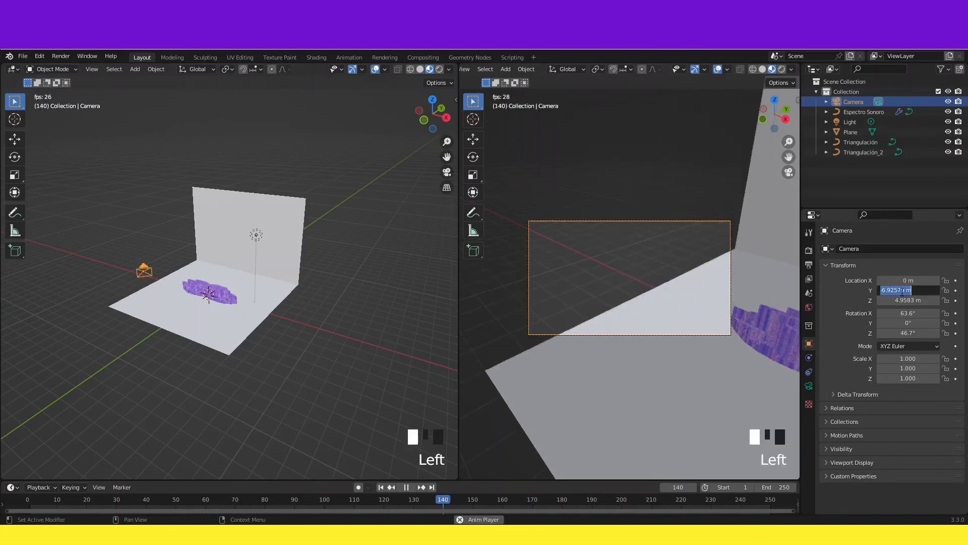
pyautogui.write('0')
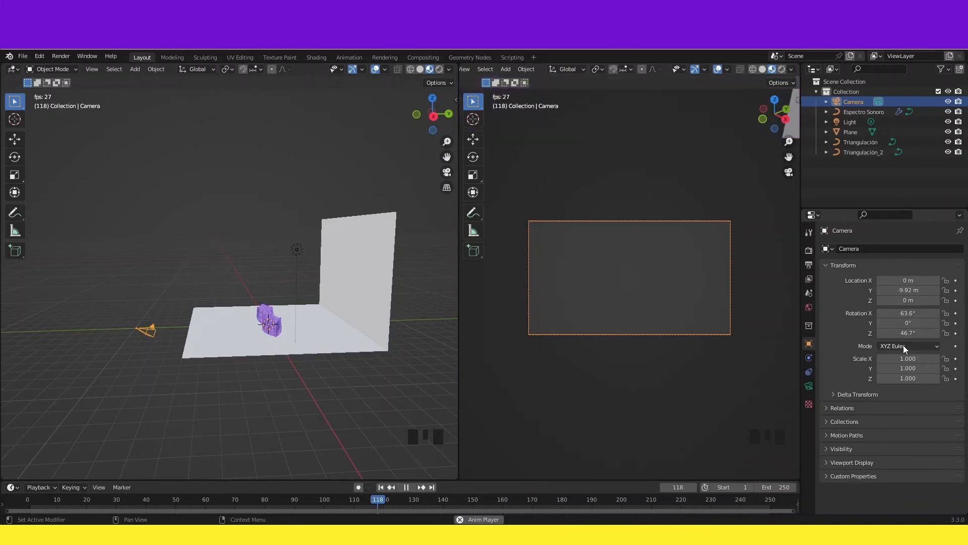
# Set the camera's rotation to X 90°, Y 0° and Z 0° so it faces the backdrop wall
pyautogui.click(908, 313)
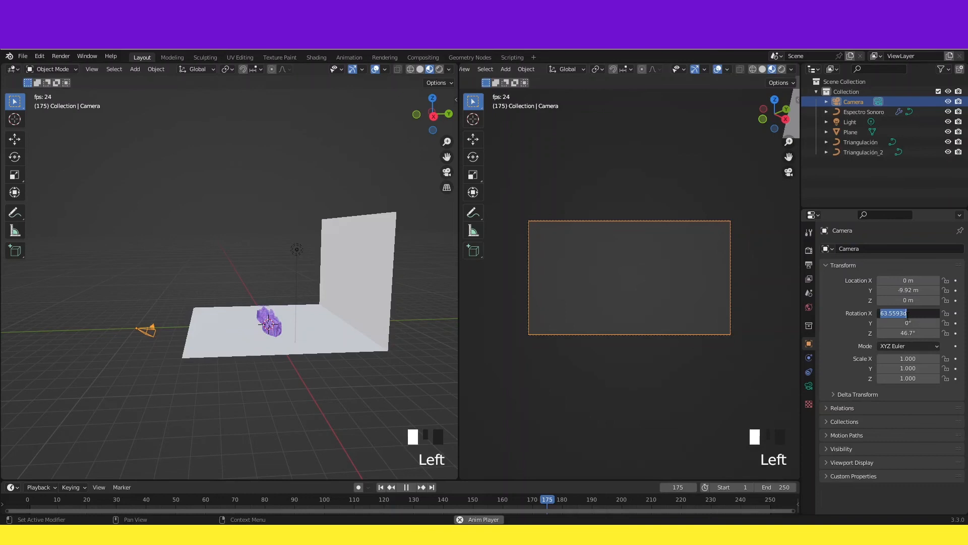
pyautogui.write('0')
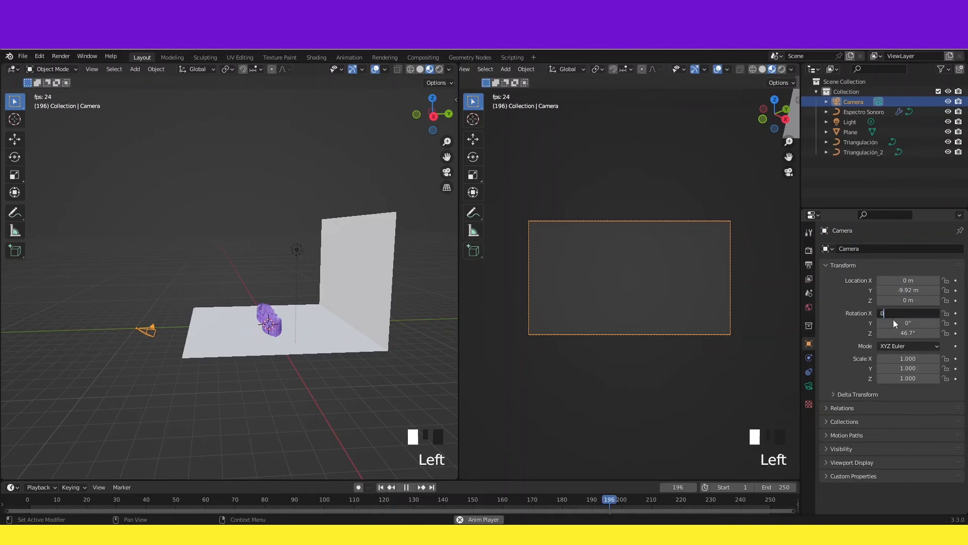
pyautogui.press('Return')
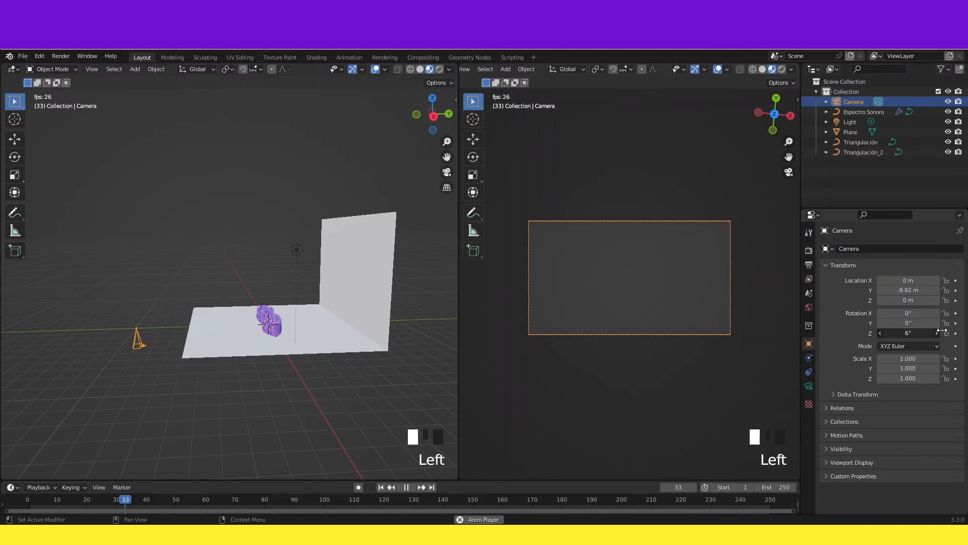
pyautogui.hotkey('ctrl', 'z')
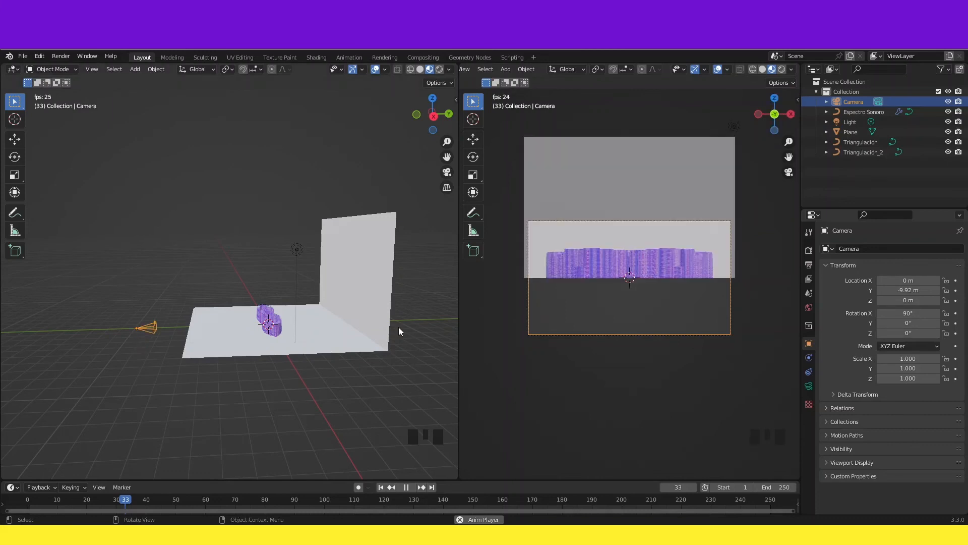
# Raise the camera to Z 0.82 m and bring it closer to the shape at Y -8.56 m
pyautogui.press('Left')
pyautogui.press('Left')
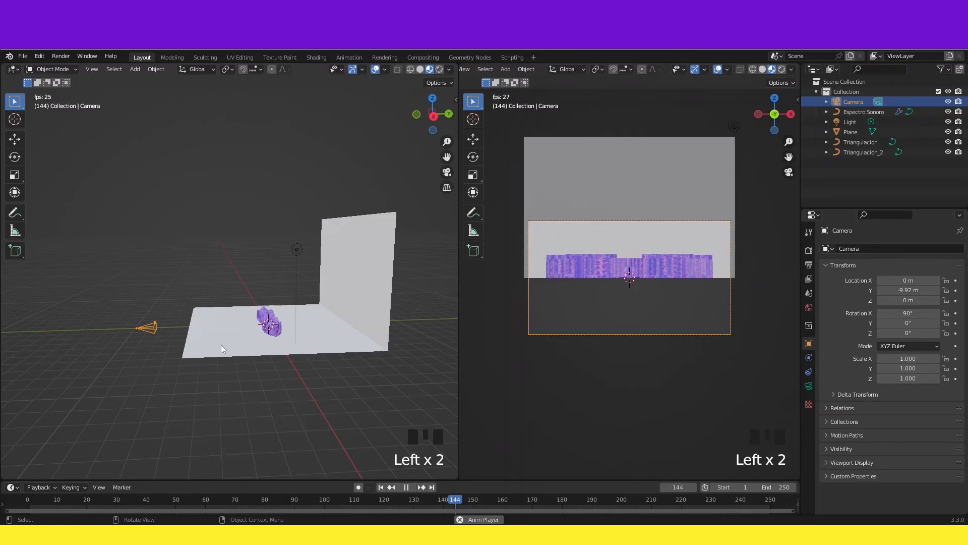
pyautogui.press('Left')
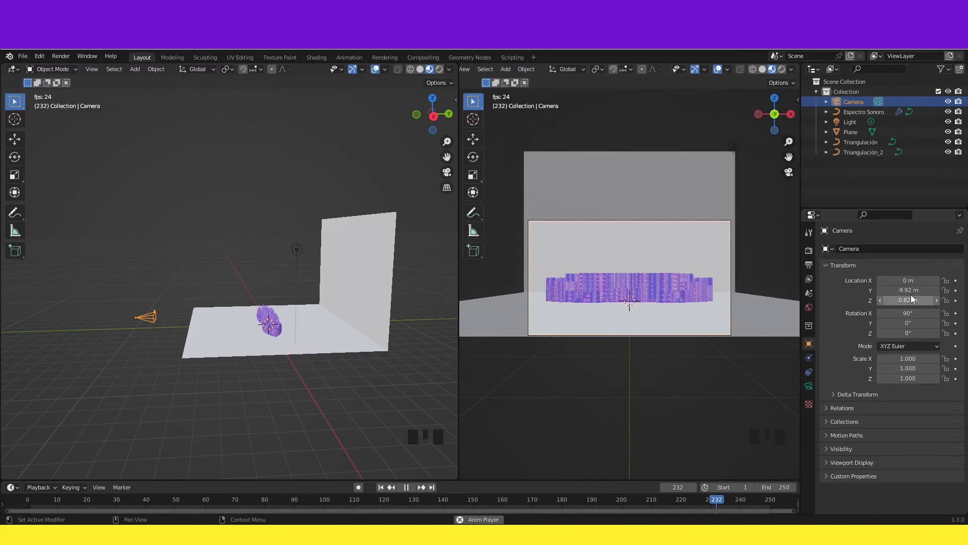
# Give the floor and backdrop plane a yellow material in the Shading workspace
pyautogui.click(375, 319)
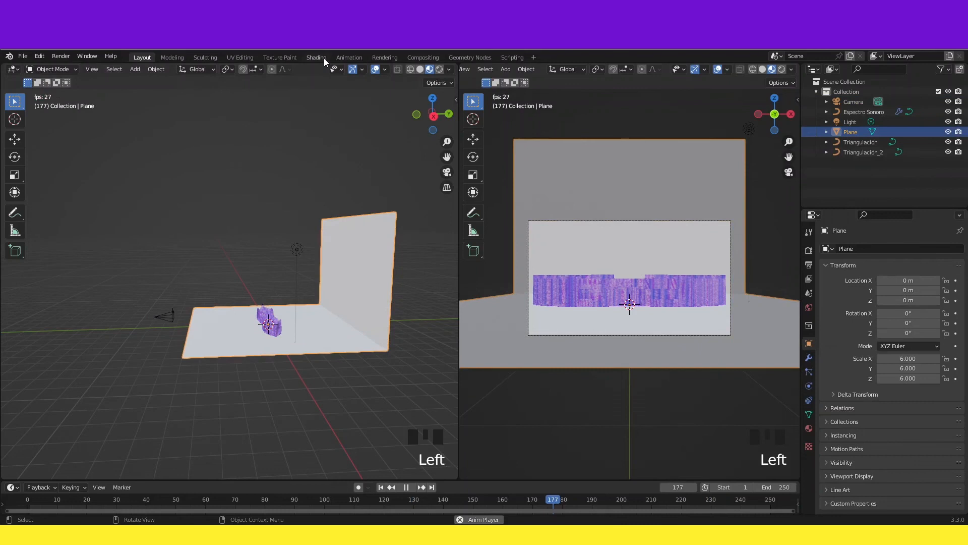
pyautogui.click(321, 58)
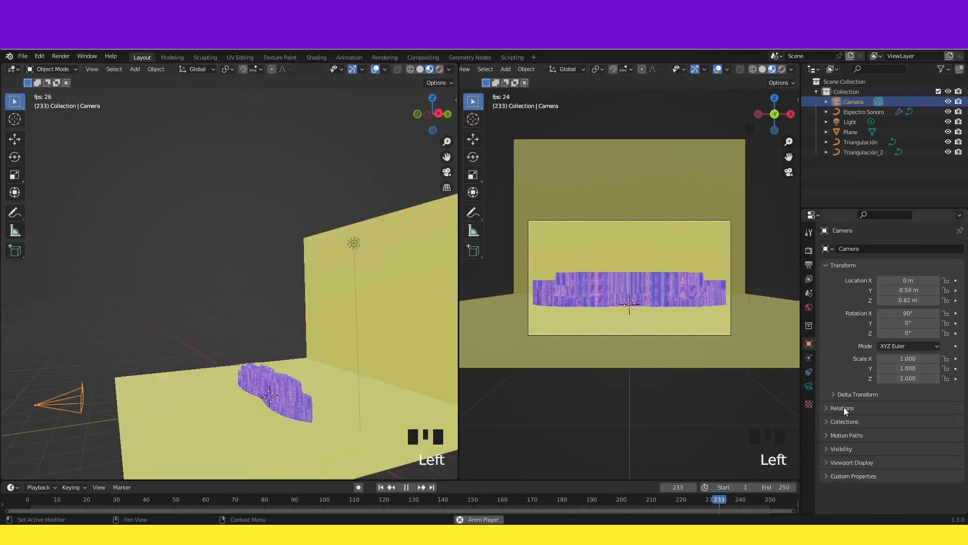
# Enable depth of field on the camera and set its focus object to Espectro Sonoro
pyautogui.click(808, 386)
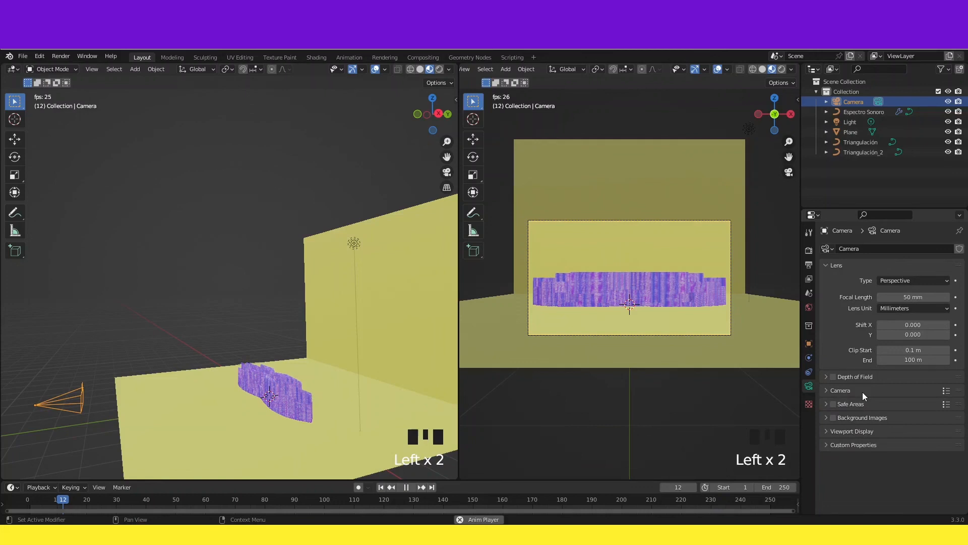
pyautogui.click(833, 377)
pyautogui.click(826, 377)
pyautogui.click(944, 392)
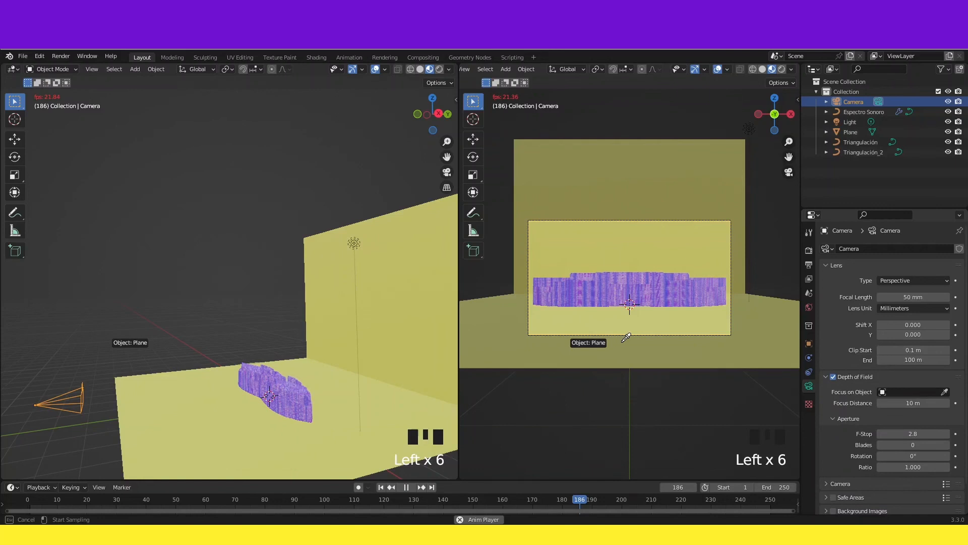
pyautogui.click(655, 295)
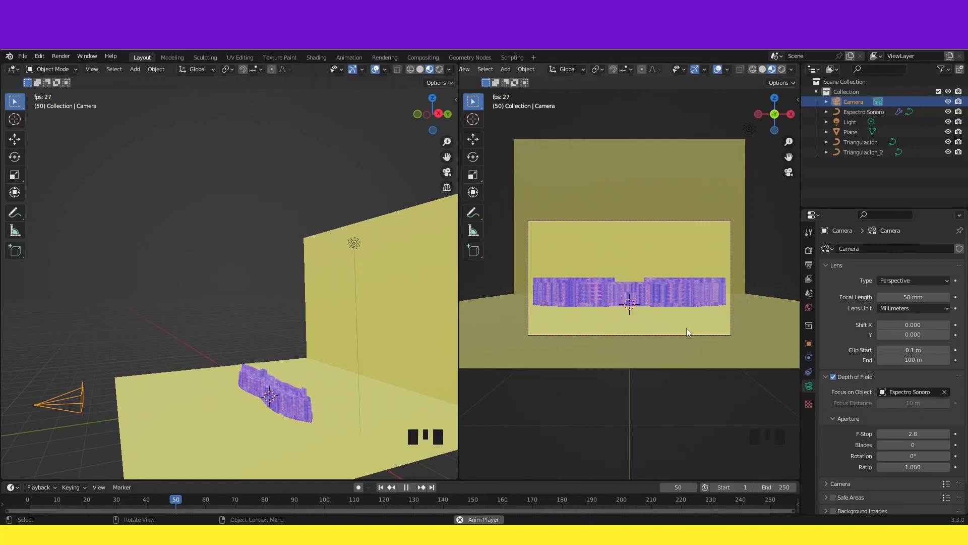